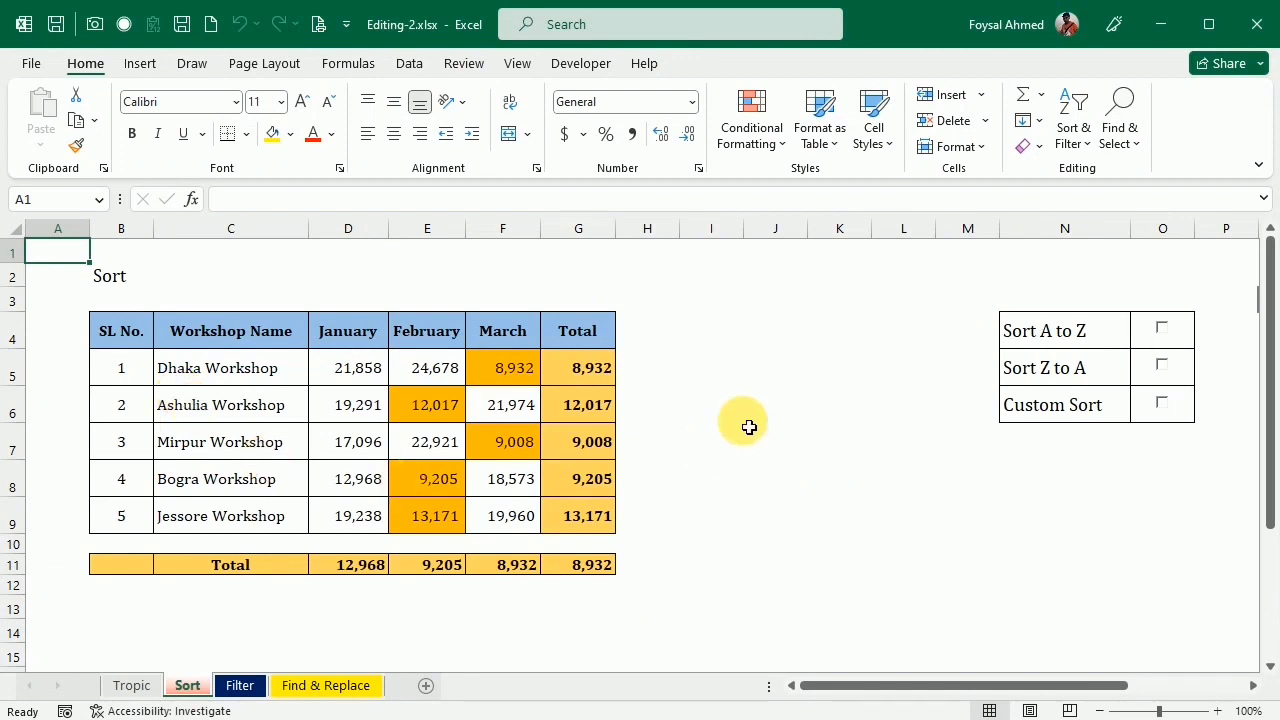
Sort the workshop table by the Workshop Name column from A to Z.
{"action": "left_click", "coordinate": [715, 414]}
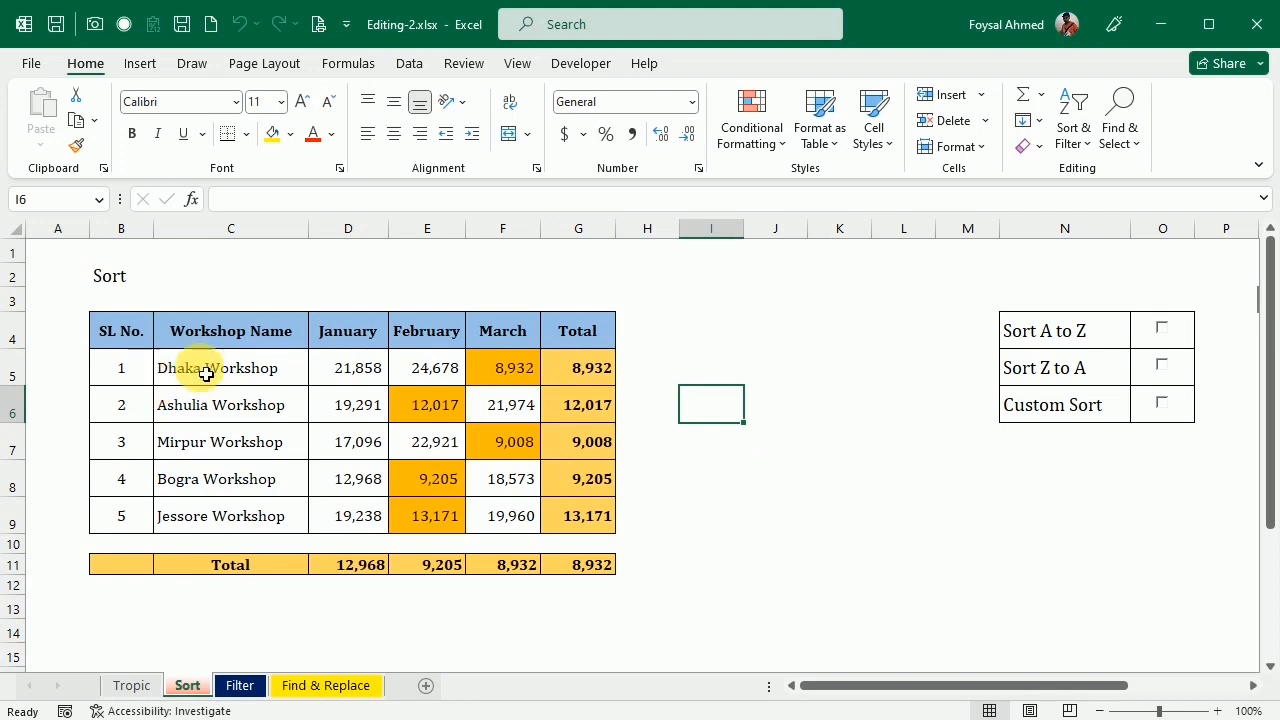
{"action": "left_click", "coordinate": [259, 332]}
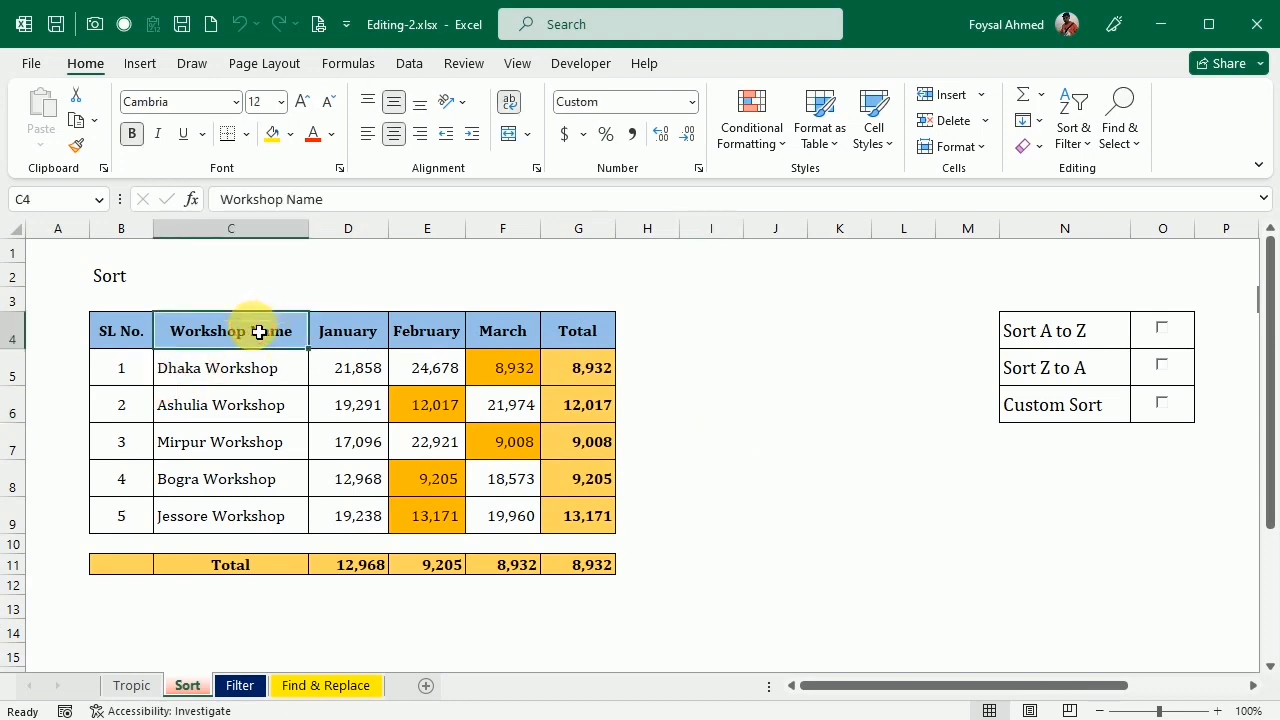
{"action": "right_click", "coordinate": [256, 333]}
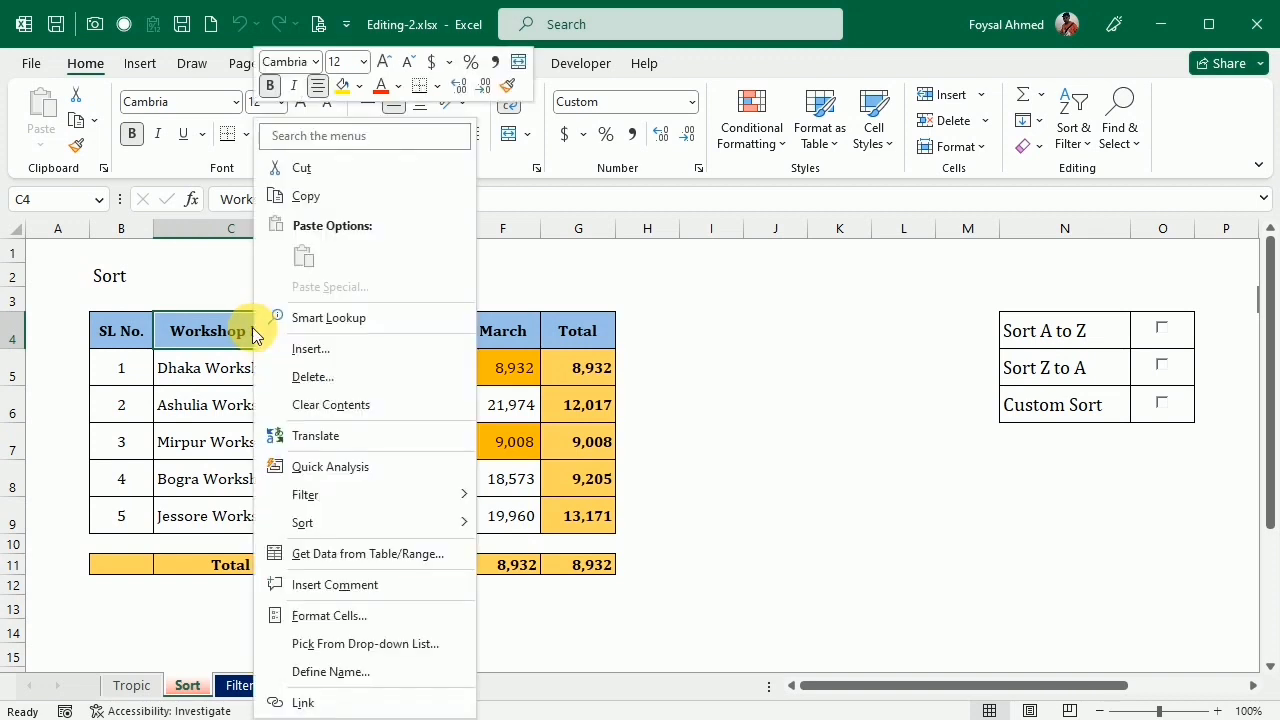
{"action": "mouse_move", "coordinate": [366, 537]}
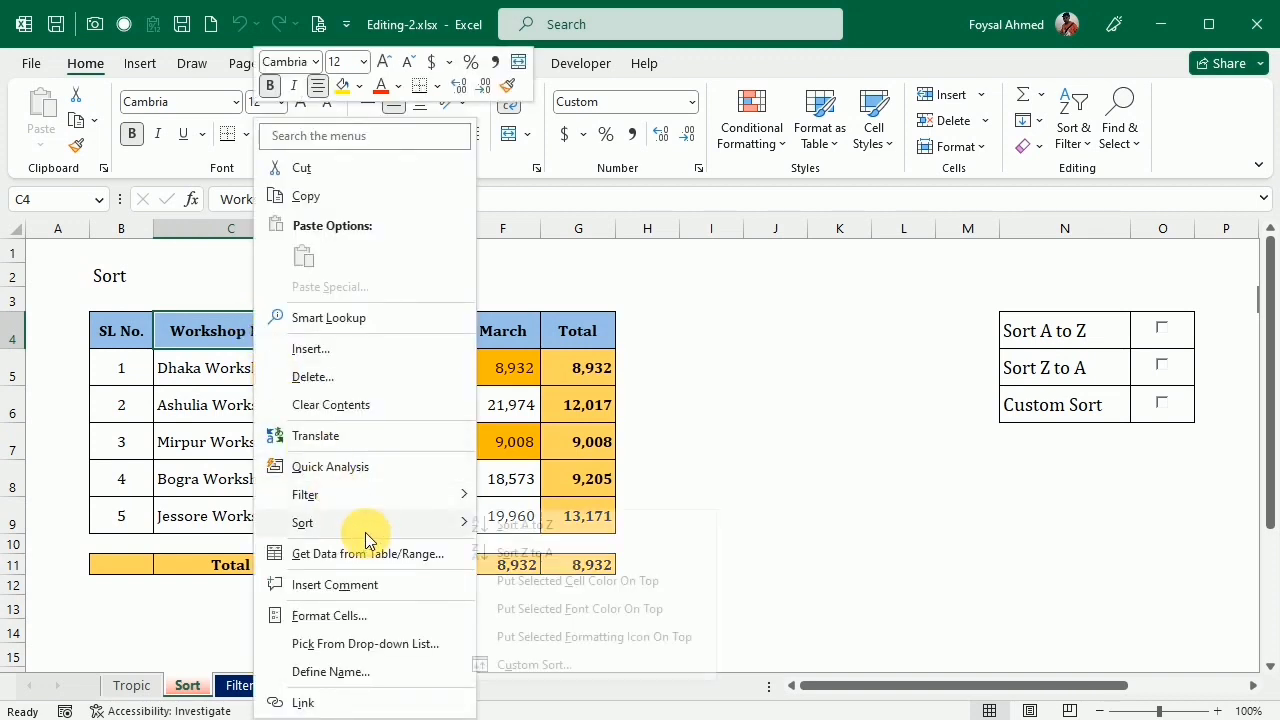
{"action": "left_click", "coordinate": [531, 532]}
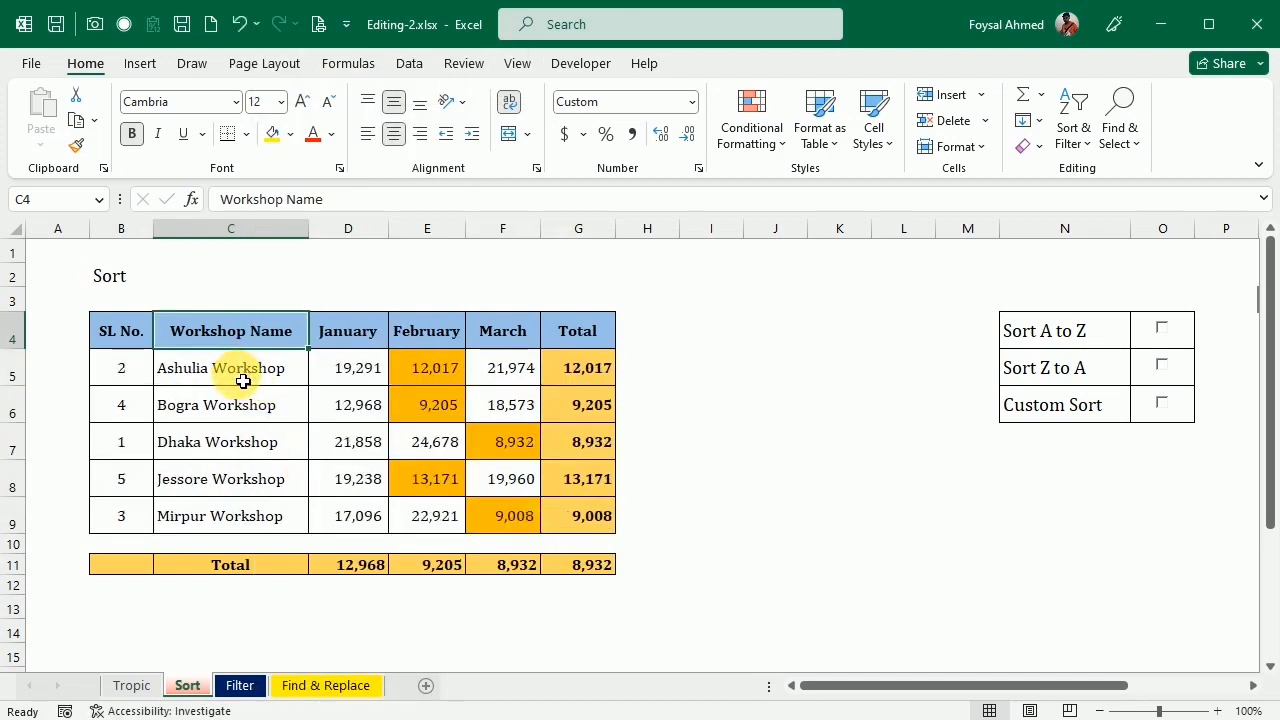
Sort the workshop names in C5:C9 from Z to A, expanding the selection to the whole table.
{"action": "left_click_drag", "start_coordinate": [242, 372], "coordinate": [255, 522]}
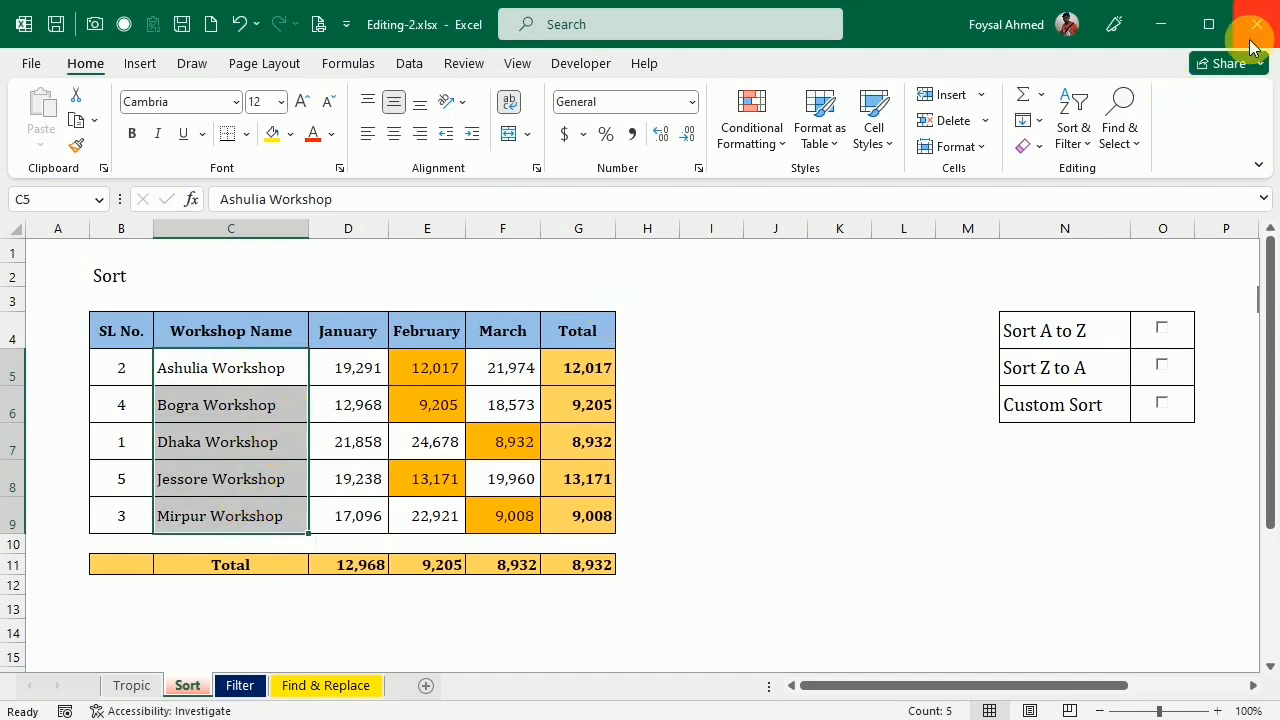
{"action": "left_click", "coordinate": [1073, 133]}
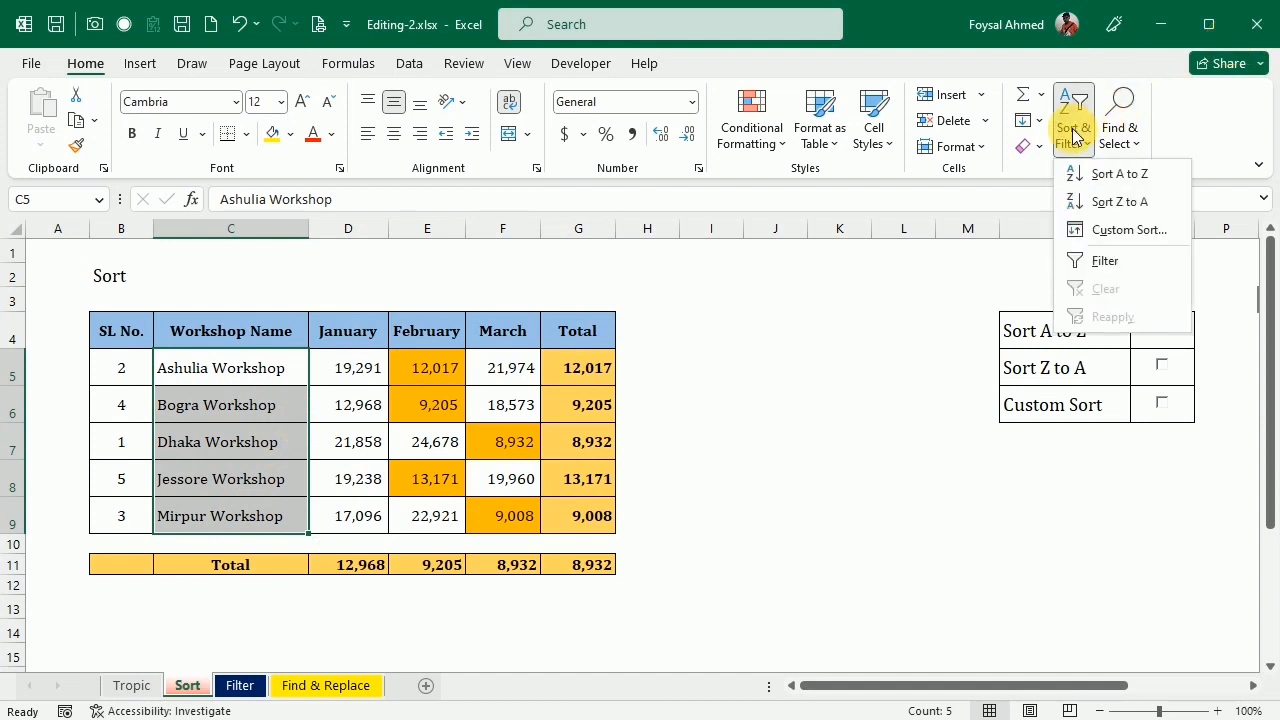
{"action": "left_click", "coordinate": [1120, 203]}
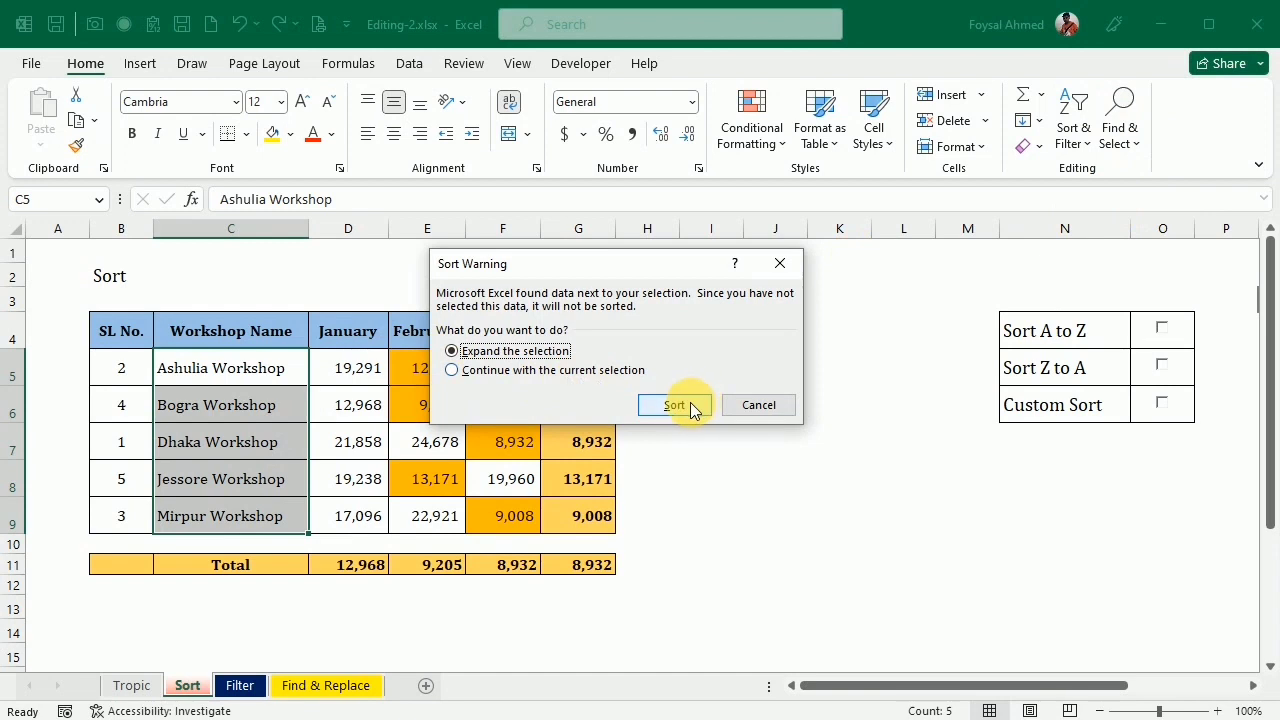
{"action": "left_click", "coordinate": [678, 405]}
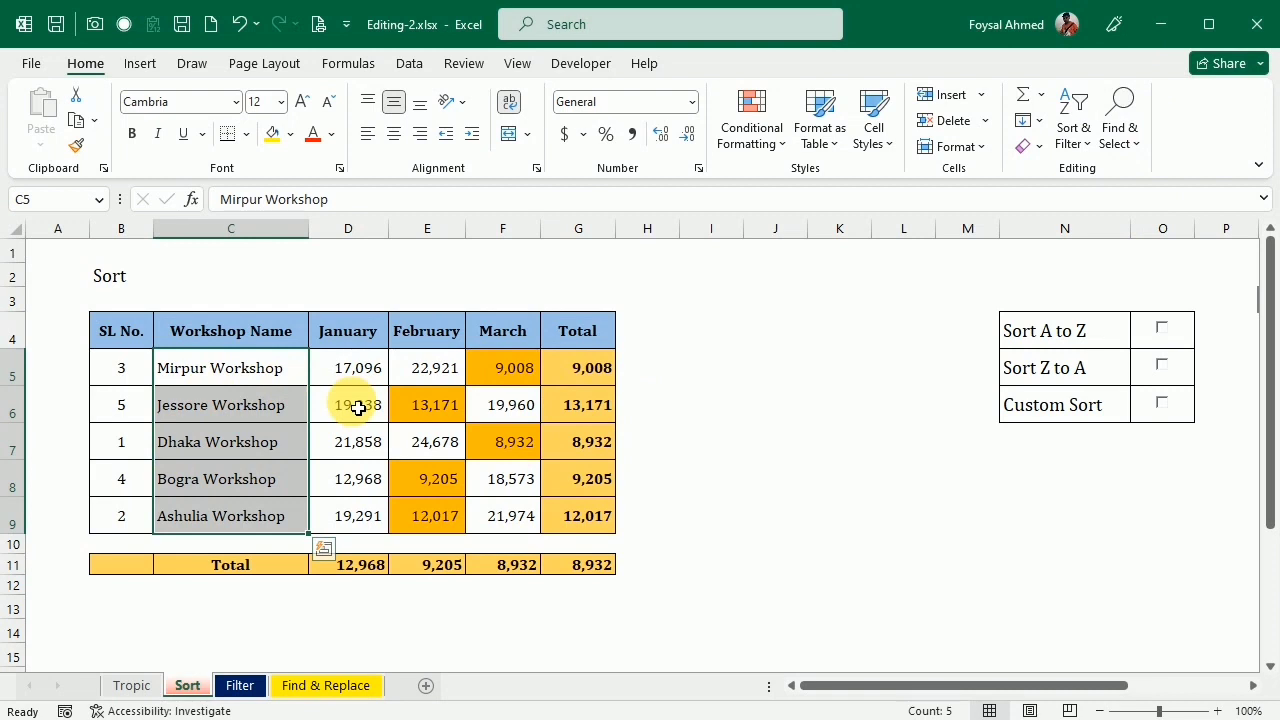
{"action": "left_click", "coordinate": [717, 453]}
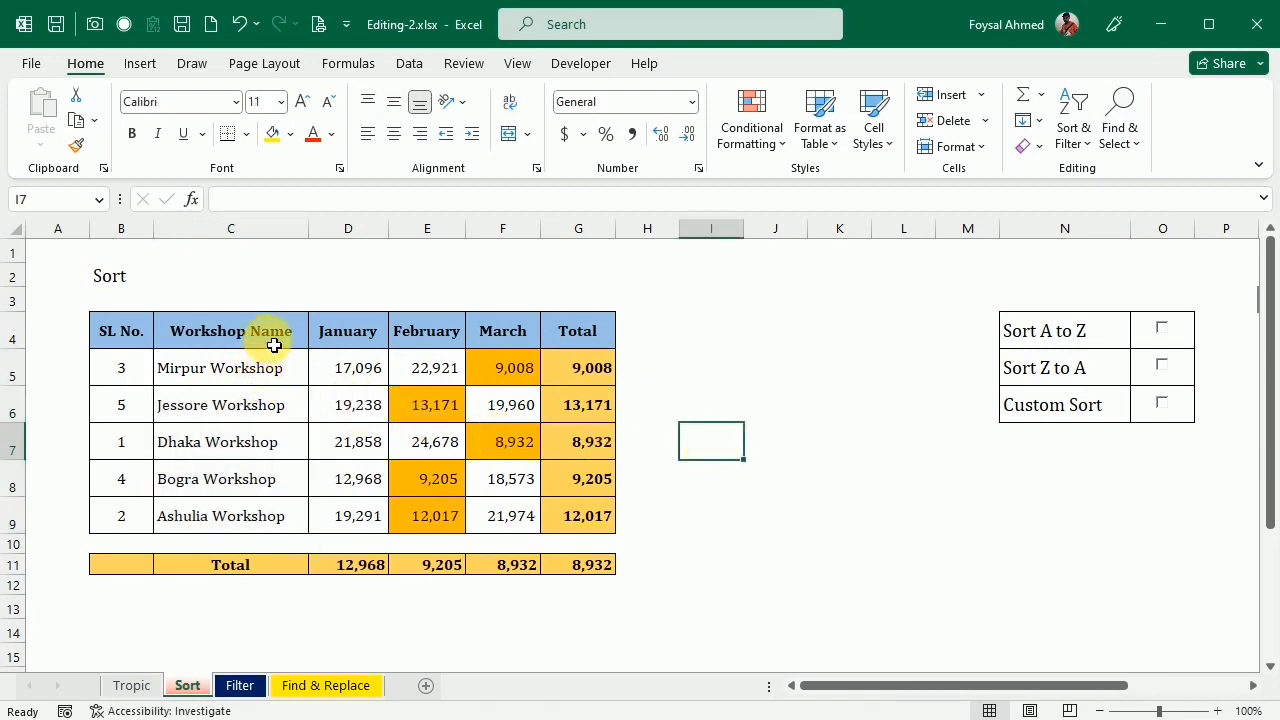
{"action": "right_click", "coordinate": [367, 337]}
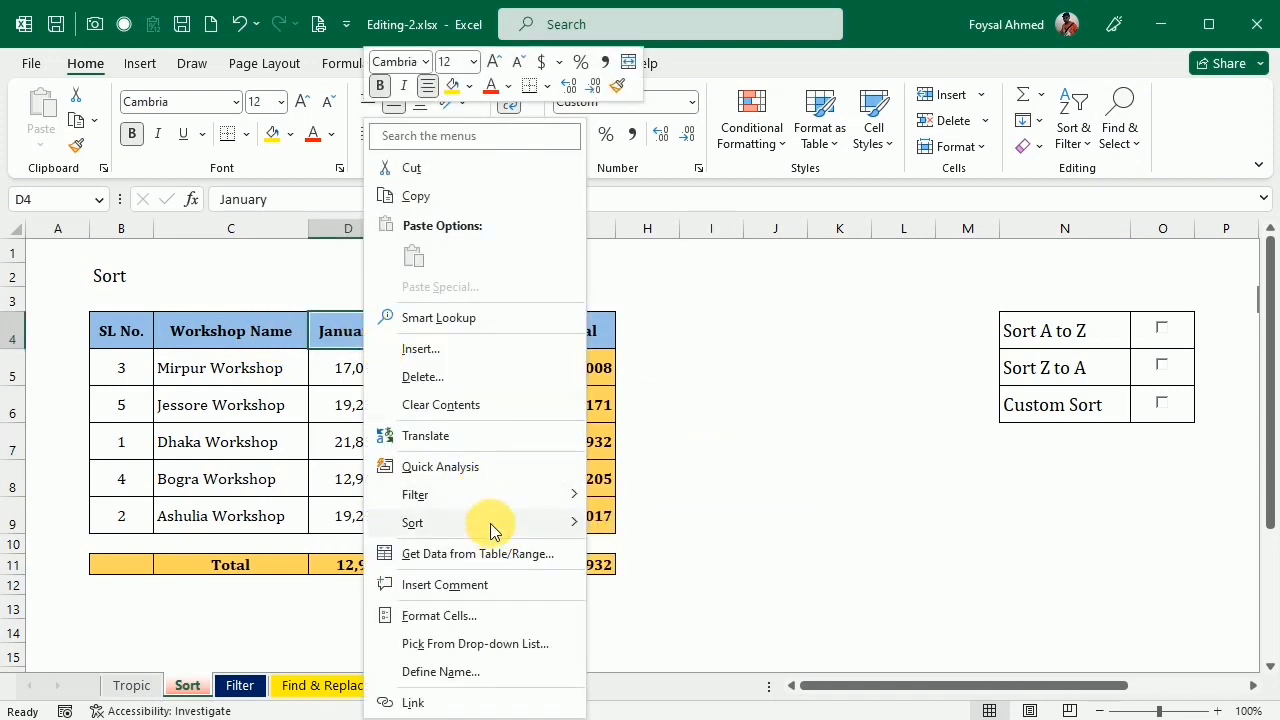
{"action": "mouse_move", "coordinate": [490, 528]}
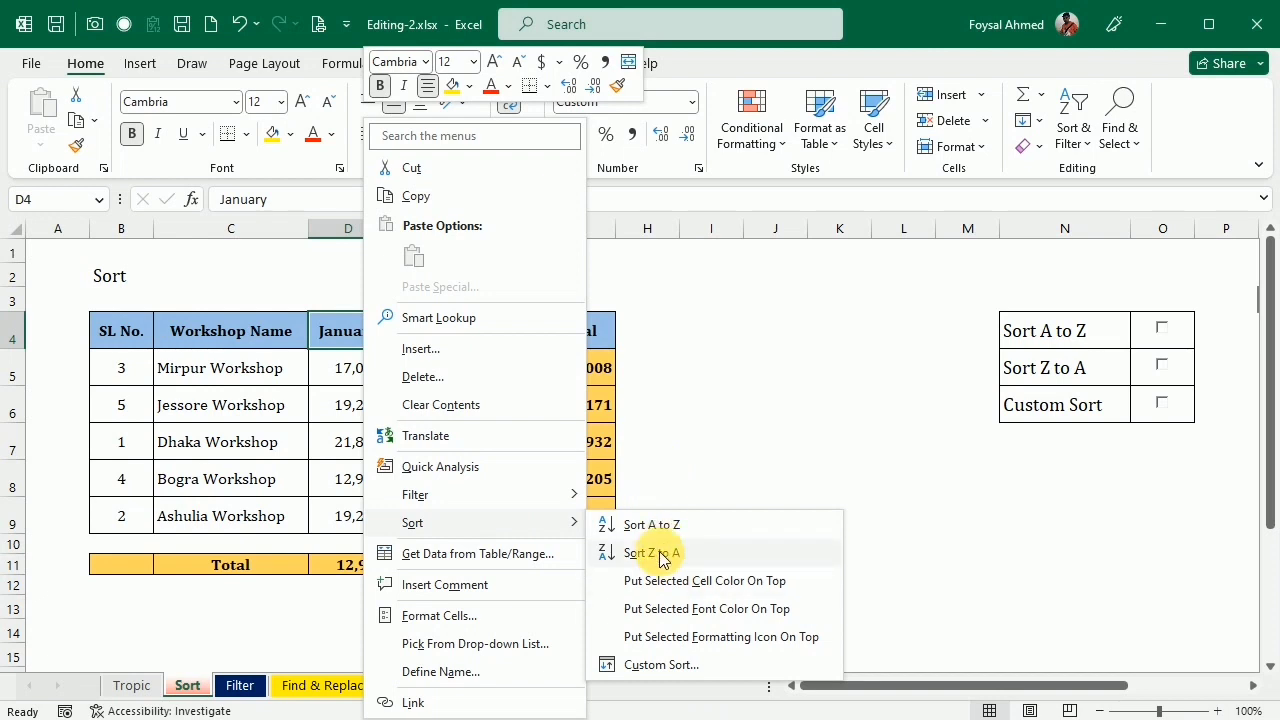
{"action": "left_click", "coordinate": [690, 430]}
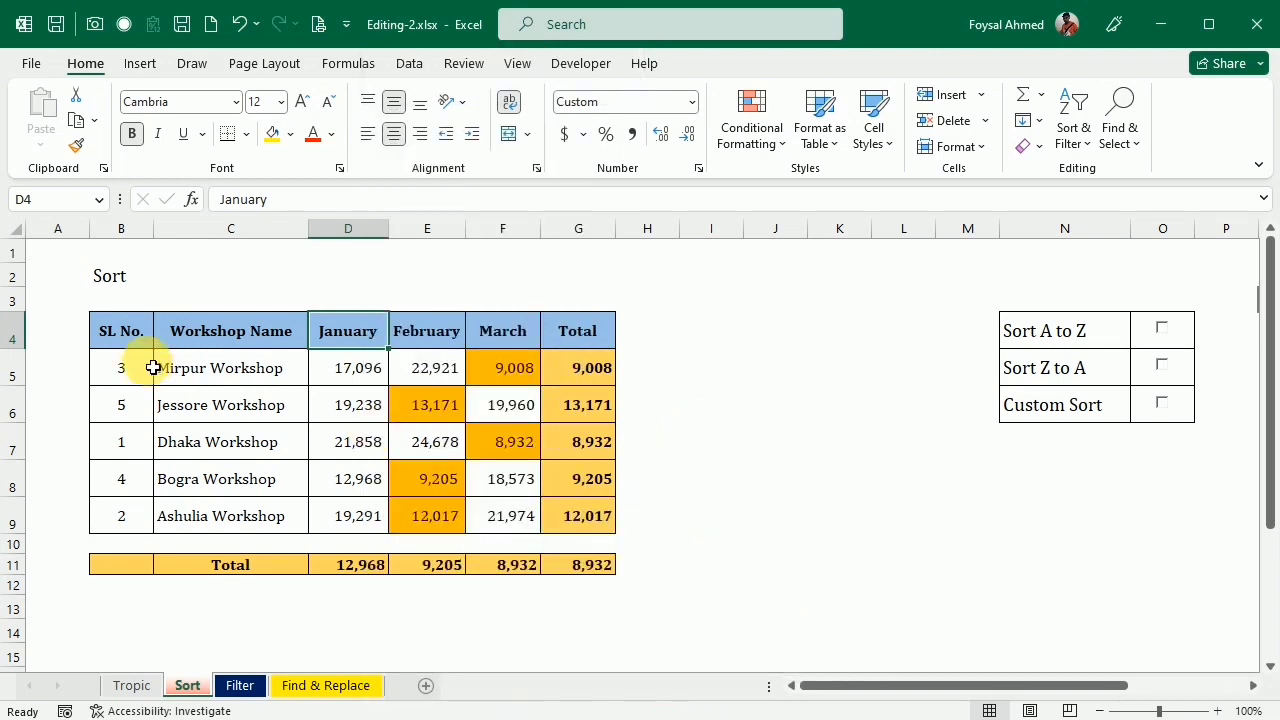
Turn on filtering for the workshop table's header row, from SL No. to Total.
{"action": "left_click_drag", "start_coordinate": [124, 330], "coordinate": [553, 339]}
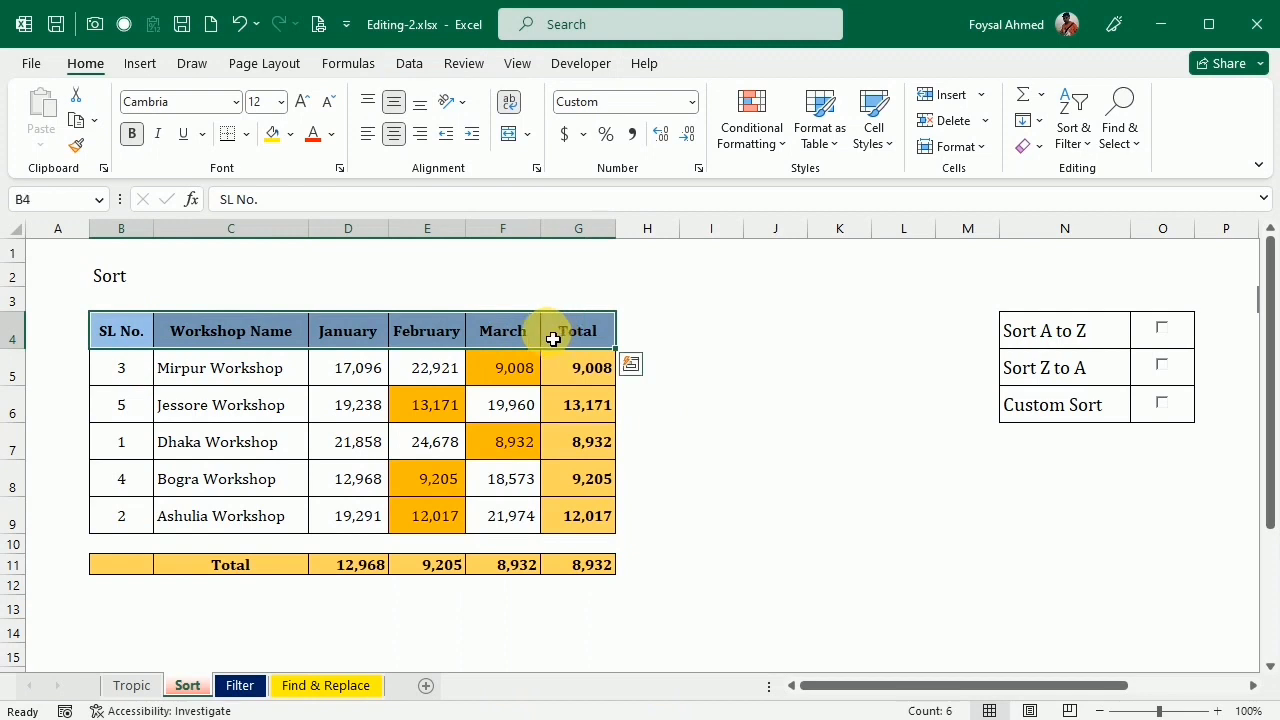
{"action": "left_click", "coordinate": [1072, 118]}
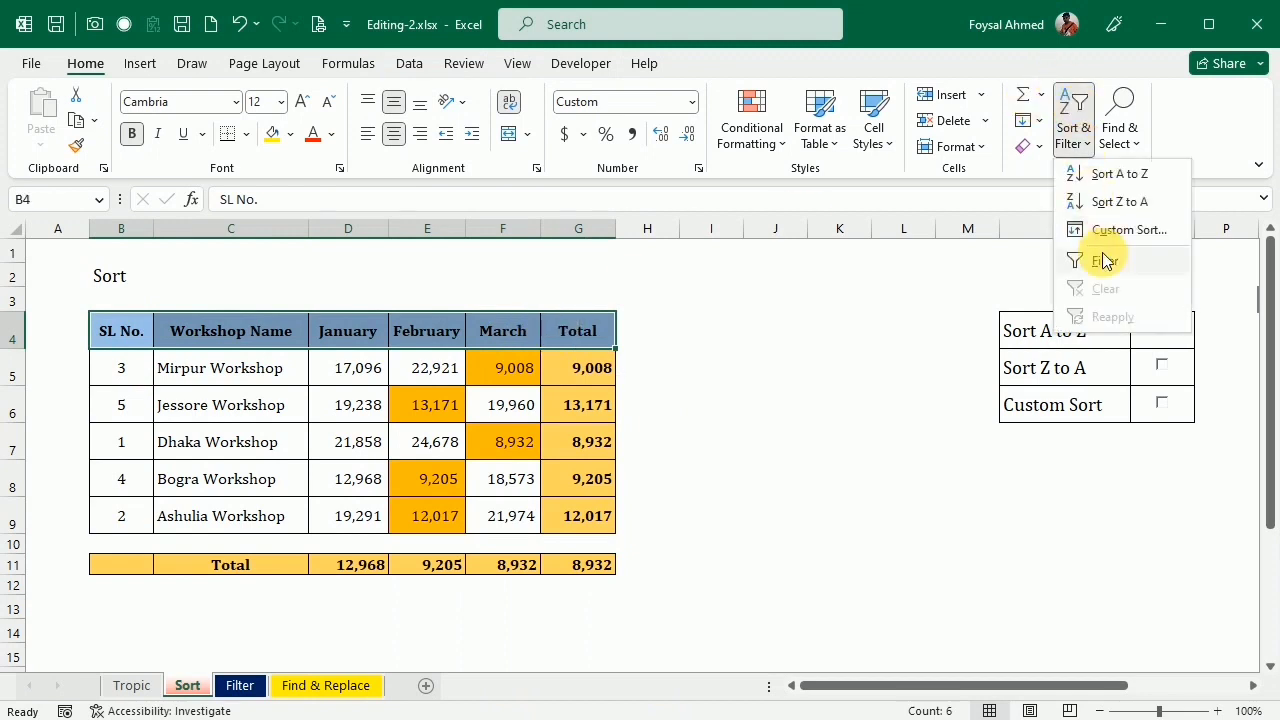
{"action": "left_click", "coordinate": [1105, 261]}
{"action": "left_click", "coordinate": [765, 400]}
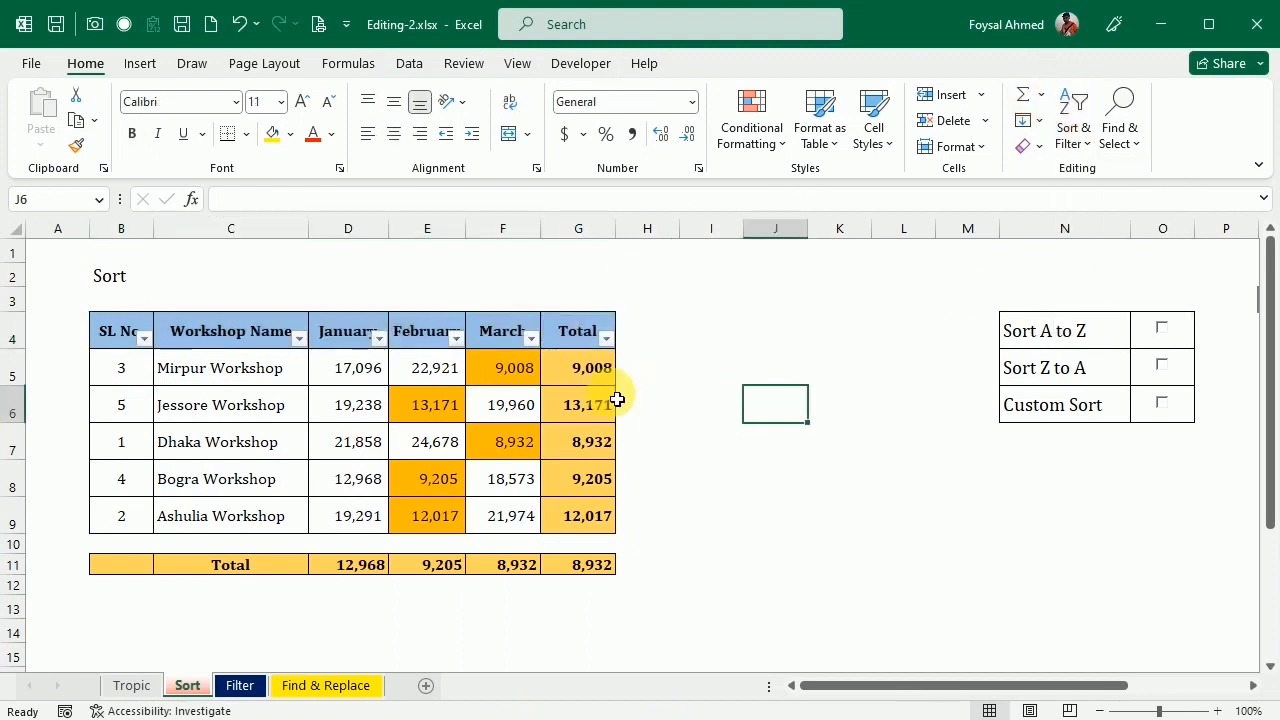
{"action": "left_click", "coordinate": [380, 338]}
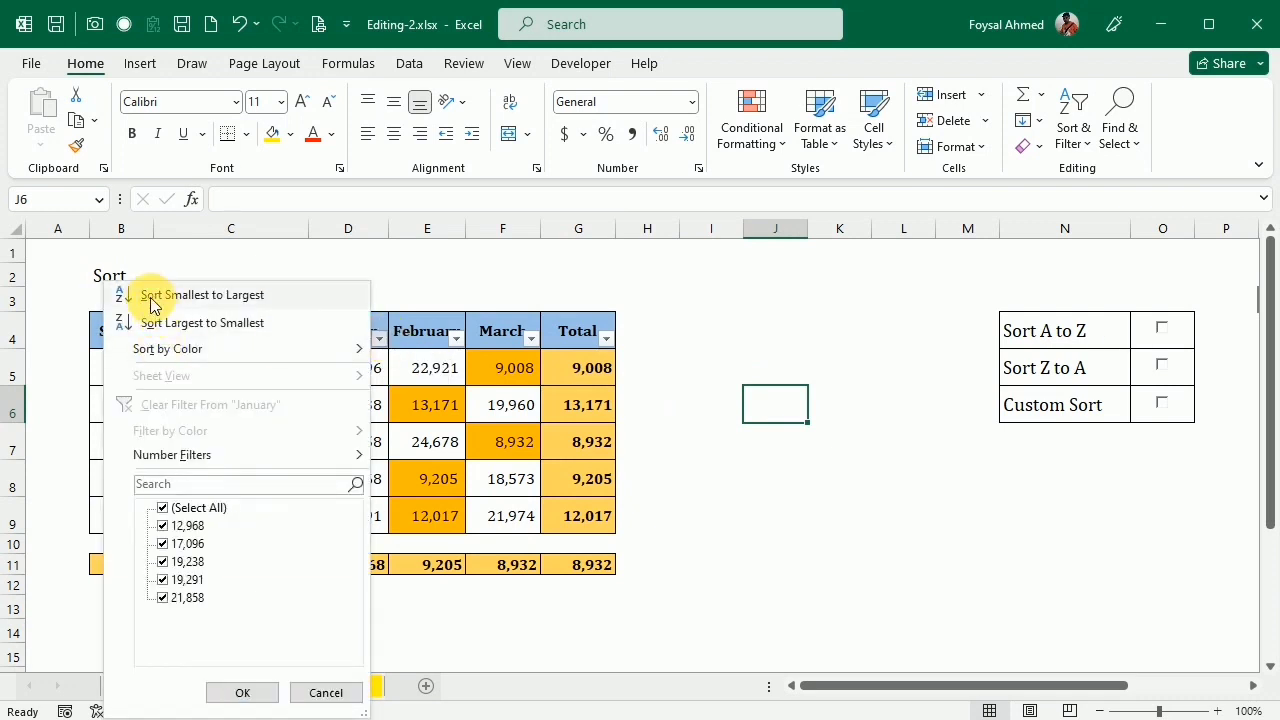
{"action": "left_click", "coordinate": [461, 344]}
{"action": "right_click", "coordinate": [428, 335]}
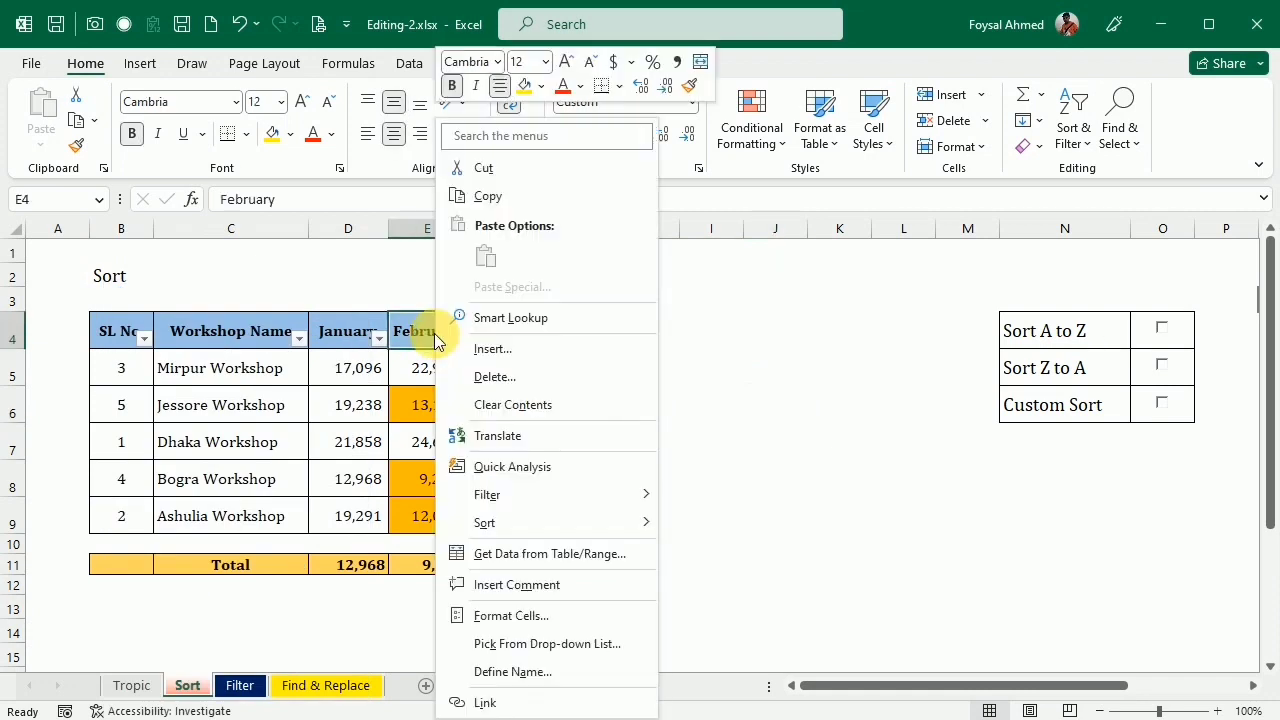
{"action": "mouse_move", "coordinate": [543, 524]}
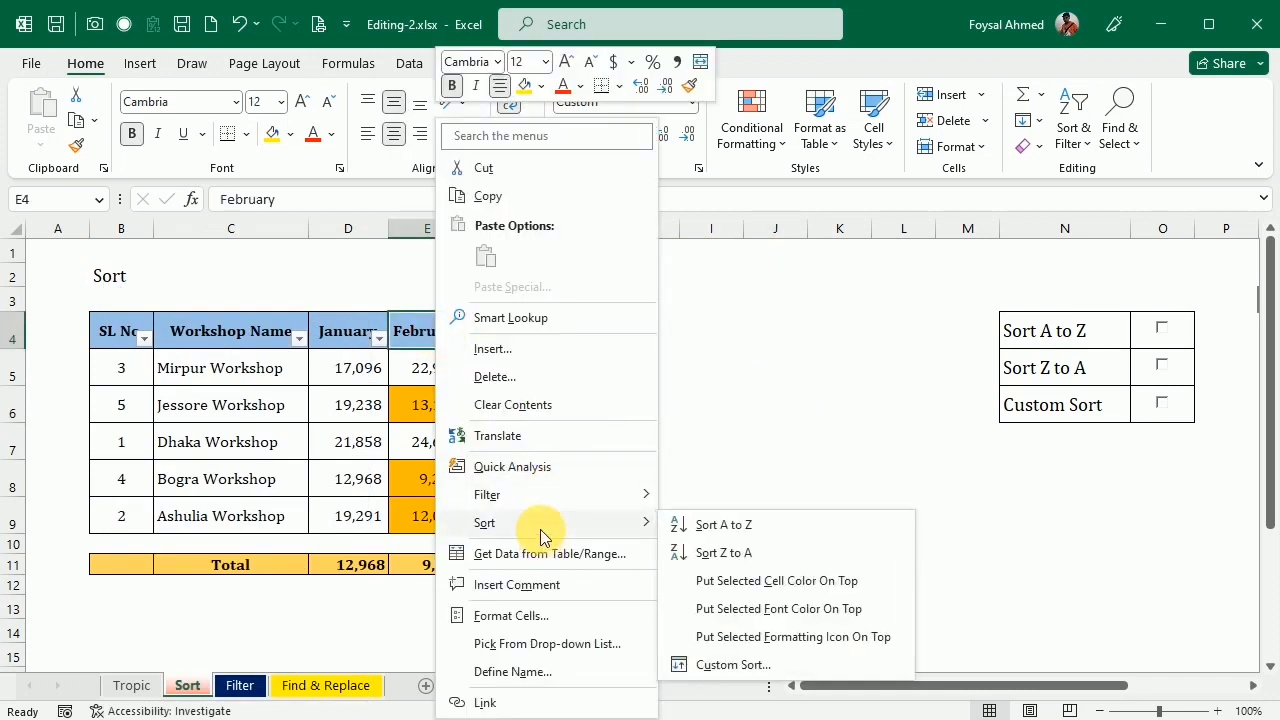
{"action": "left_click", "coordinate": [399, 364]}
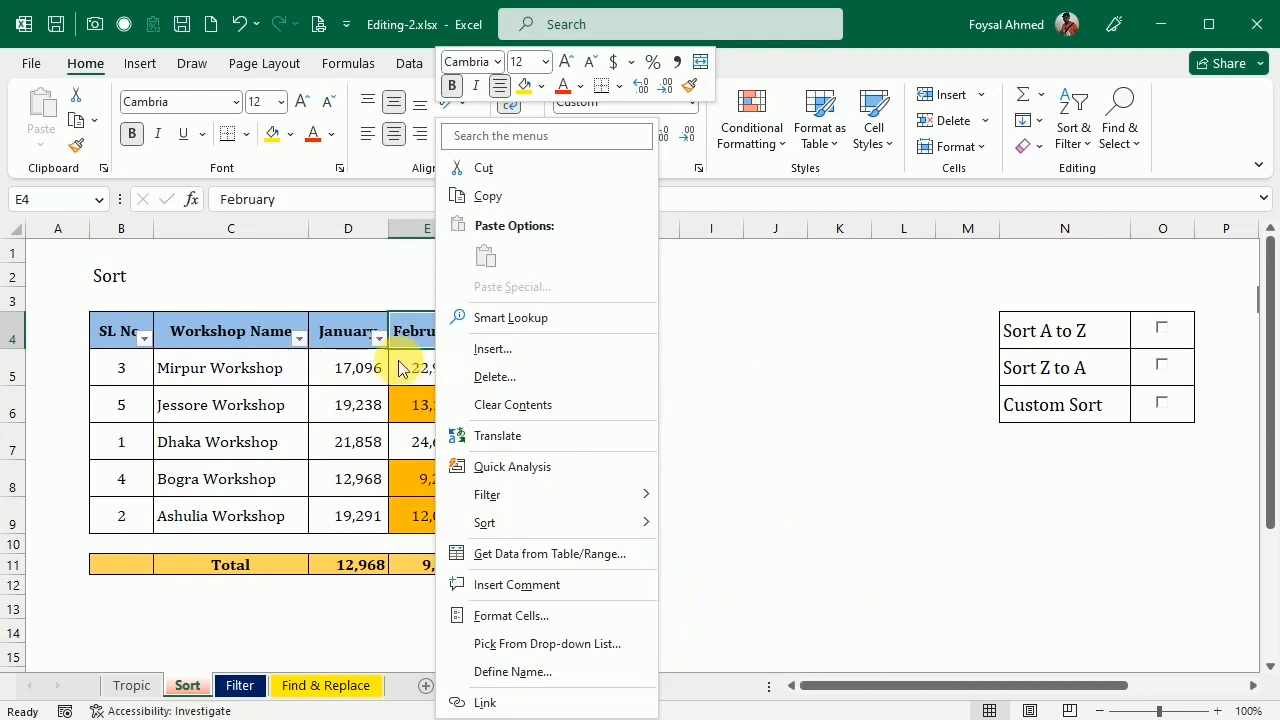
Sort the workshop table by February from largest to smallest and undo that sort.
{"action": "left_click", "coordinate": [456, 339]}
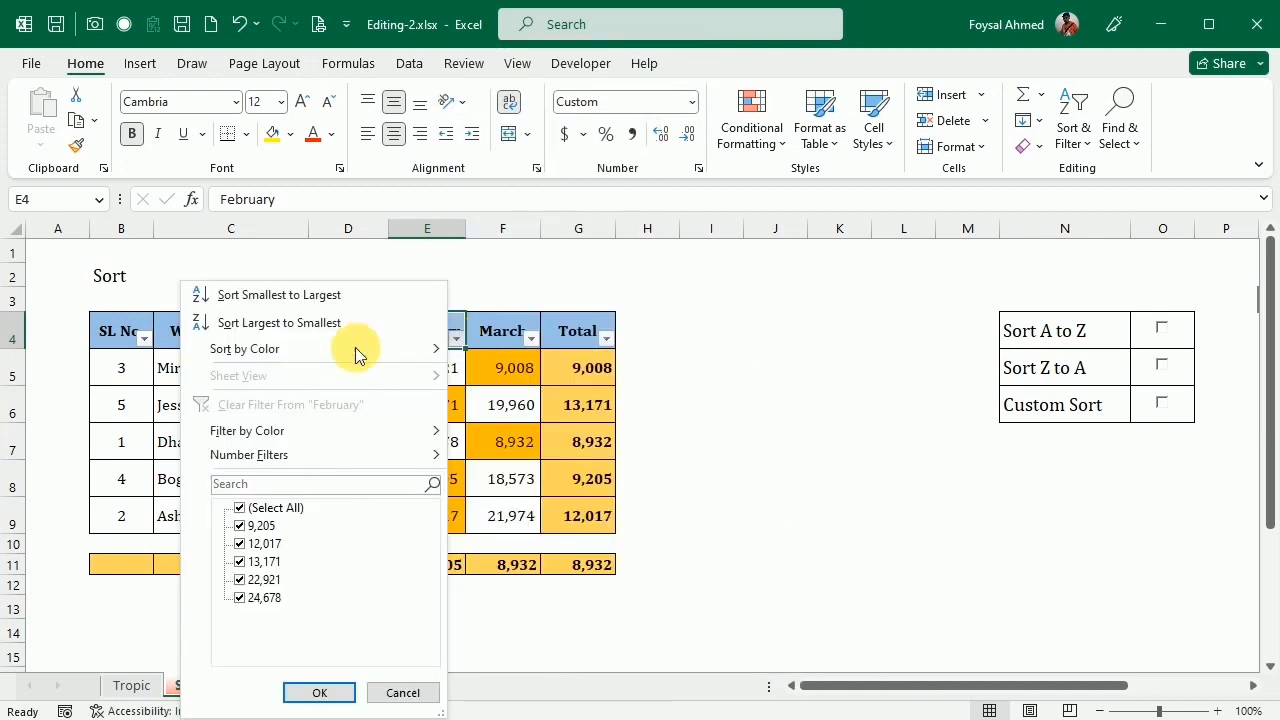
{"action": "left_click", "coordinate": [249, 323]}
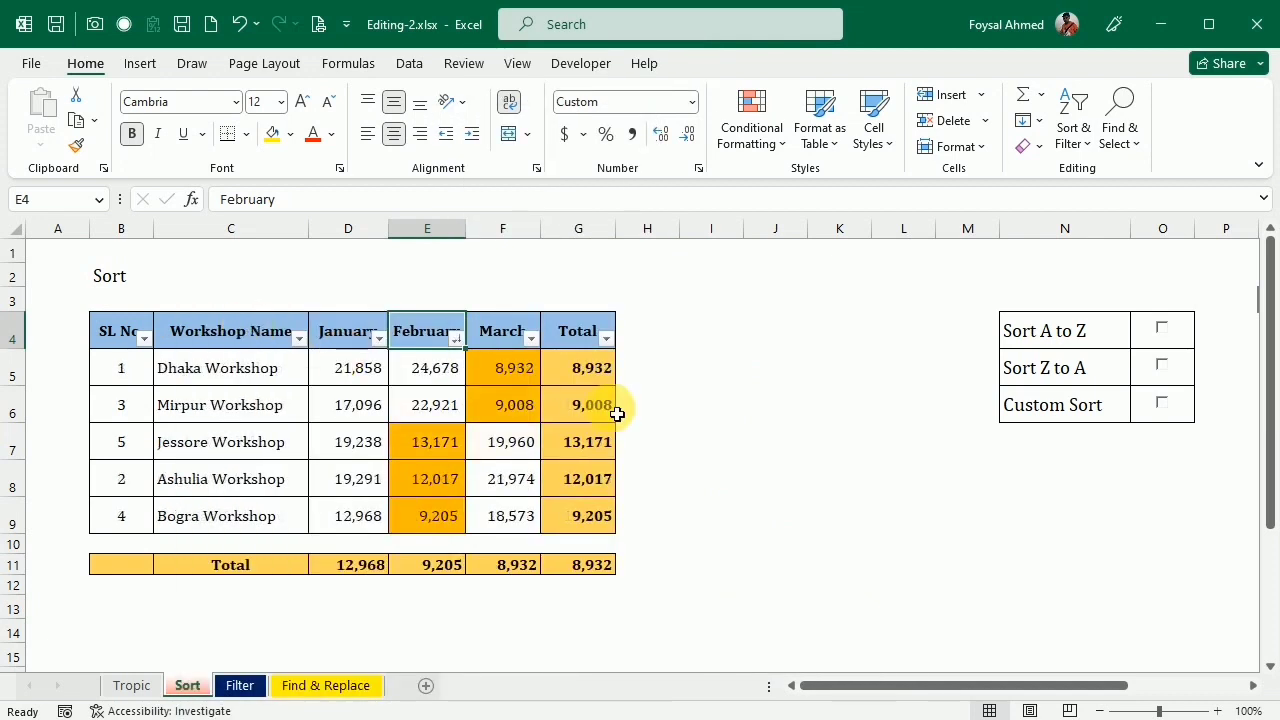
{"action": "key", "text": "ctrl+z"}
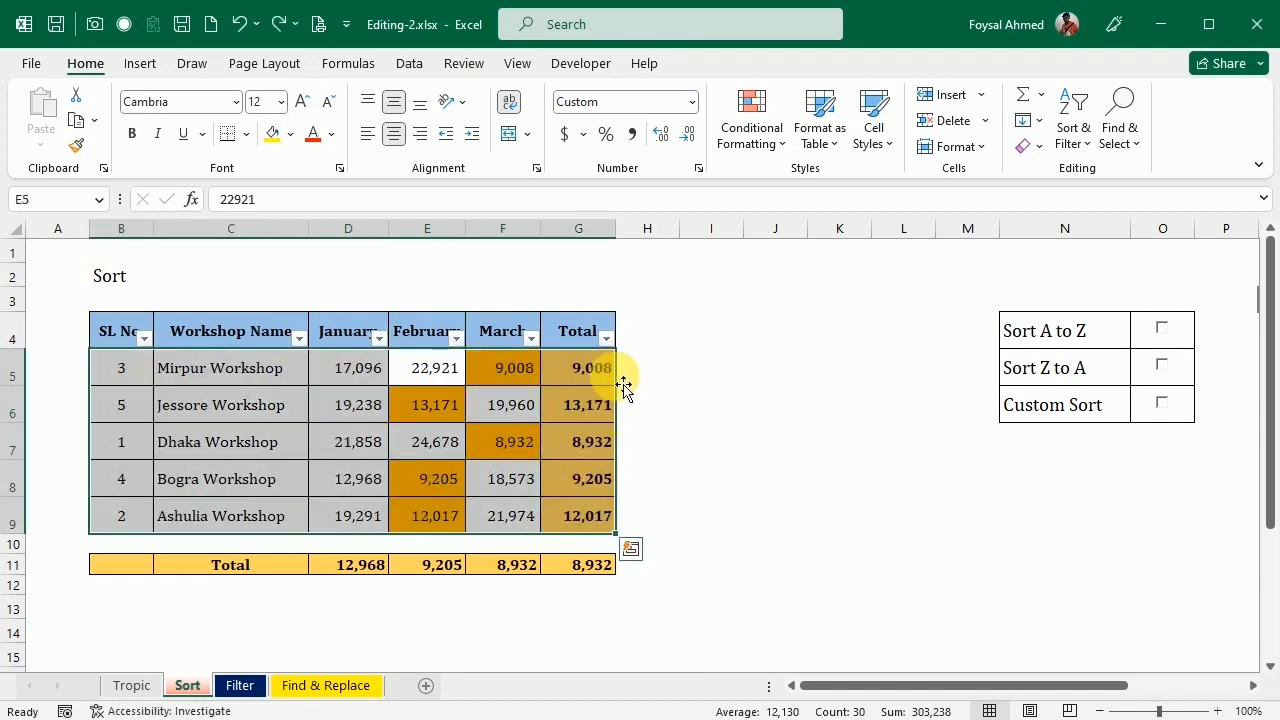
{"action": "left_click", "coordinate": [733, 430]}
Tick the Sort A to Z and Sort Z to A checkboxes in the topic checklist.
{"action": "scroll", "coordinate": [641, 522], "scroll_direction": "down", "scroll_amount": 2}
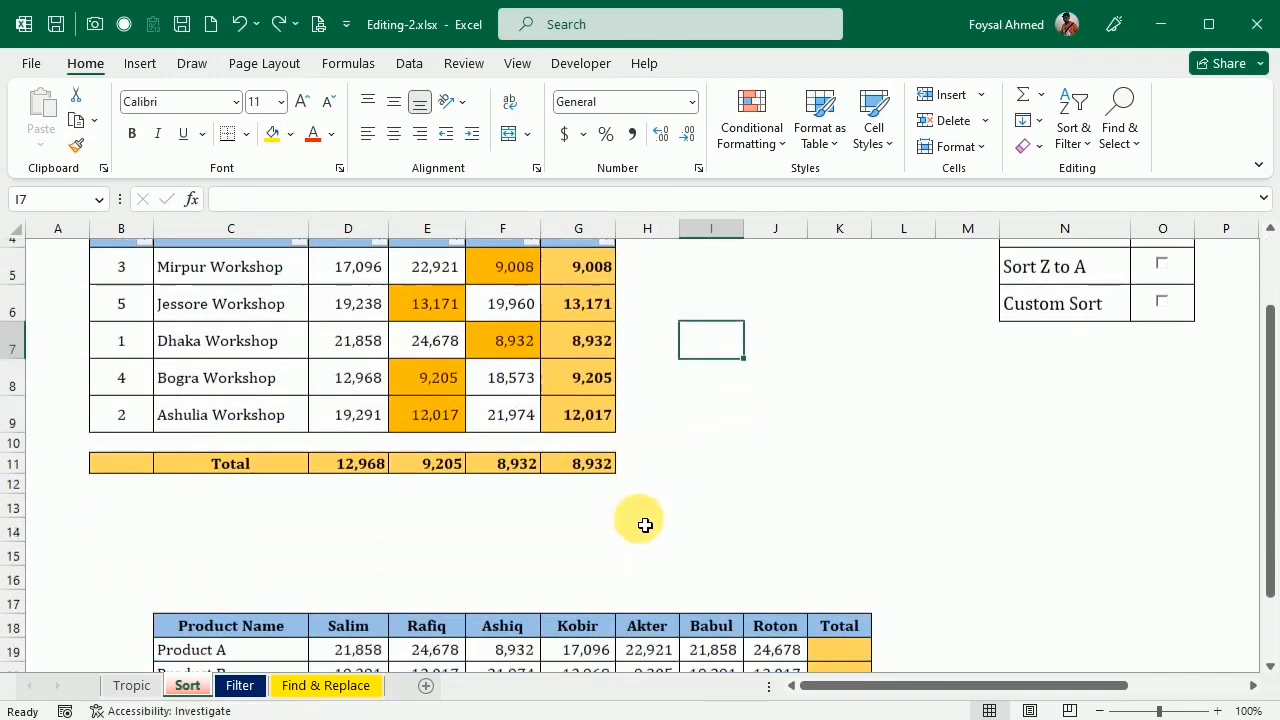
{"action": "scroll", "coordinate": [645, 525], "scroll_direction": "up", "scroll_amount": 2}
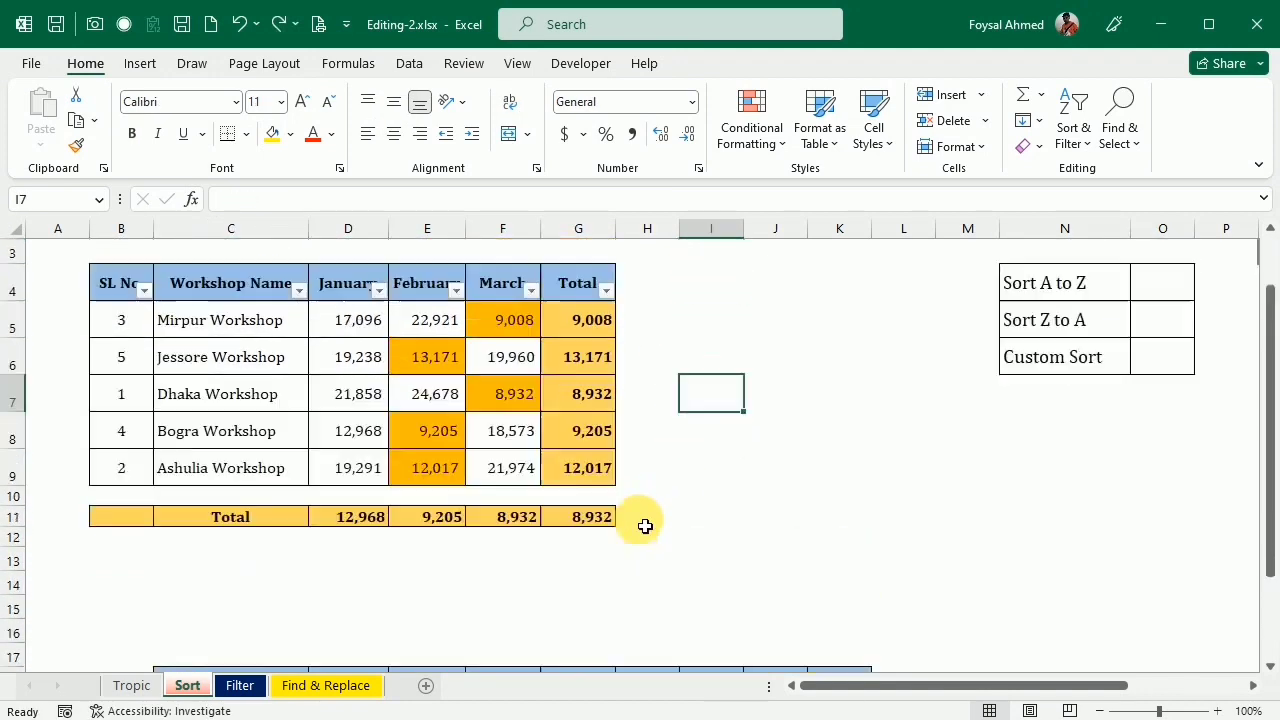
{"action": "left_click", "coordinate": [1162, 332]}
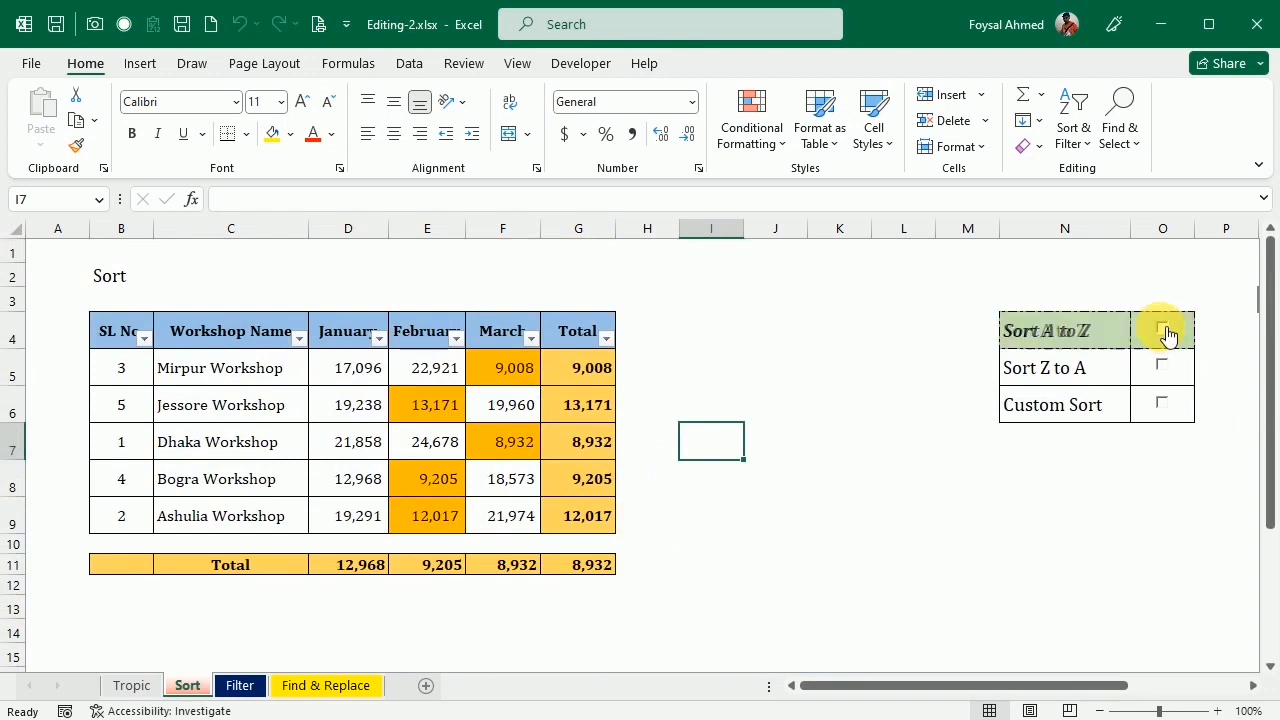
{"action": "left_click", "coordinate": [1165, 375]}
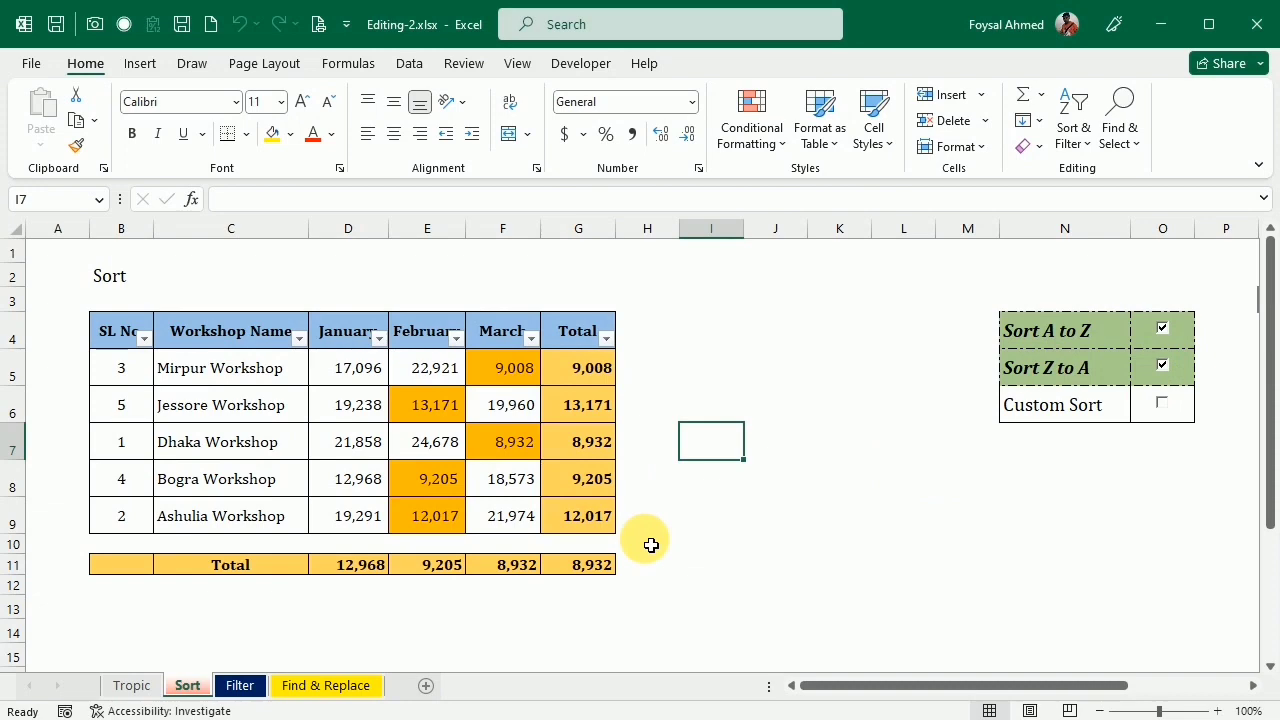
Open Custom Sort for product table headers D18:J18 with the selection expanded, toggling the data-has-headers option off and back on.
{"action": "scroll", "coordinate": [651, 544], "scroll_direction": "down", "scroll_amount": 3}
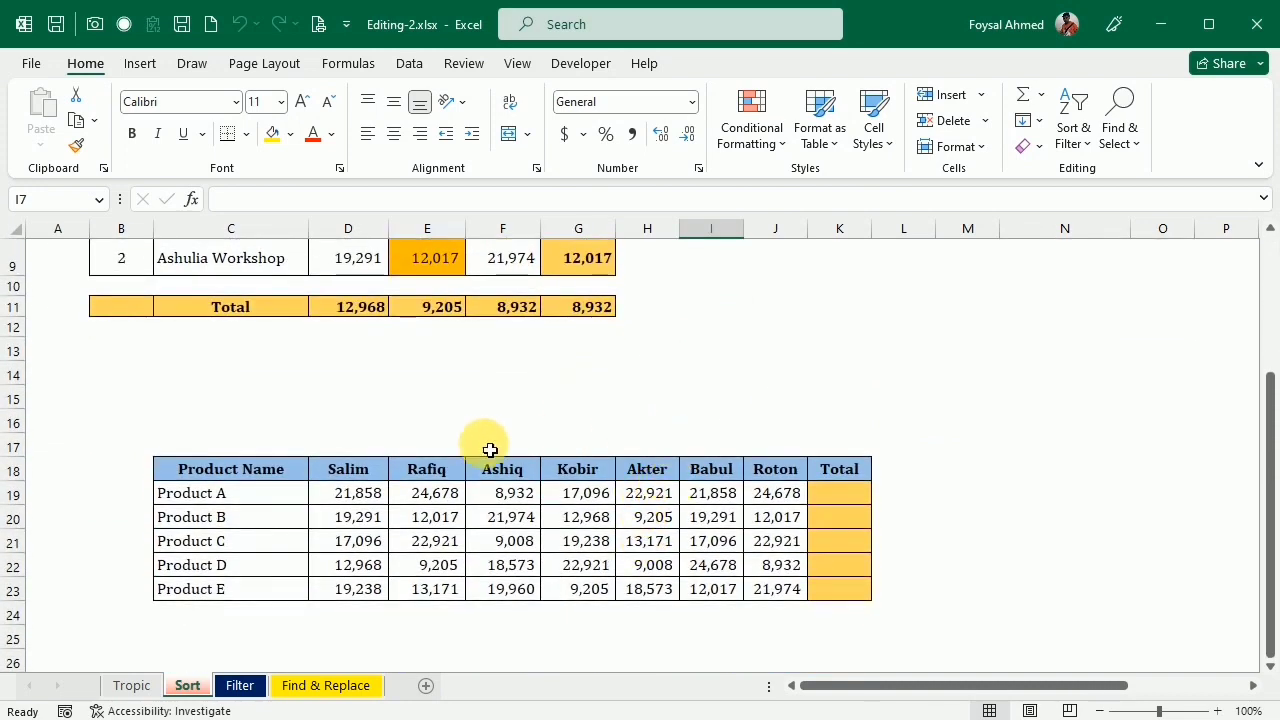
{"action": "left_click_drag", "start_coordinate": [356, 476], "coordinate": [766, 479]}
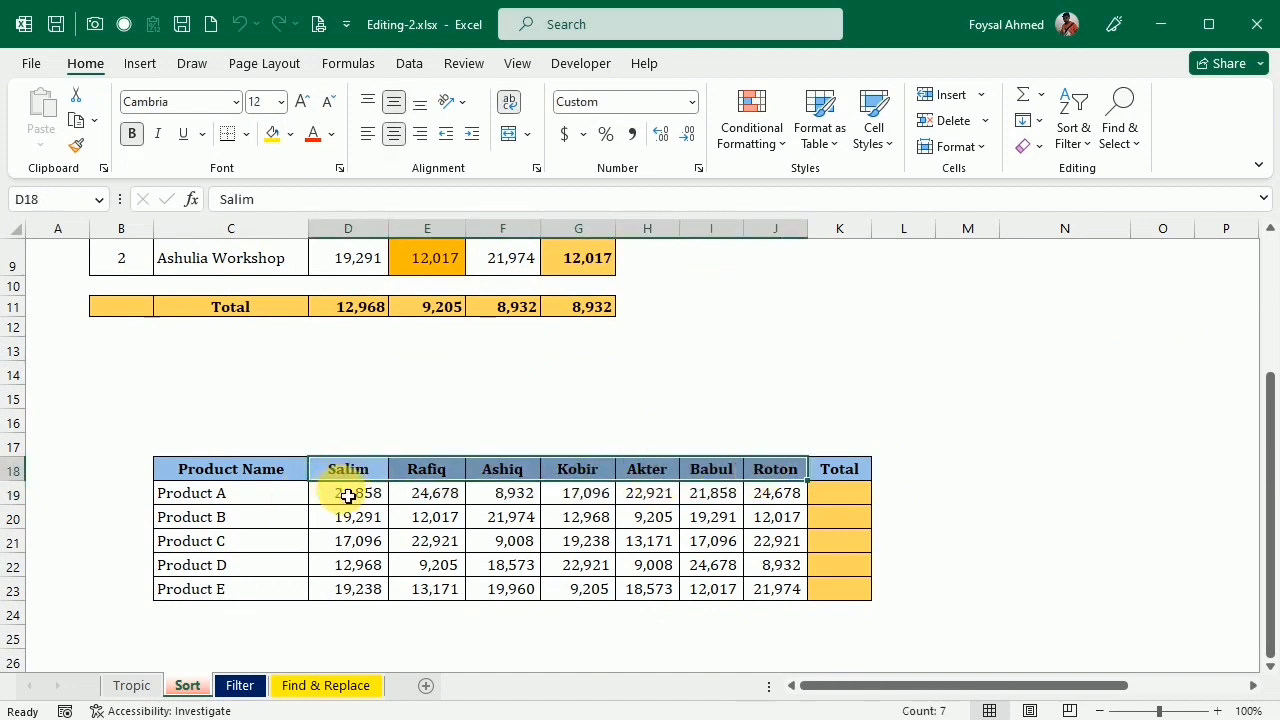
{"action": "left_click", "coordinate": [1071, 113]}
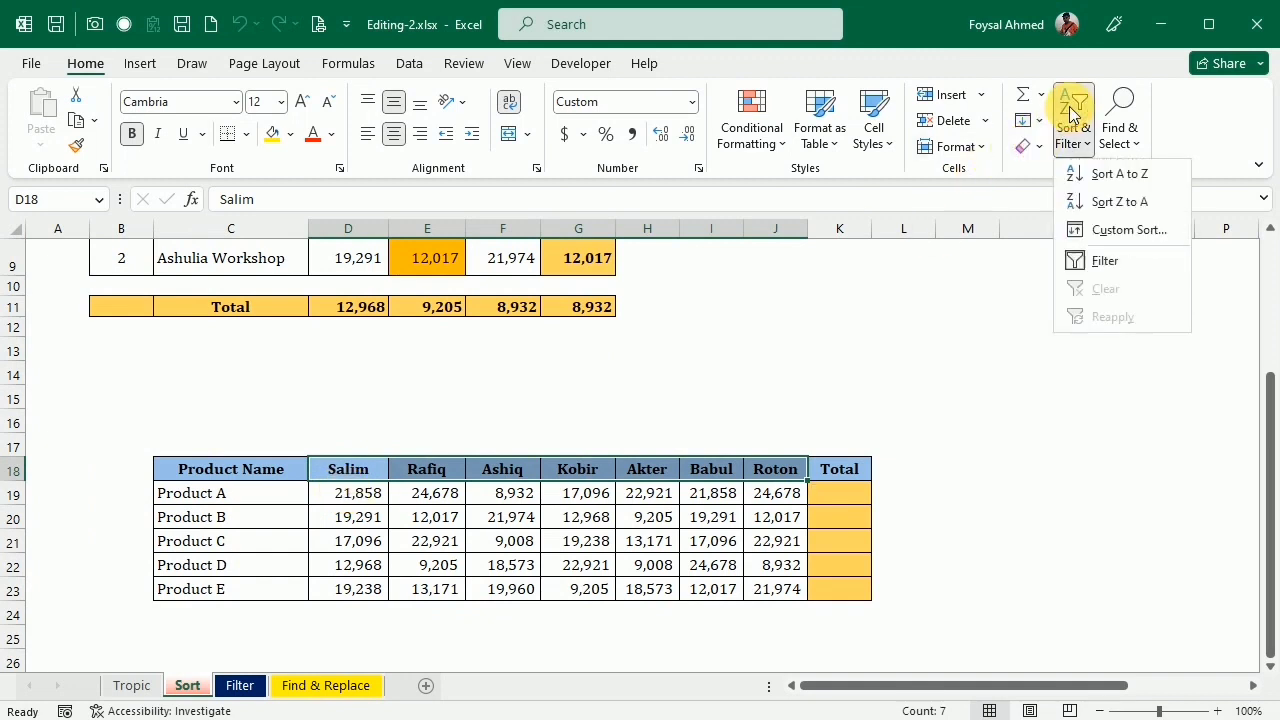
{"action": "left_click", "coordinate": [1121, 231]}
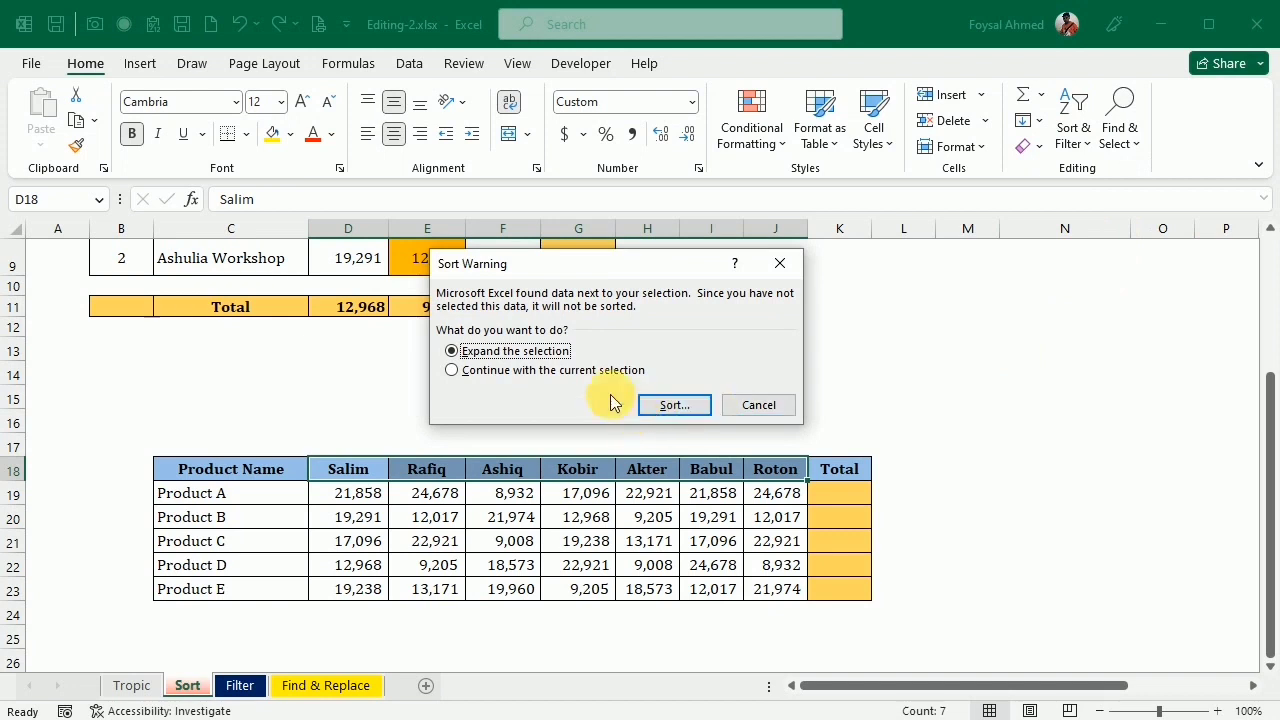
{"action": "left_click", "coordinate": [659, 404]}
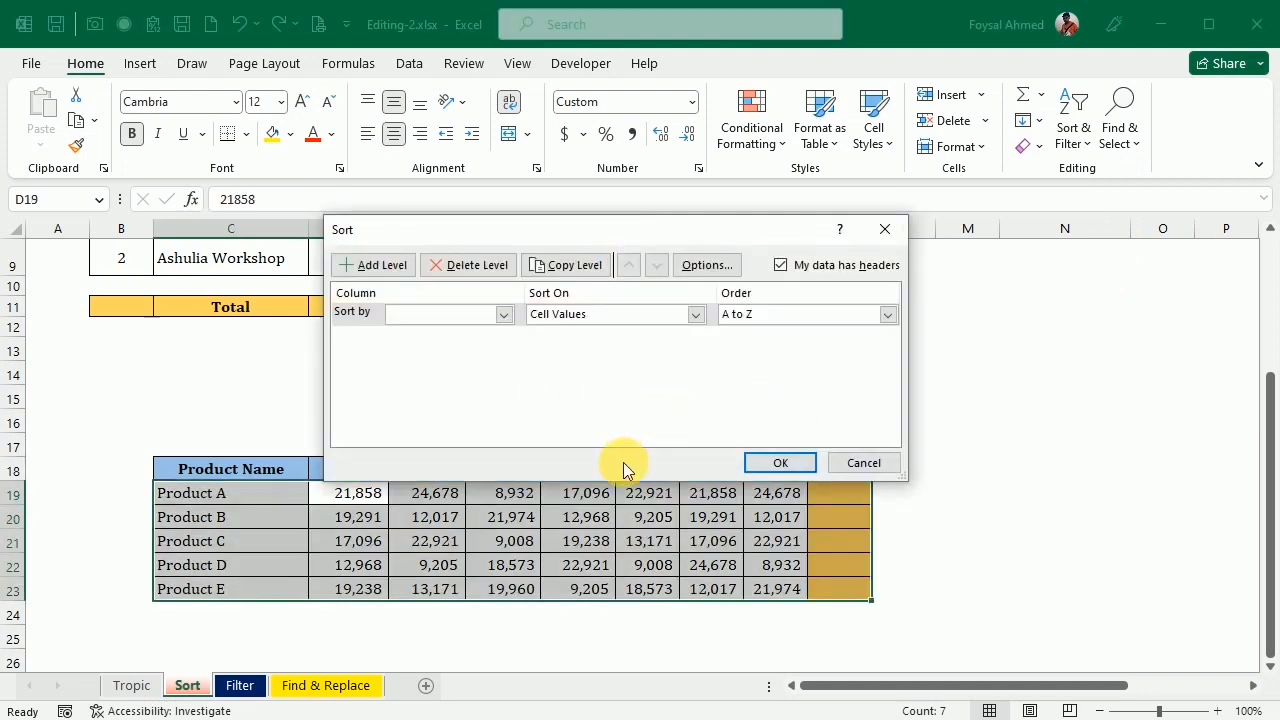
{"action": "left_click_drag", "start_coordinate": [795, 232], "coordinate": [943, 201]}
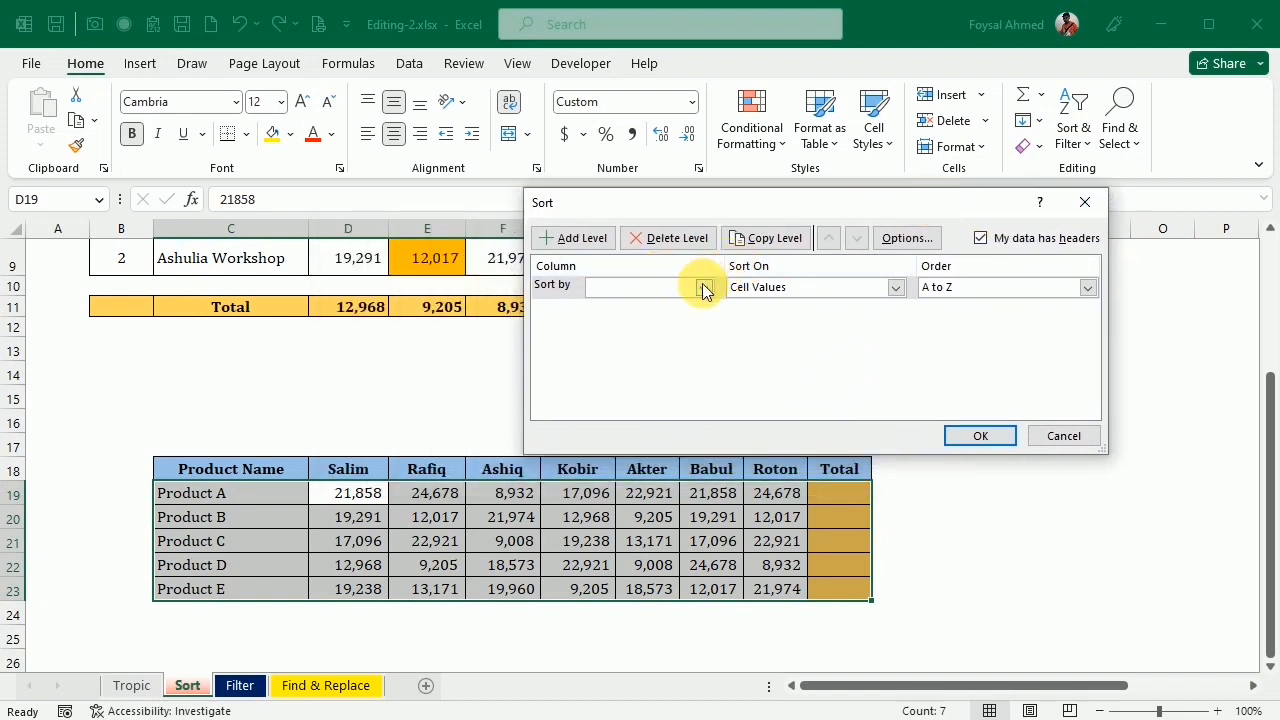
{"action": "left_click", "coordinate": [979, 240]}
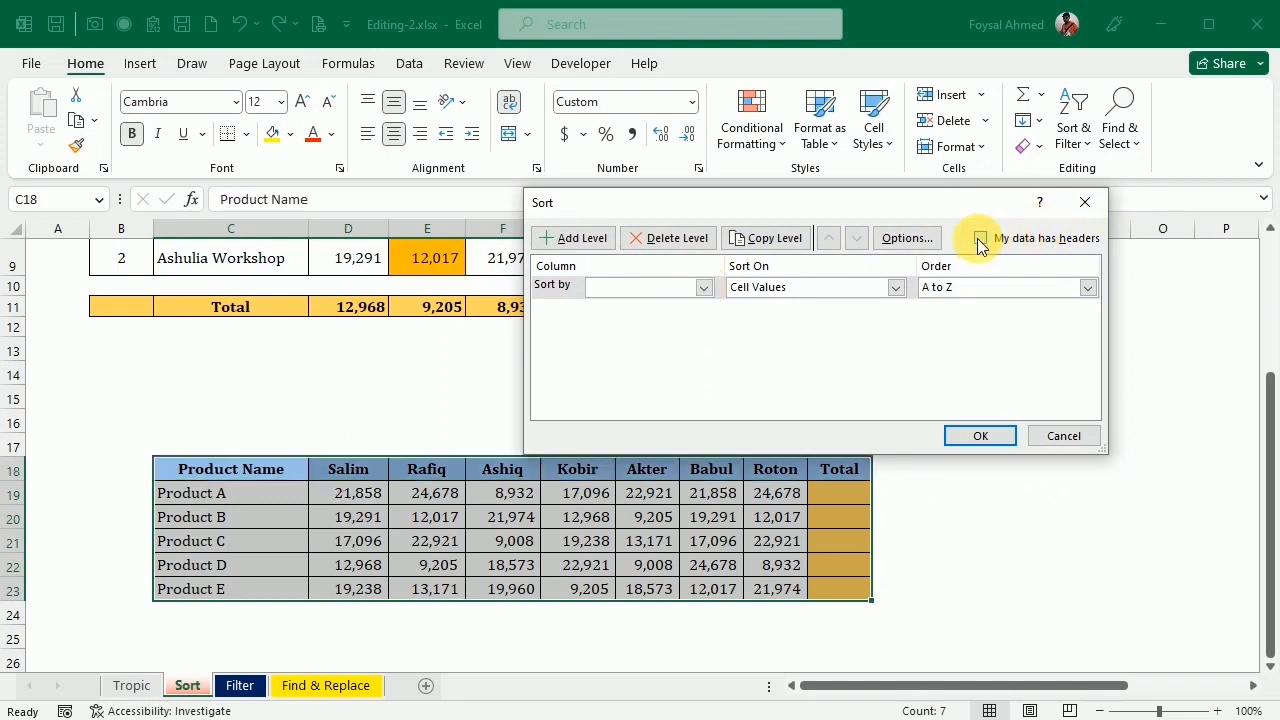
{"action": "left_click", "coordinate": [979, 240]}
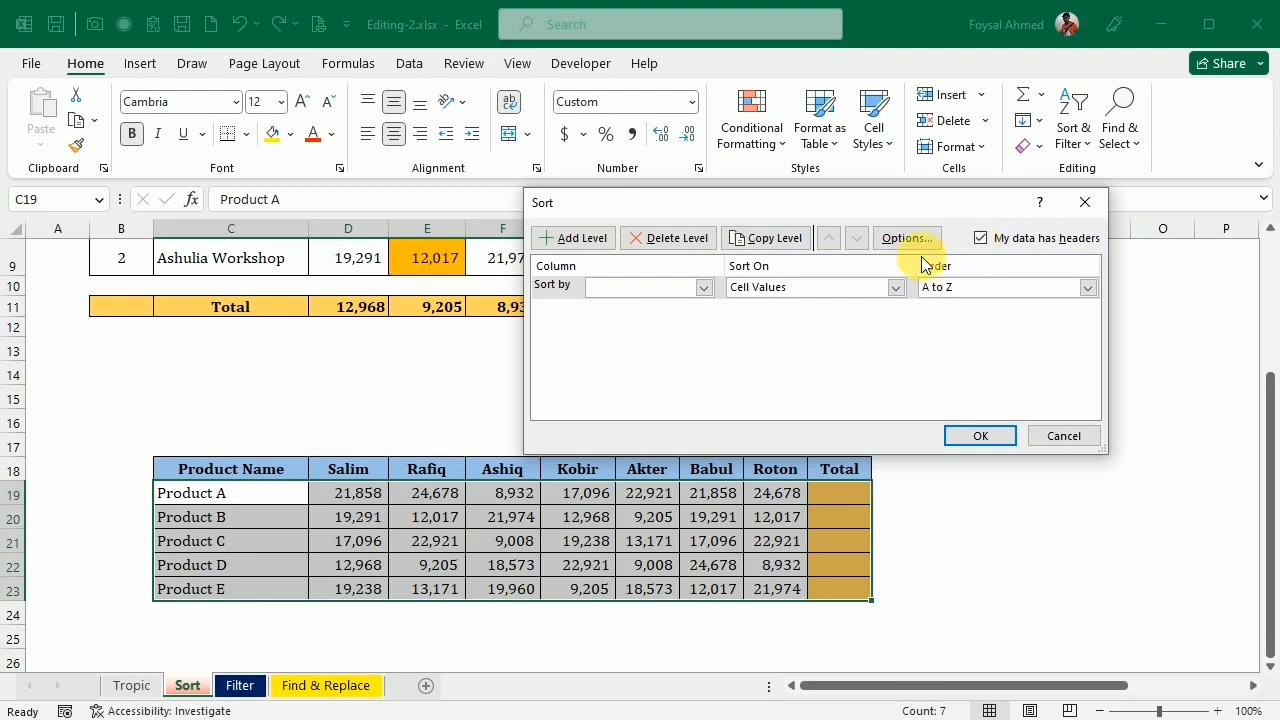
Custom-sort the whole product table left to right by Row 18, A to Z, and undo that sort.
{"action": "left_click", "coordinate": [705, 289]}
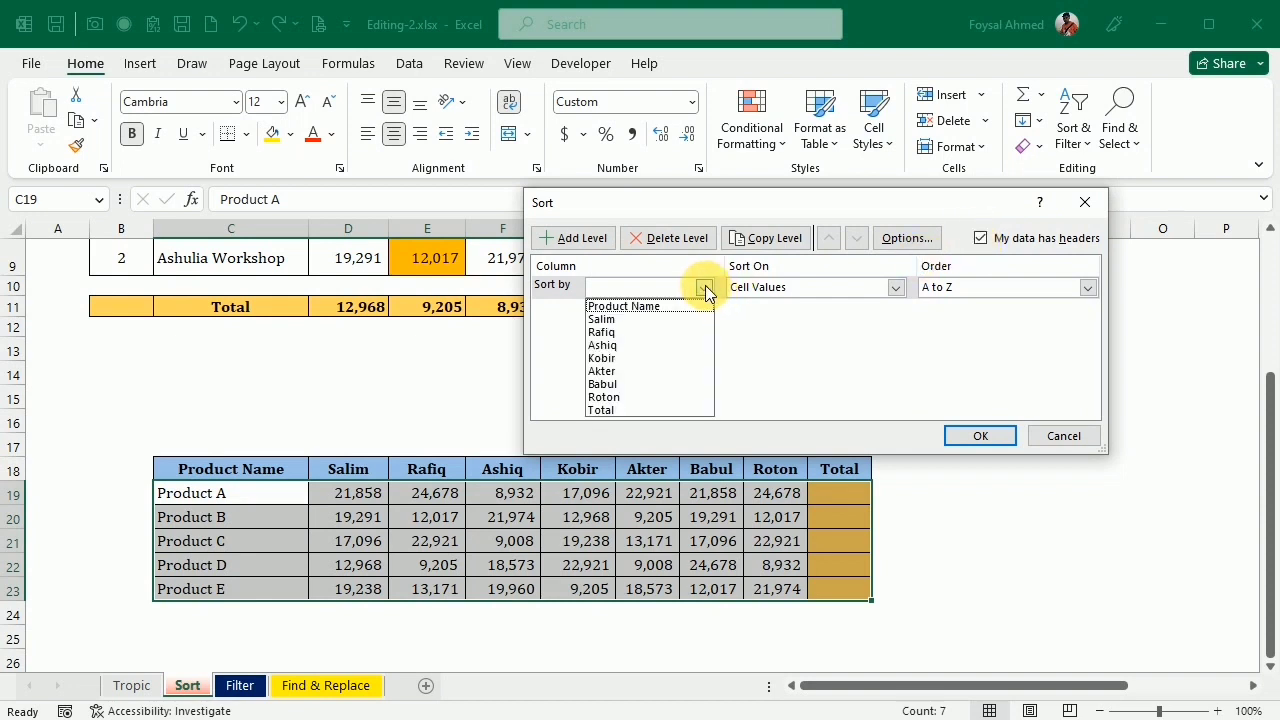
{"action": "left_click", "coordinate": [705, 287]}
{"action": "left_click", "coordinate": [906, 238]}
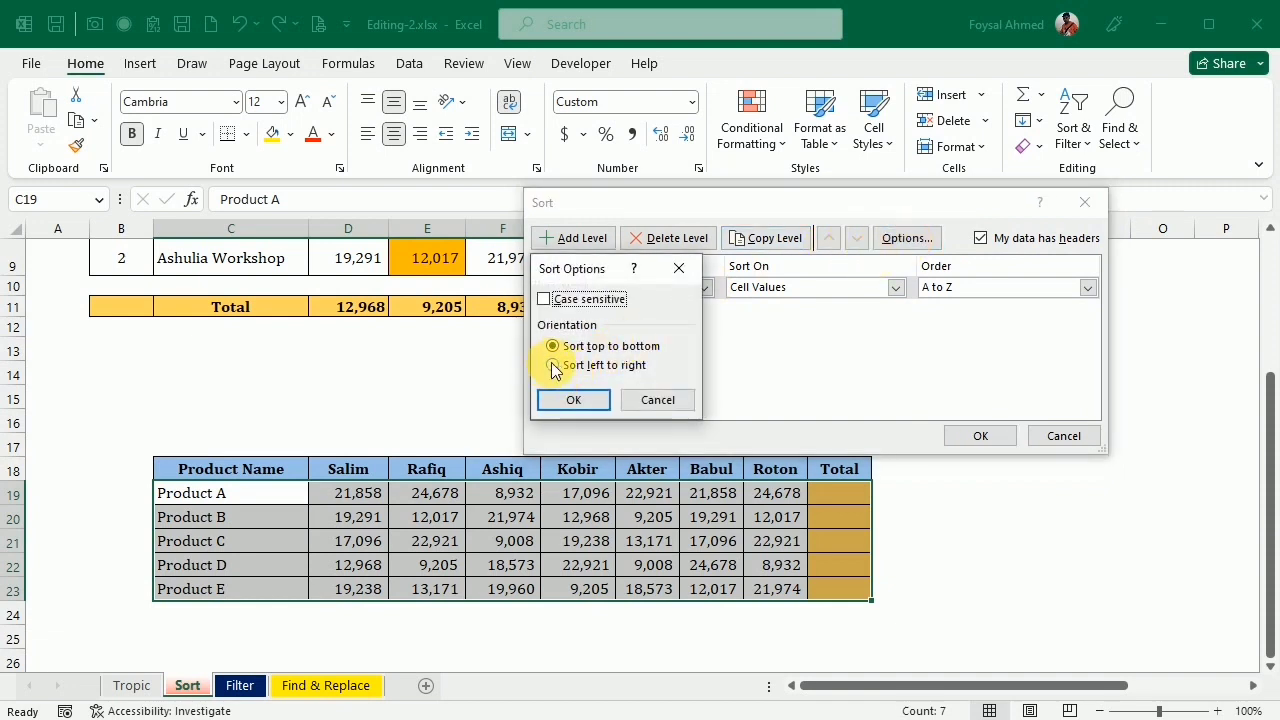
{"action": "left_click", "coordinate": [555, 366]}
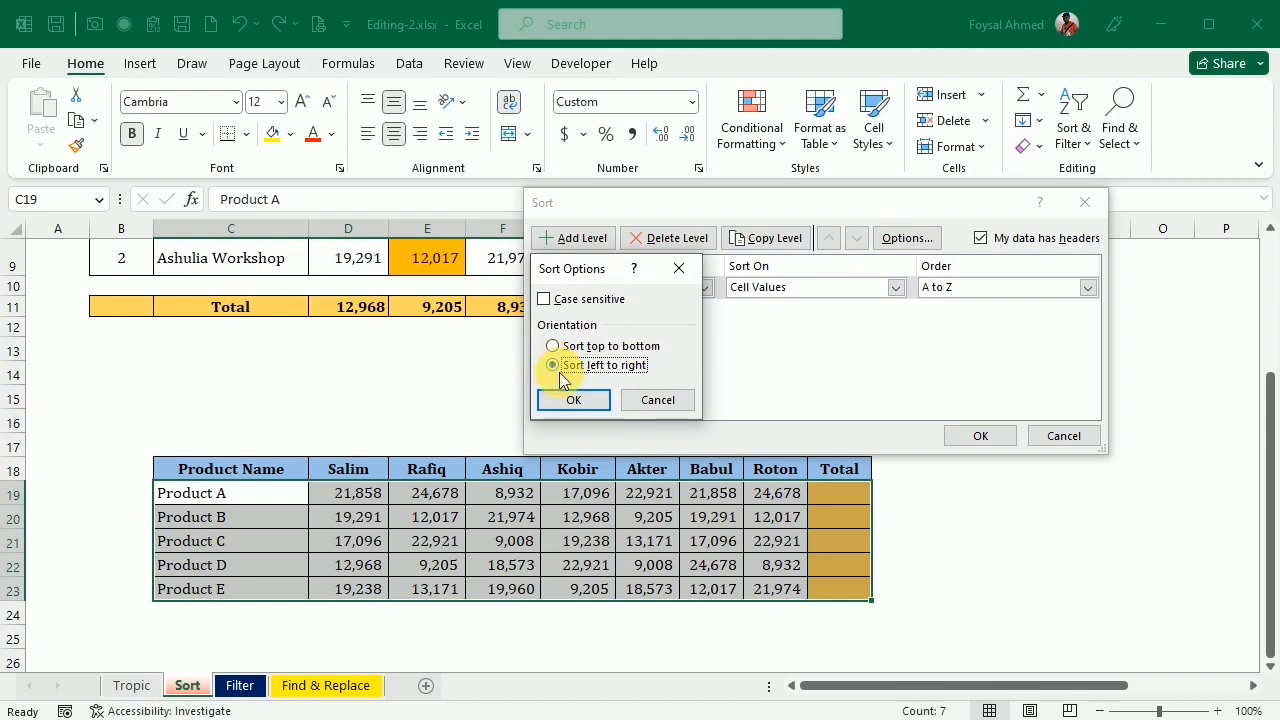
{"action": "left_click", "coordinate": [575, 401]}
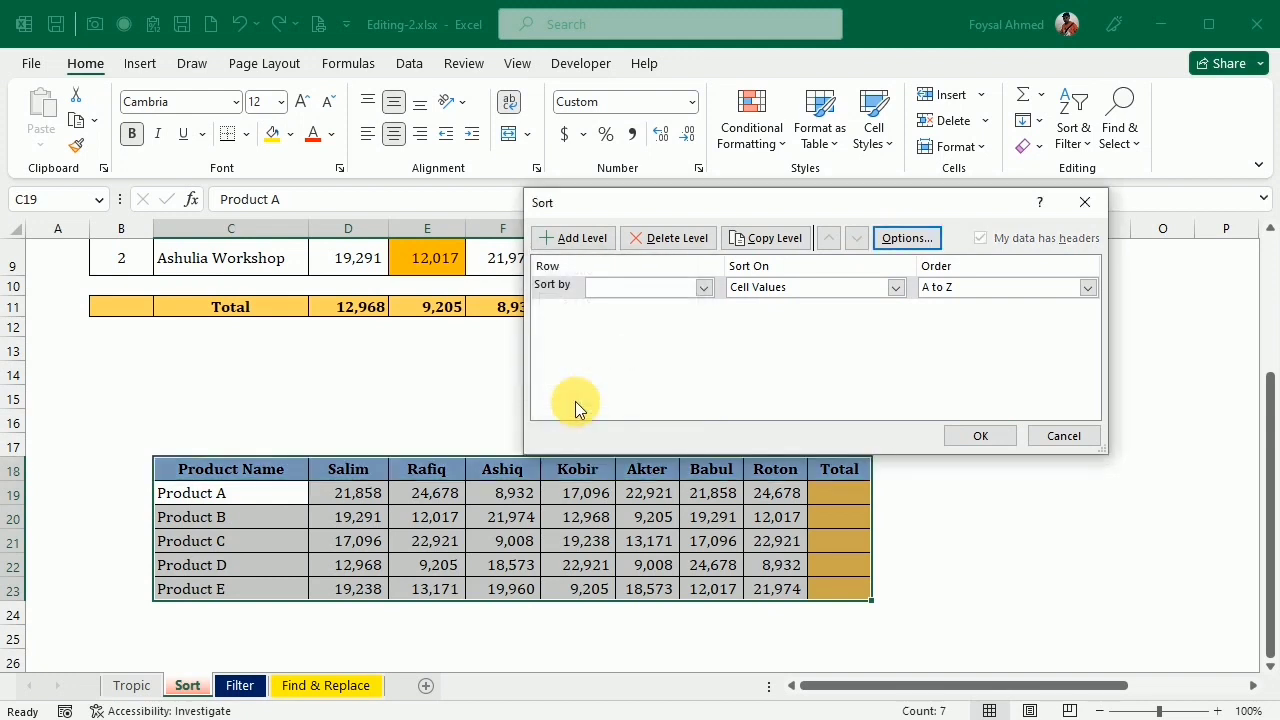
{"action": "left_click", "coordinate": [705, 288]}
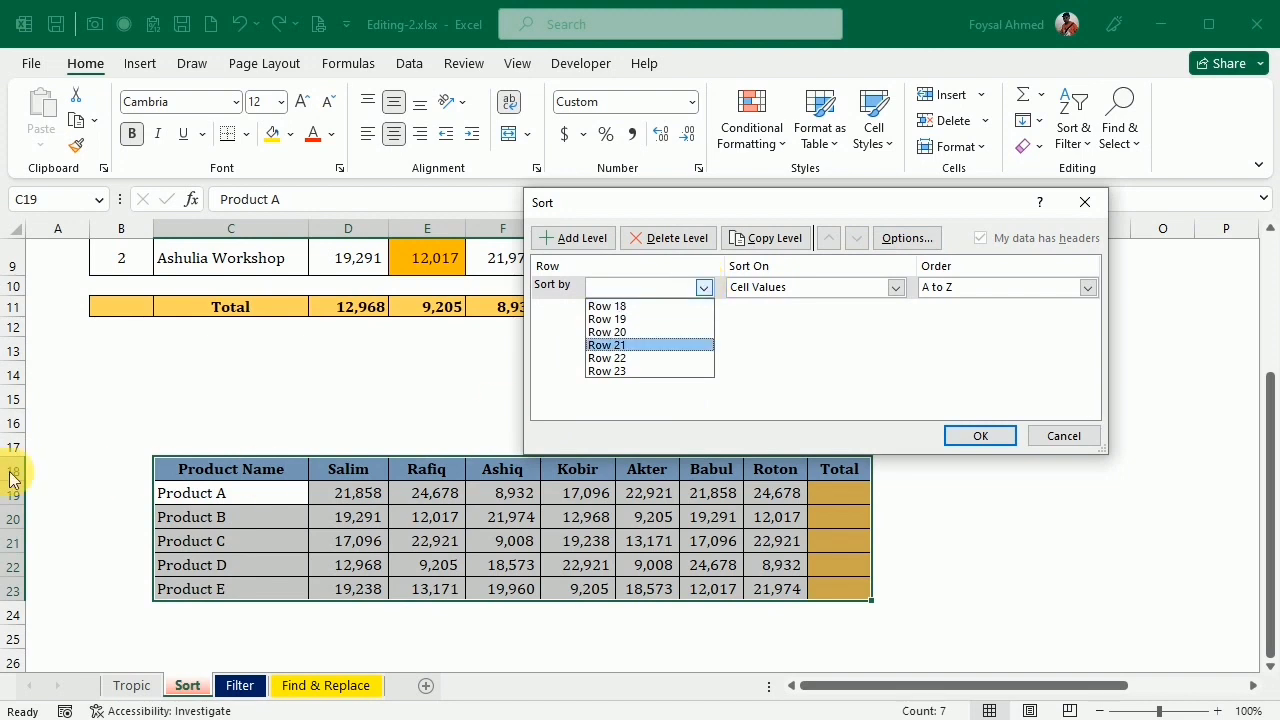
{"action": "left_click", "coordinate": [638, 308]}
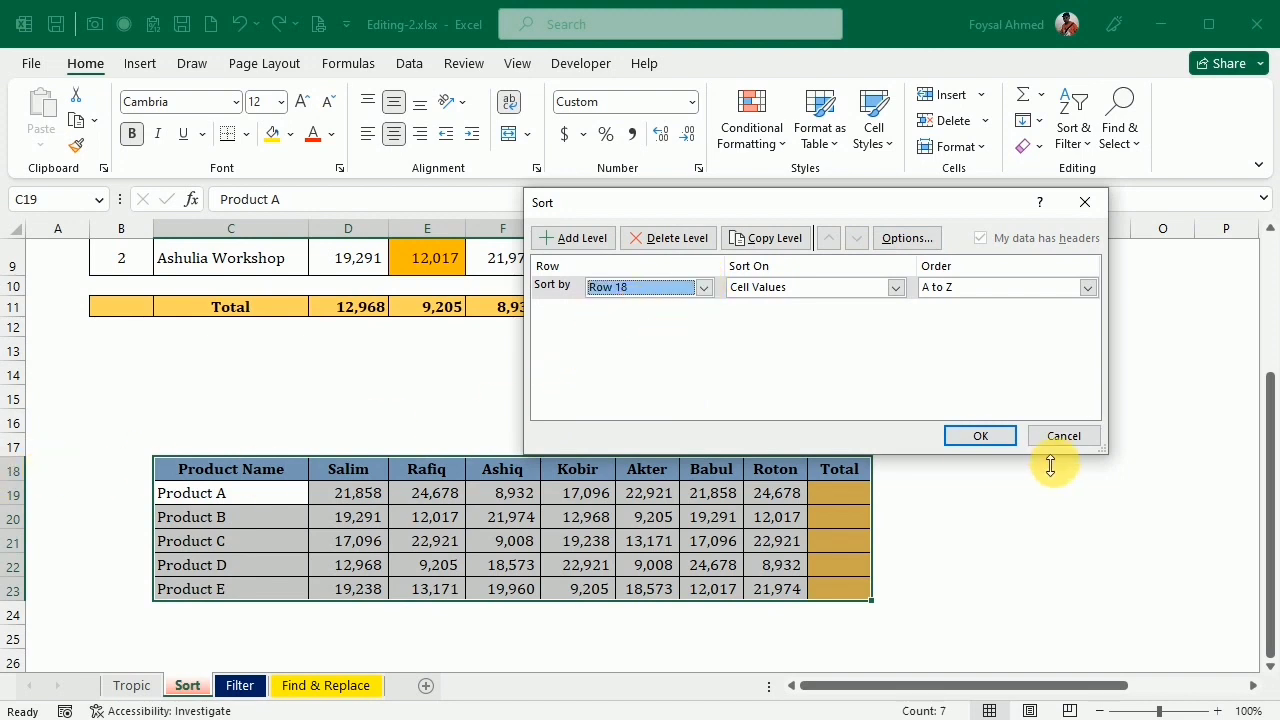
{"action": "left_click", "coordinate": [1002, 443]}
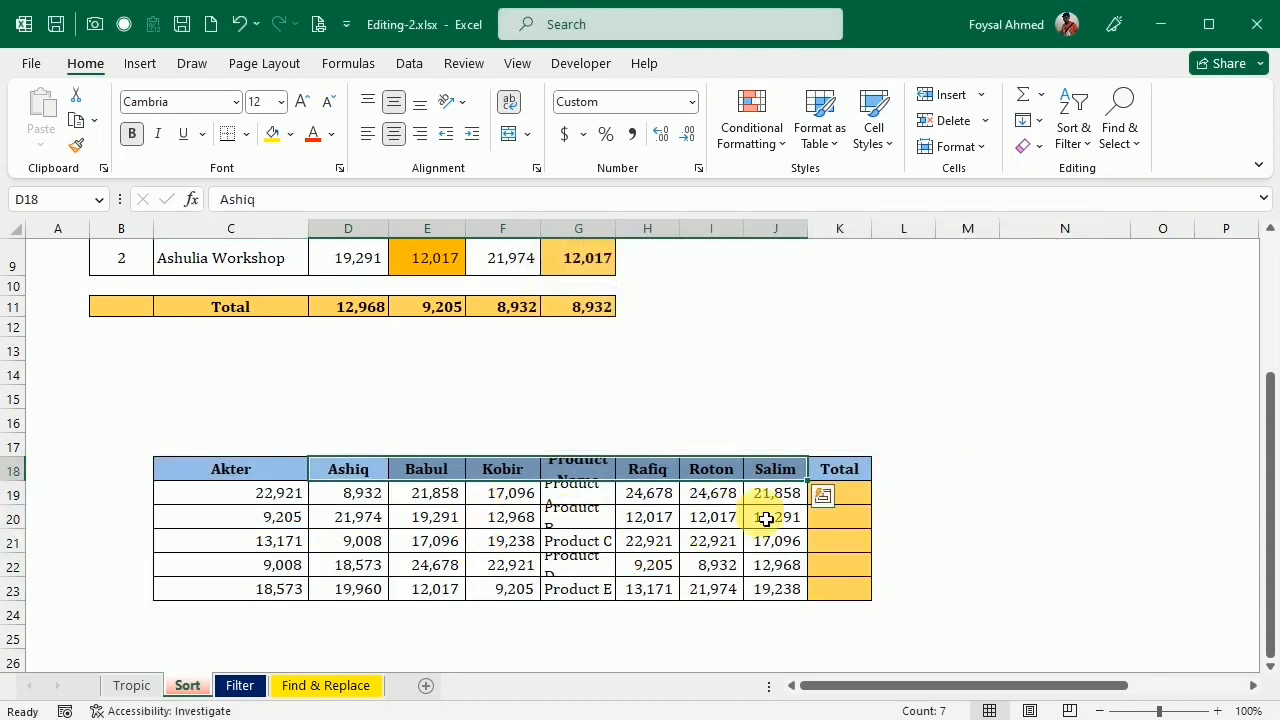
{"action": "key", "text": "ctrl+z"}
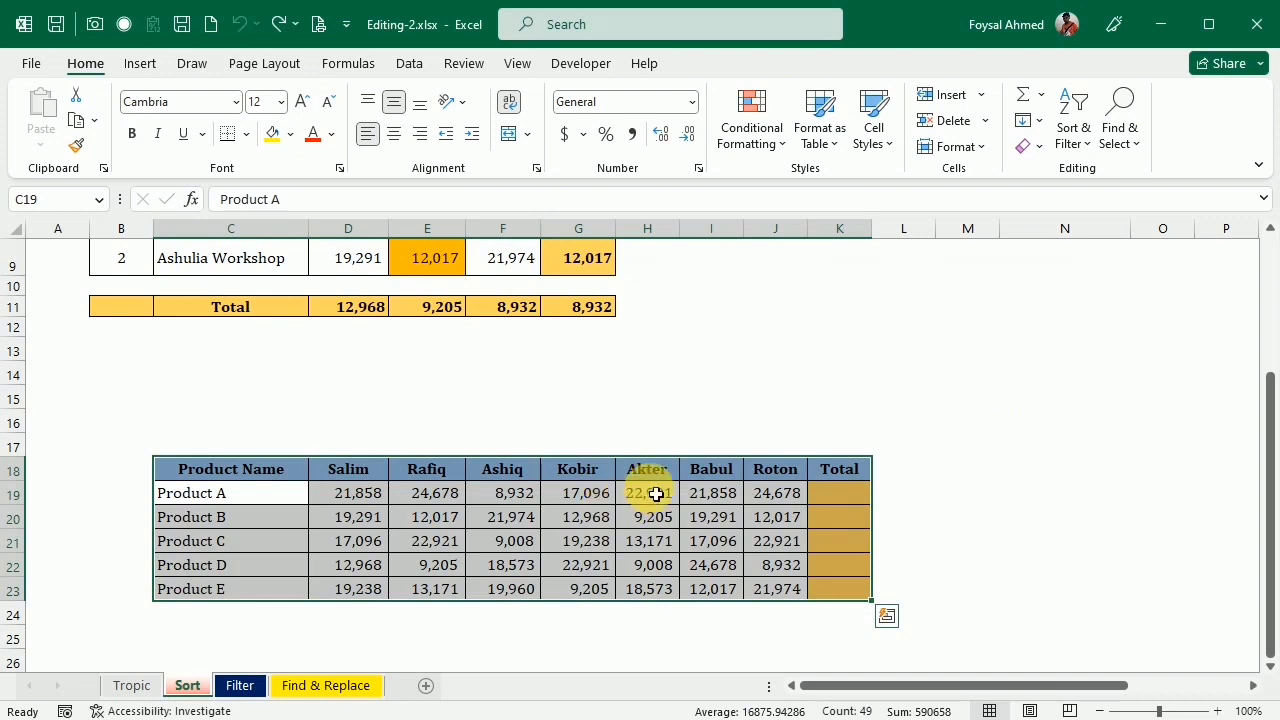
Open Custom Sort for product table range D18:J23, excluding the Product Name and Total columns, and set the orientation to left to right.
{"action": "left_click", "coordinate": [651, 491]}
{"action": "left_click_drag", "start_coordinate": [380, 477], "coordinate": [749, 591]}
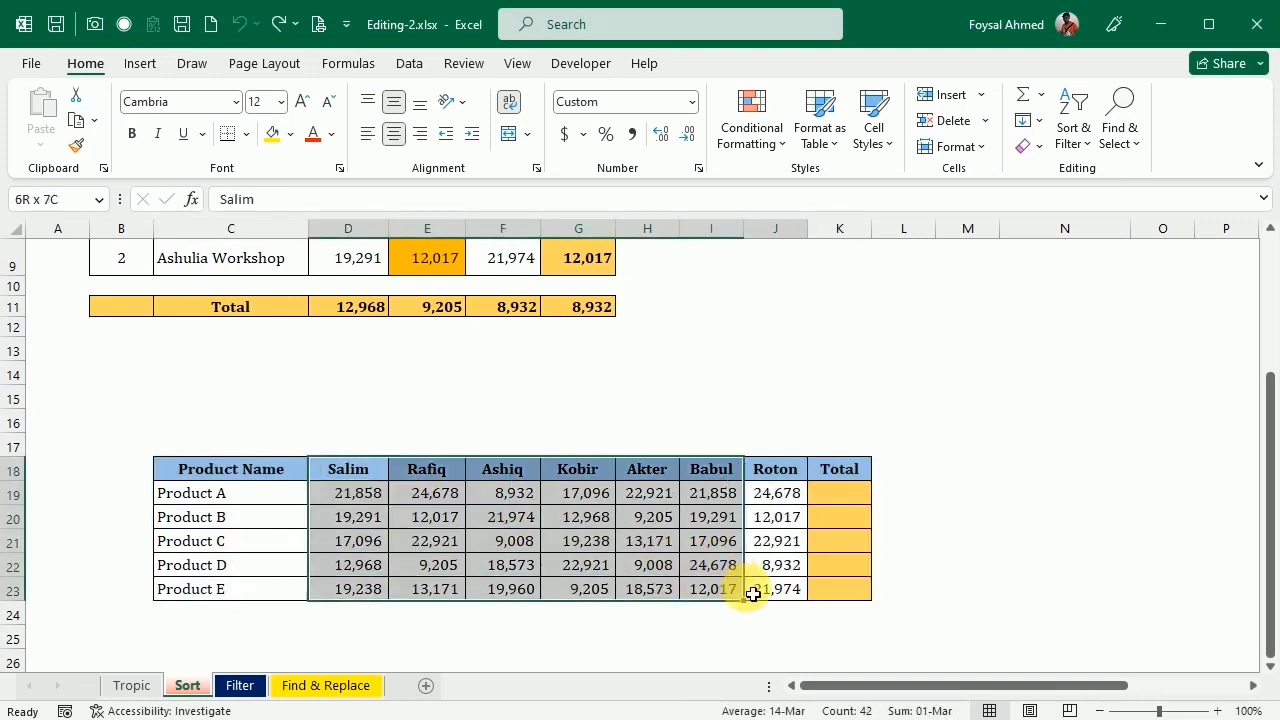
{"action": "left_click", "coordinate": [1129, 113]}
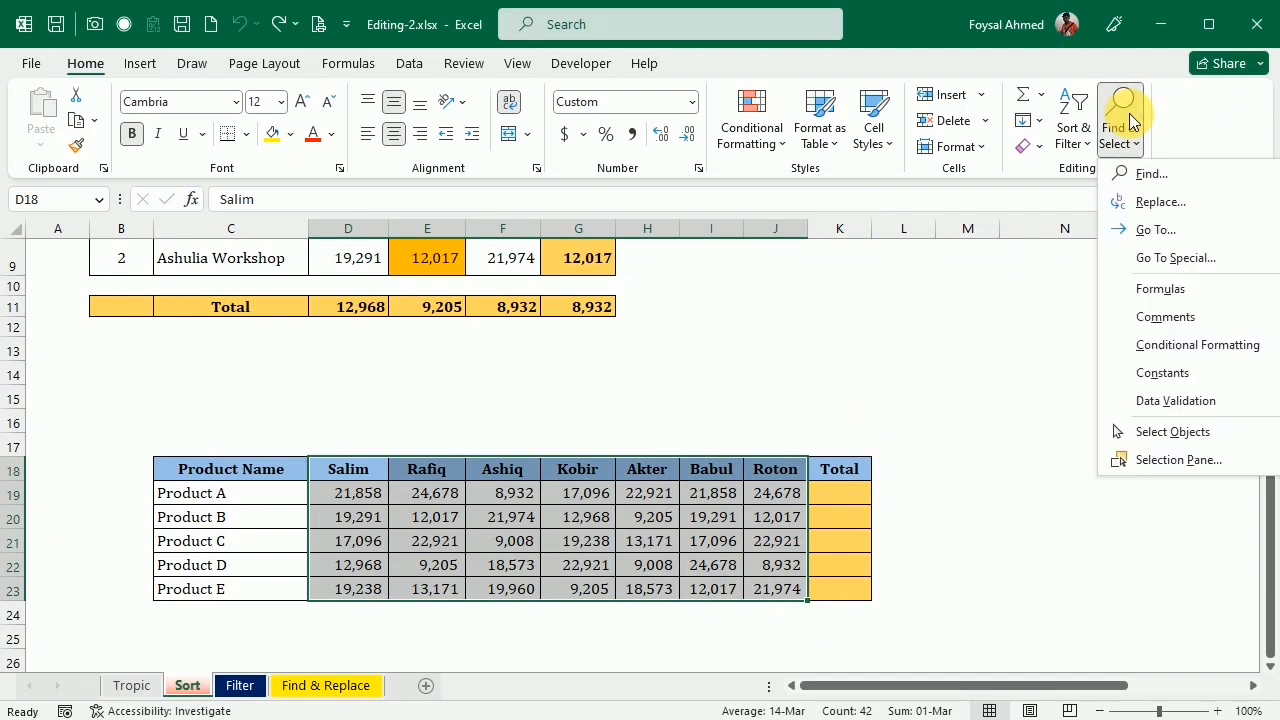
{"action": "left_click", "coordinate": [1076, 125]}
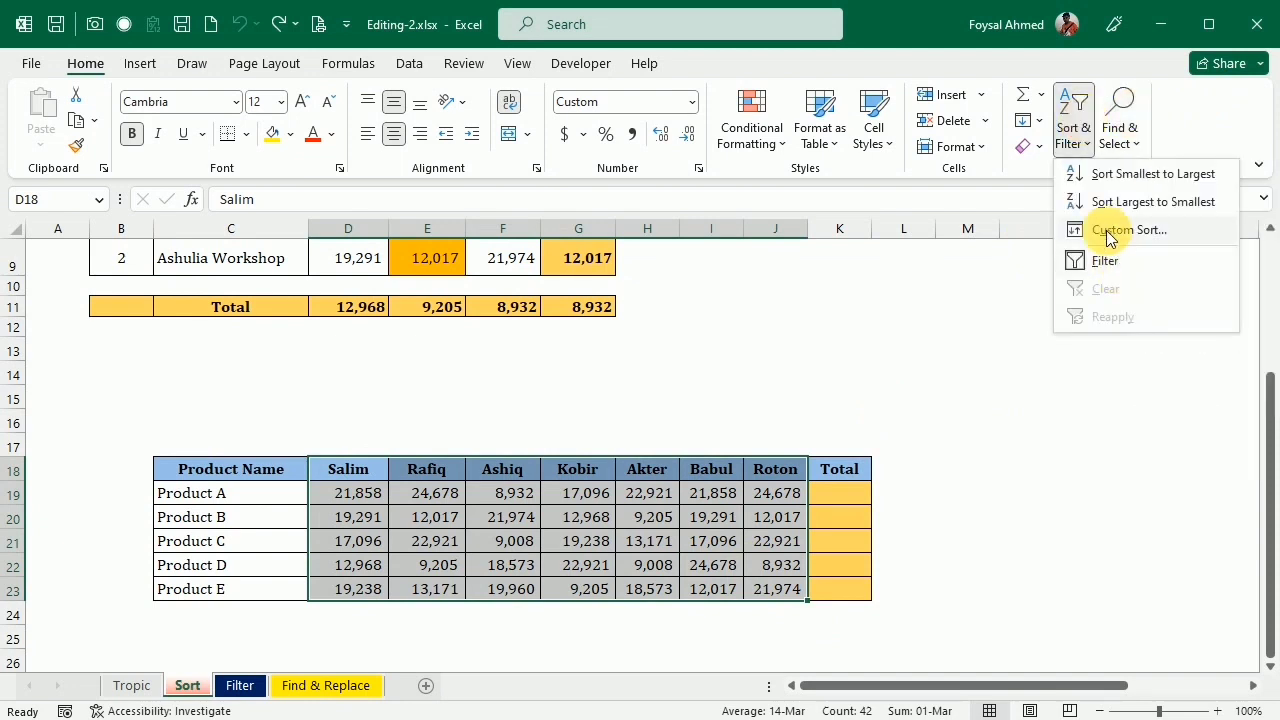
{"action": "left_click", "coordinate": [1106, 230]}
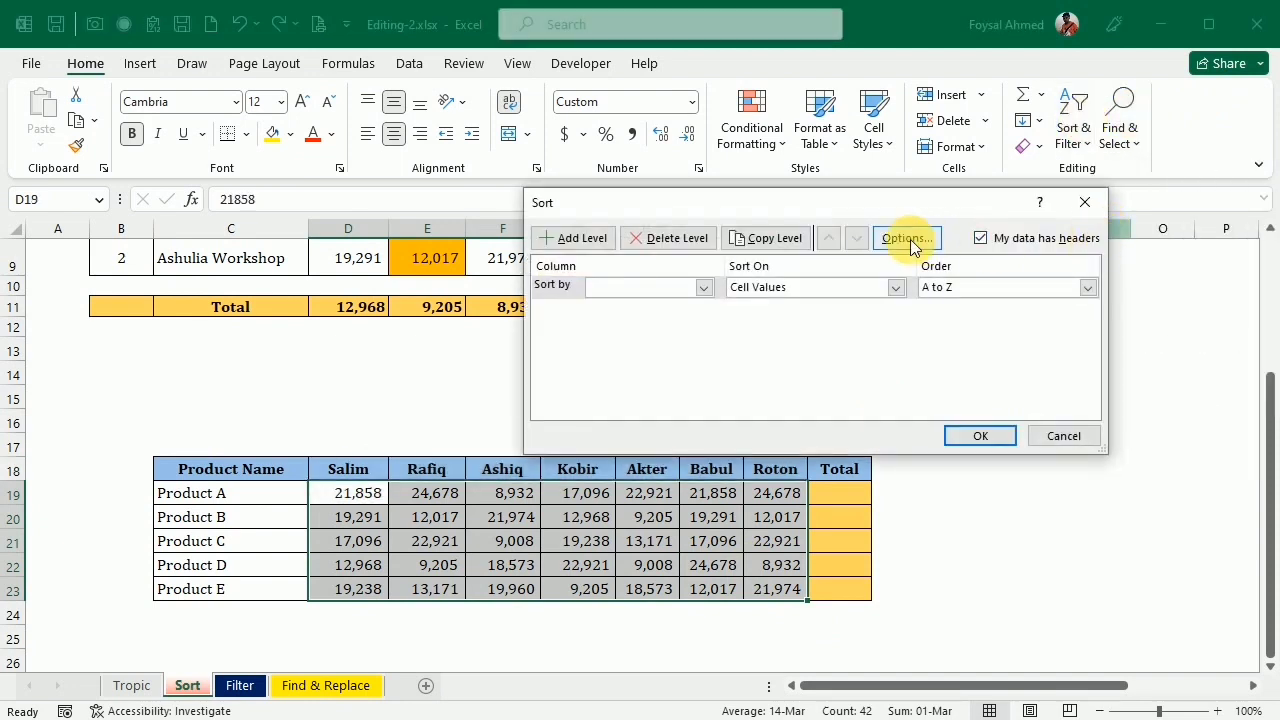
{"action": "left_click", "coordinate": [928, 244]}
{"action": "left_click", "coordinate": [755, 339]}
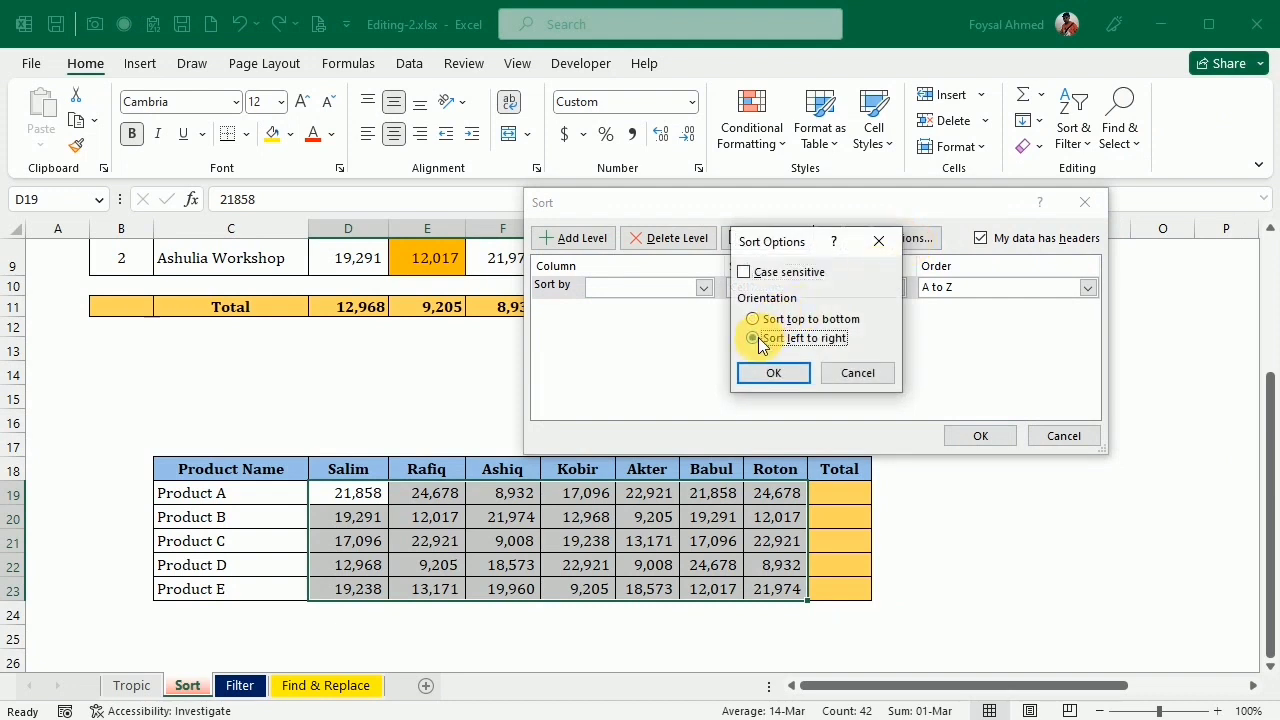
{"action": "left_click", "coordinate": [770, 373]}
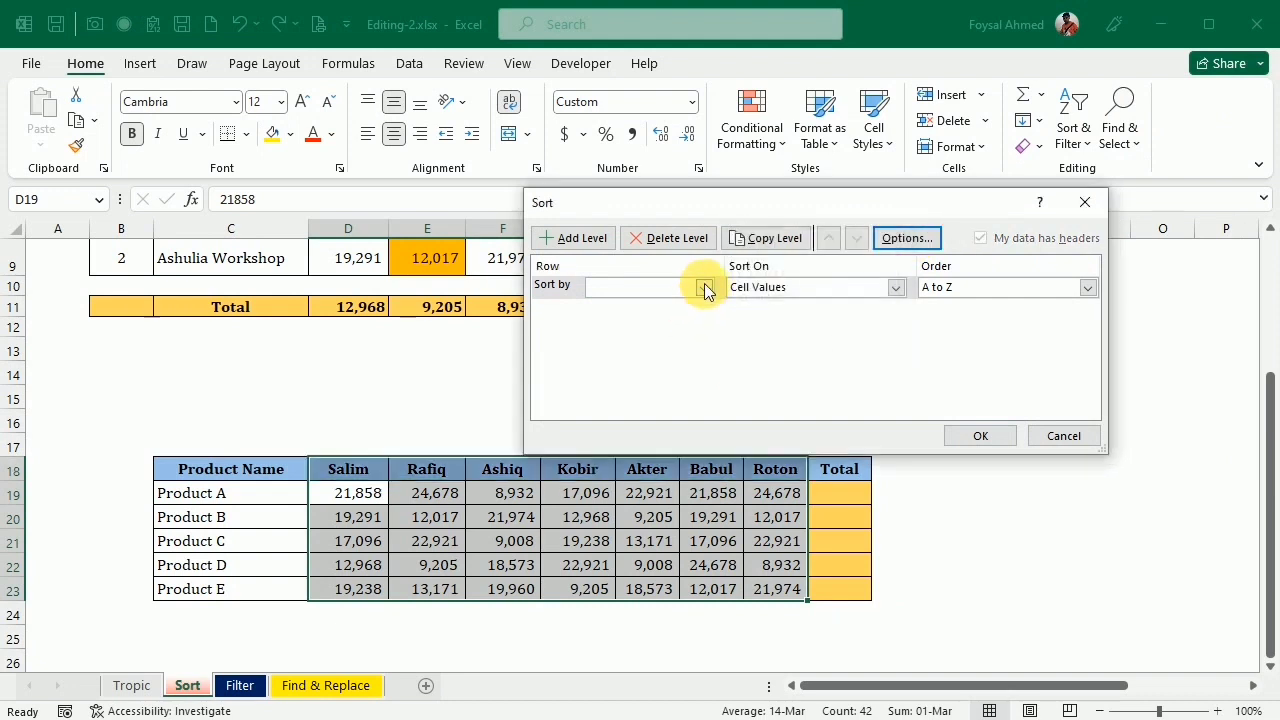
Sort the selected product table columns by Row 18 on cell values, A to Z.
{"action": "left_click", "coordinate": [704, 288]}
{"action": "left_click", "coordinate": [662, 305]}
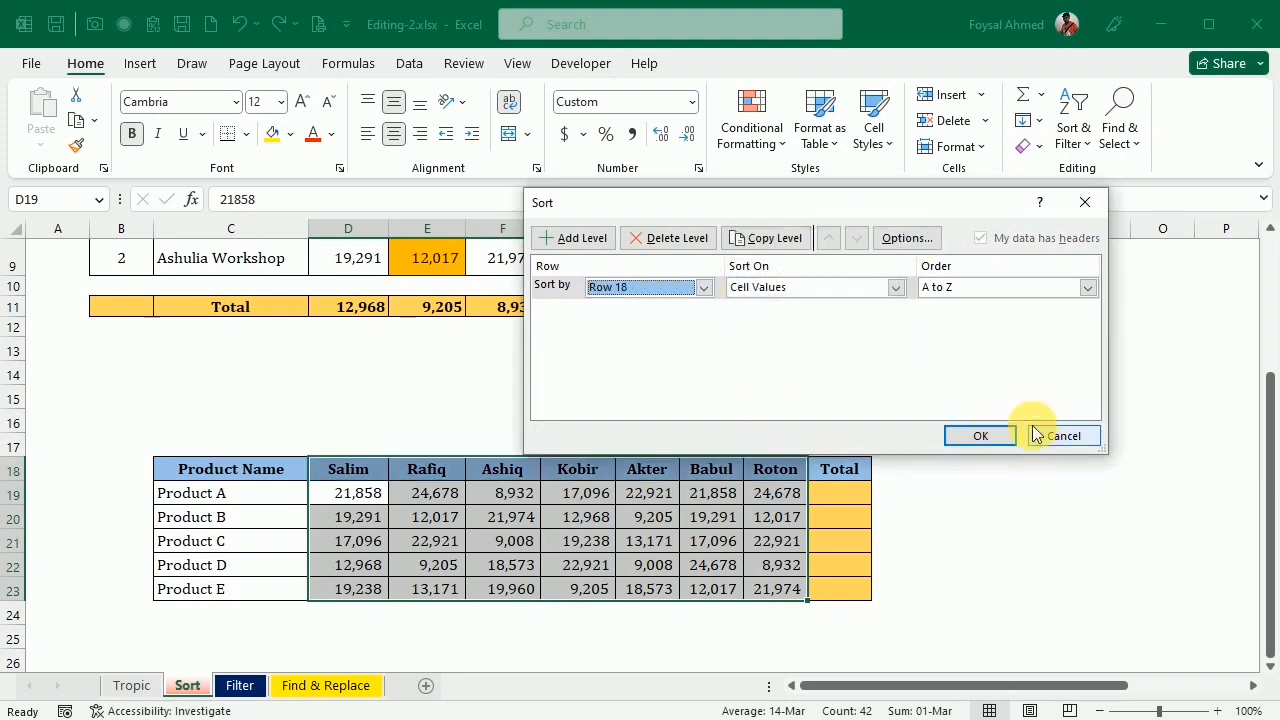
{"action": "left_click", "coordinate": [980, 437]}
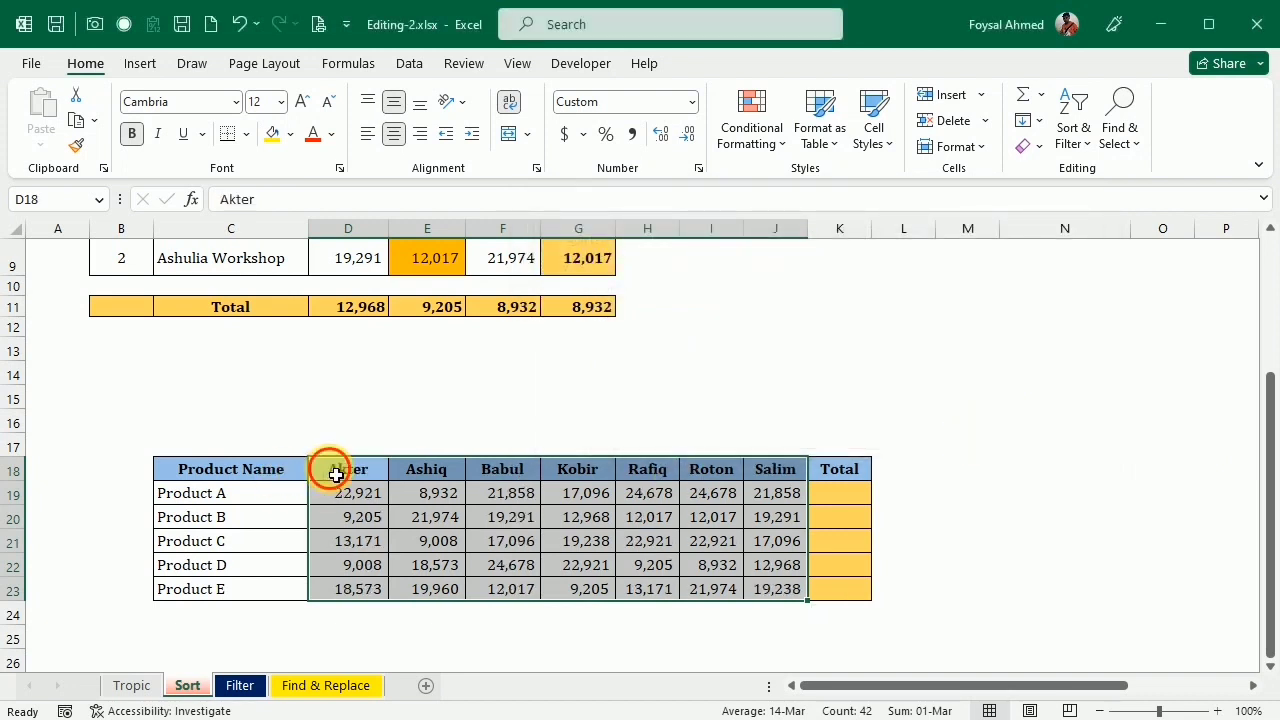
Select the sorted headers D18:J18 and tick the Custom Sort checkbox in the topic checklist.
{"action": "left_click_drag", "start_coordinate": [336, 474], "coordinate": [781, 475]}
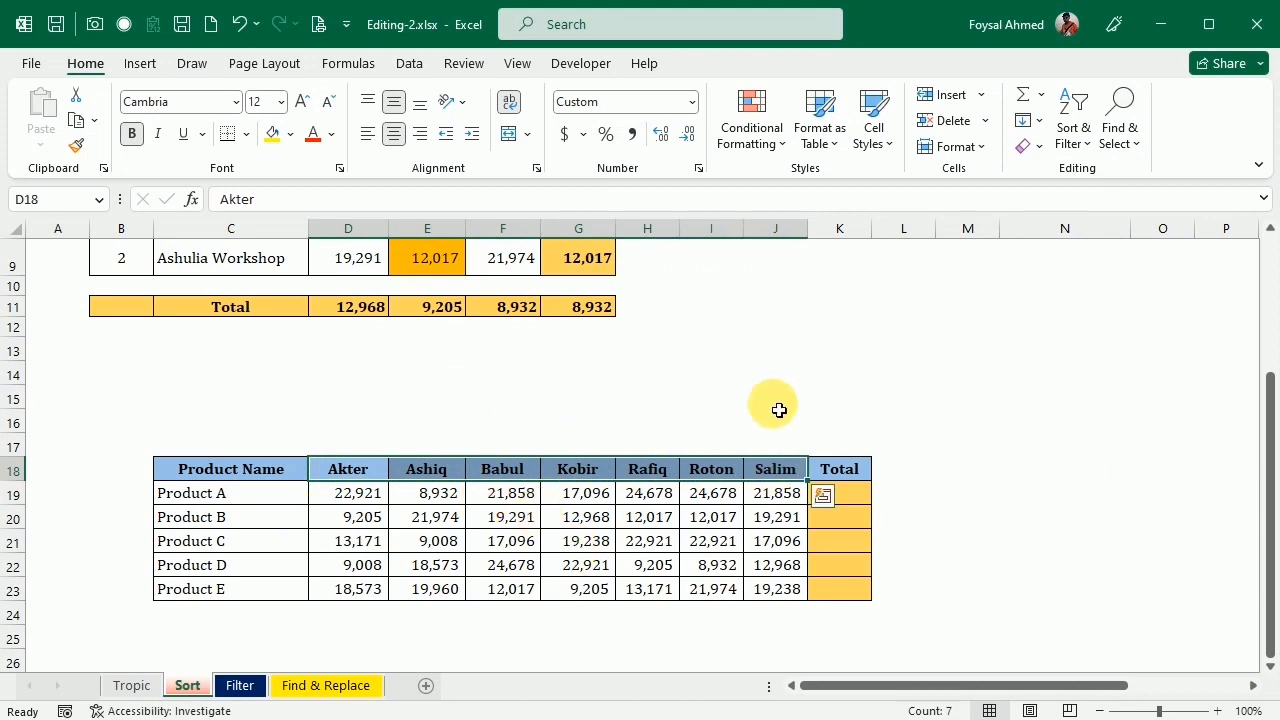
{"action": "scroll", "coordinate": [779, 410], "scroll_direction": "up", "scroll_amount": 3}
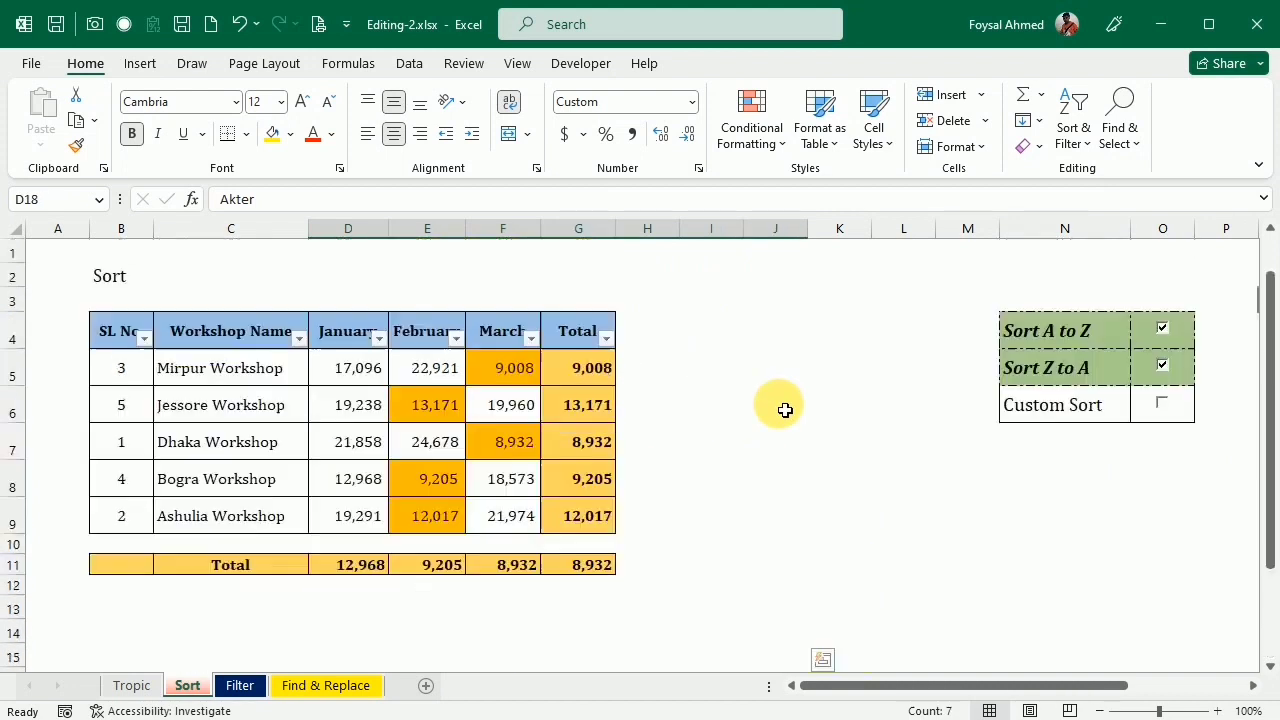
{"action": "left_click", "coordinate": [1170, 412]}
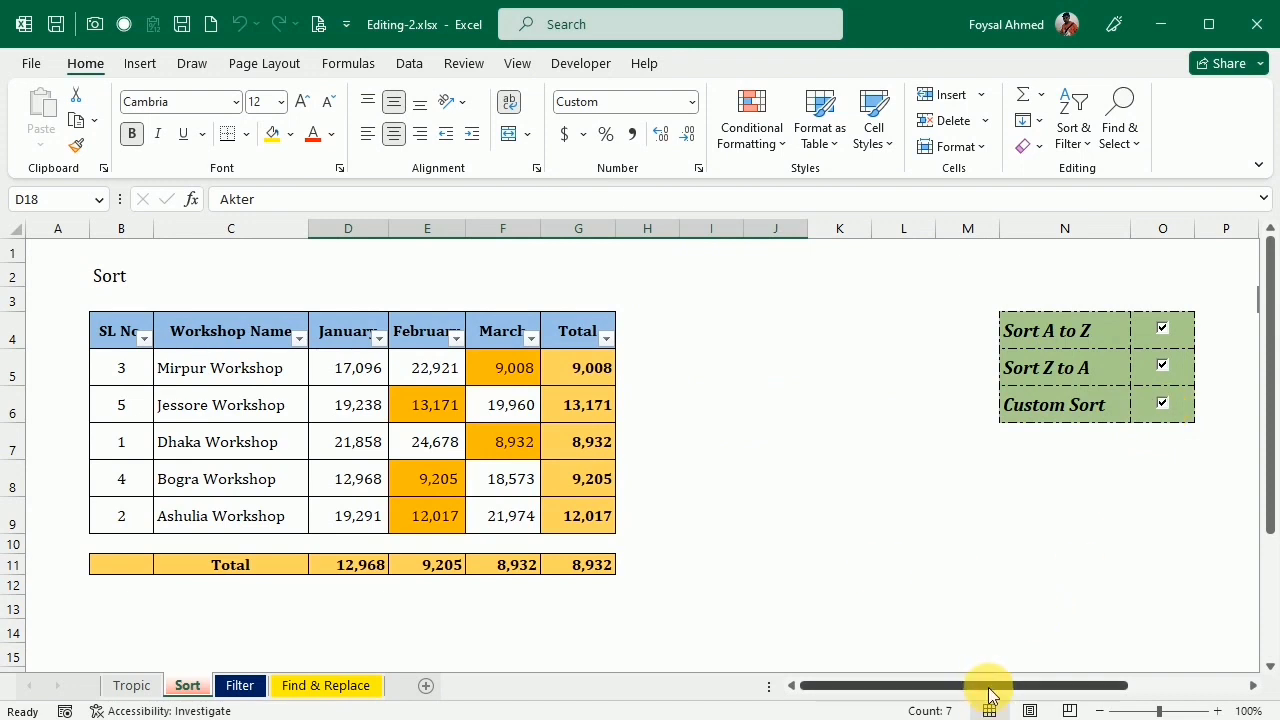
Return to the Tropic index sheet and follow its Filter entry to the Filter sheet.
{"action": "scroll", "coordinate": [1000, 600], "scroll_direction": "right", "scroll_amount": 3}
{"action": "left_click", "coordinate": [1005, 302]}
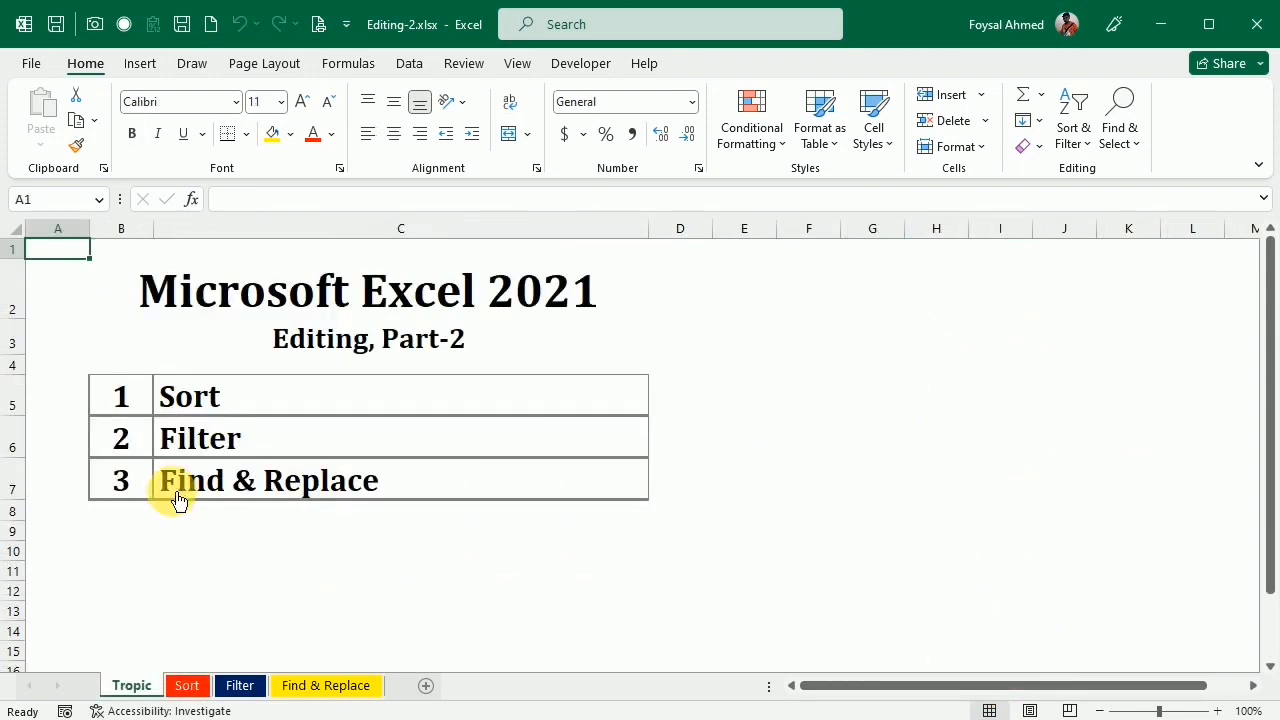
{"action": "left_click", "coordinate": [181, 438]}
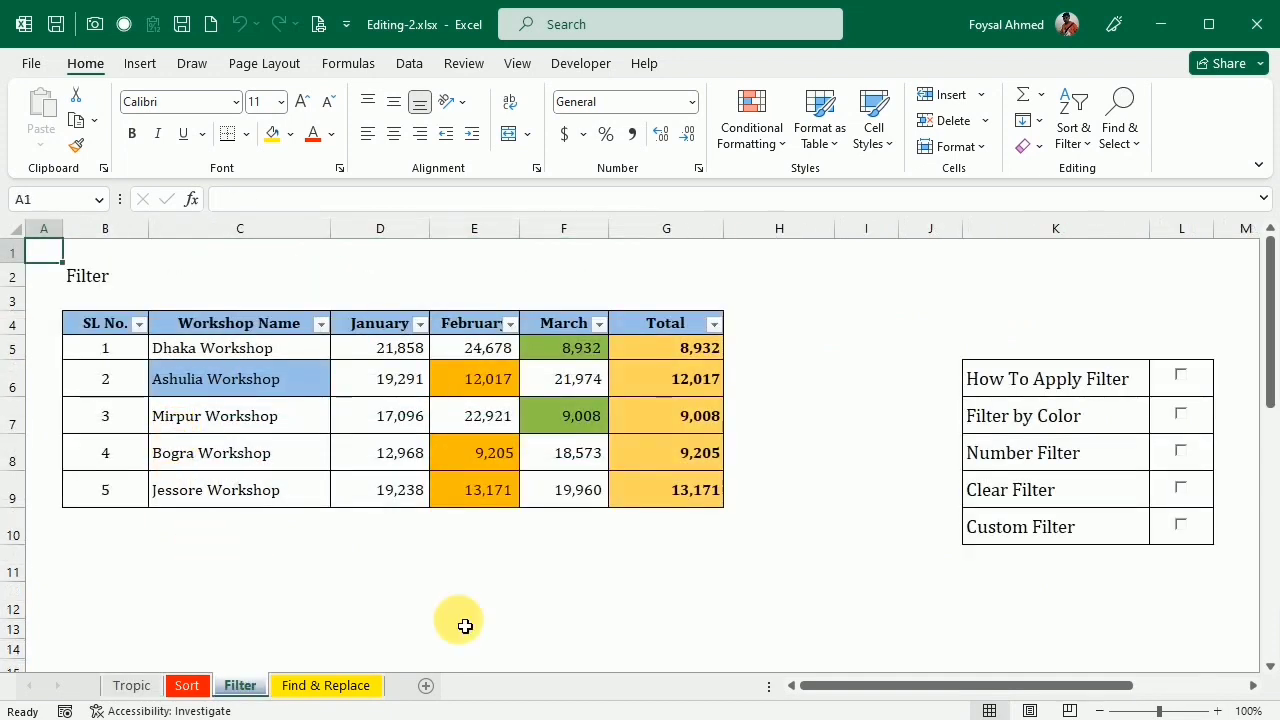
{"action": "left_click", "coordinate": [506, 627]}
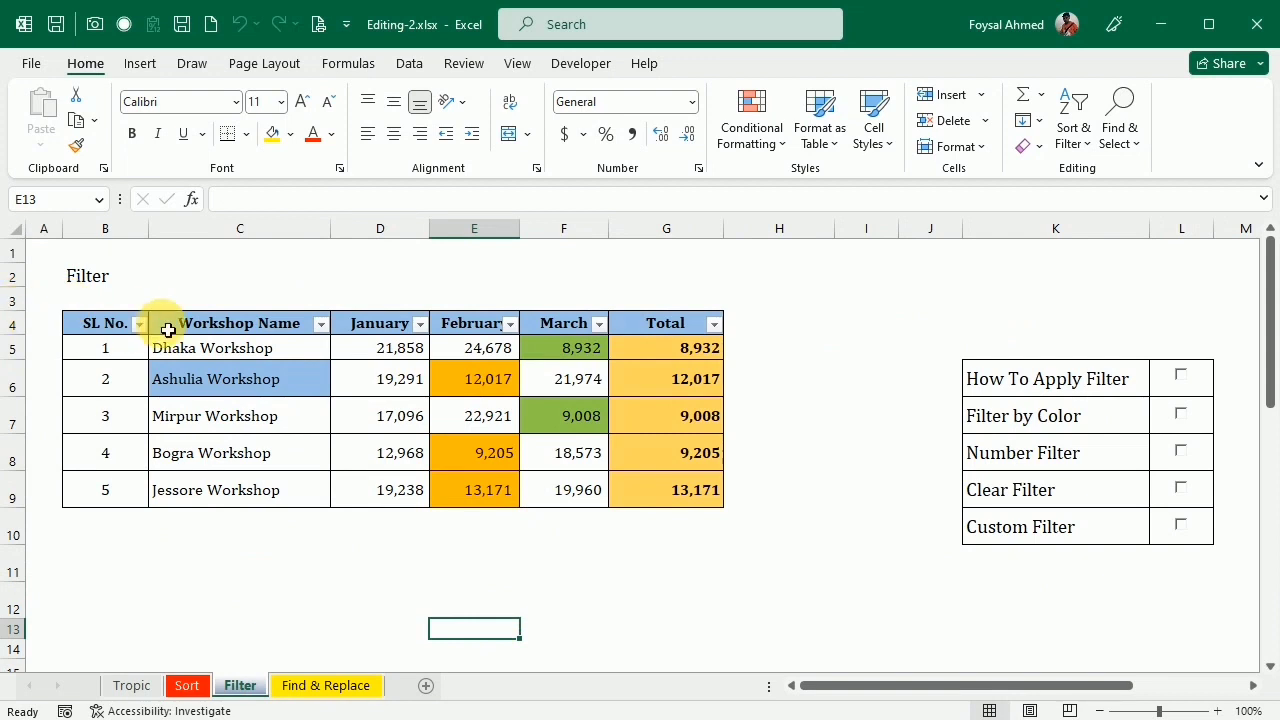
Remove filtering from the workshop table's header row B4:G4 and reapply it with the Filter command.
{"action": "left_click_drag", "start_coordinate": [123, 326], "coordinate": [668, 334]}
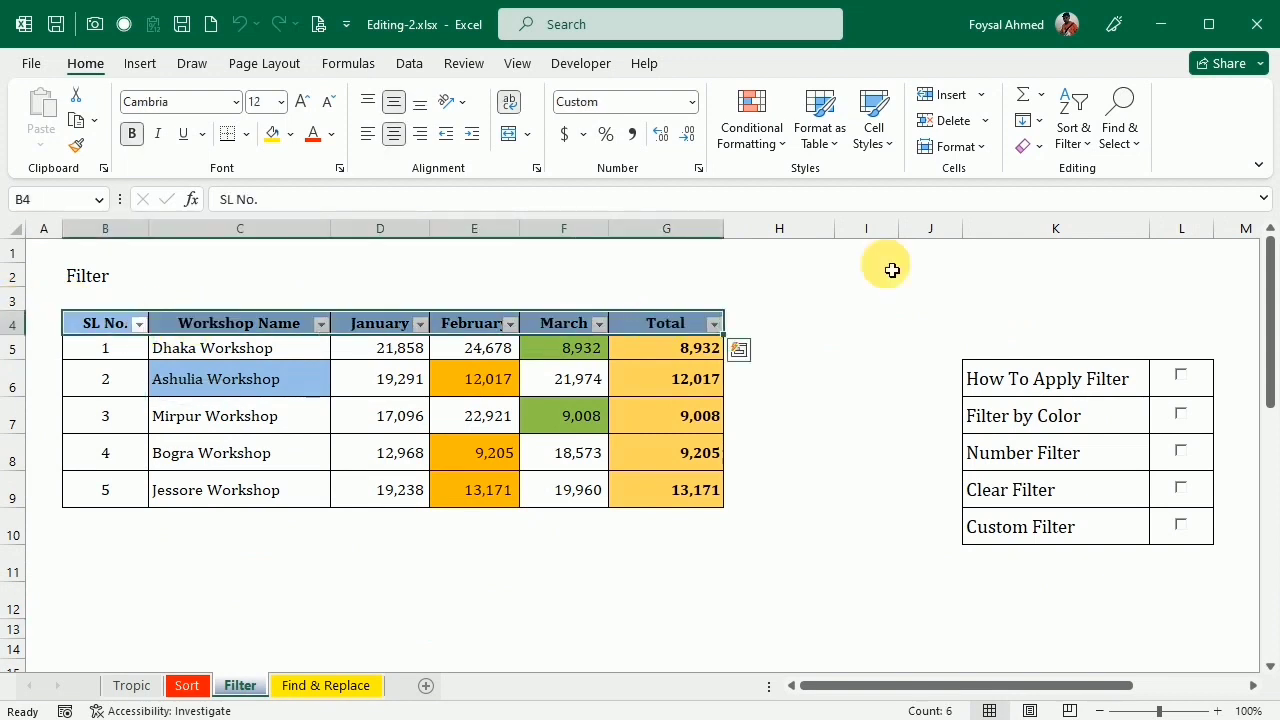
{"action": "left_click", "coordinate": [1072, 125]}
{"action": "left_click", "coordinate": [1115, 264]}
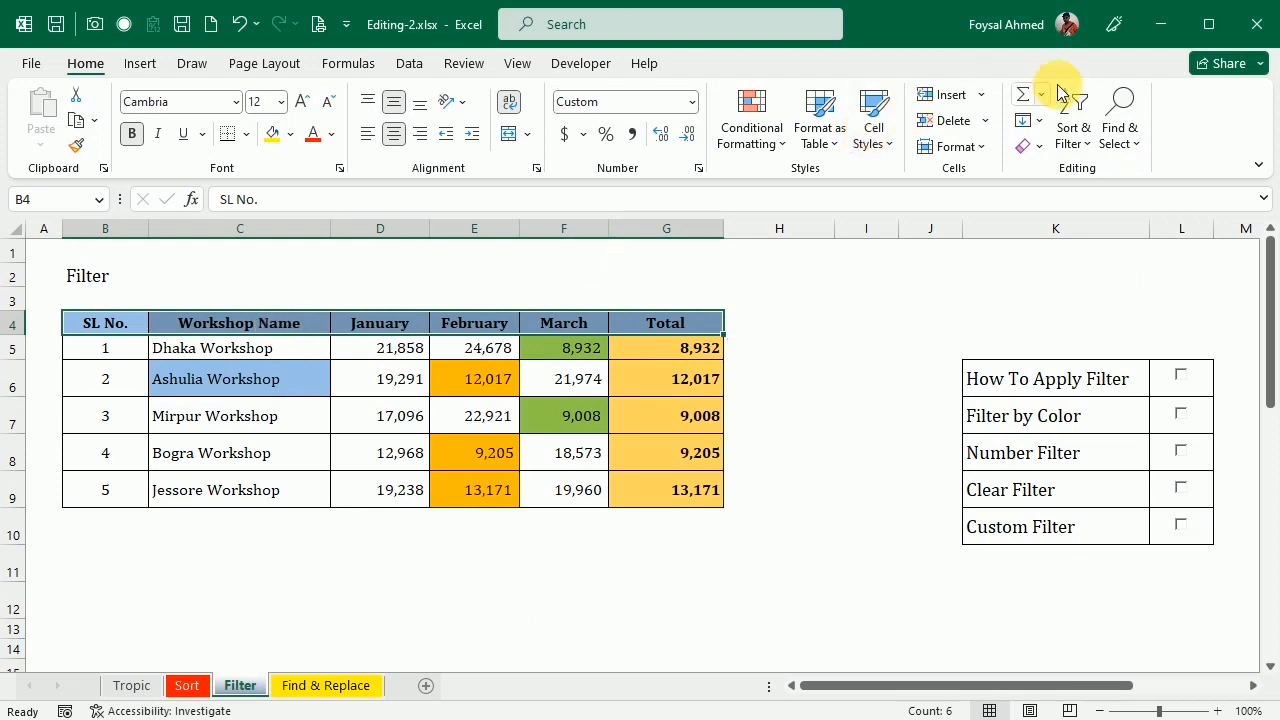
{"action": "left_click", "coordinate": [1073, 113]}
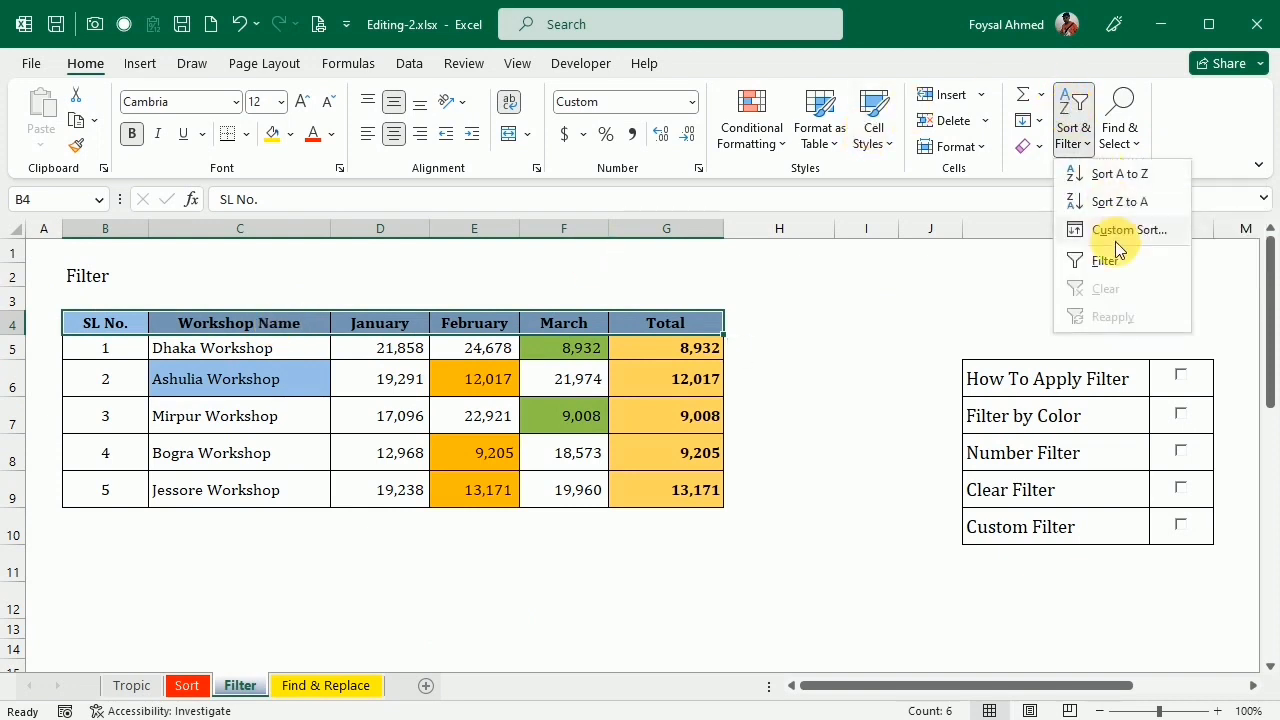
{"action": "left_click", "coordinate": [1108, 262]}
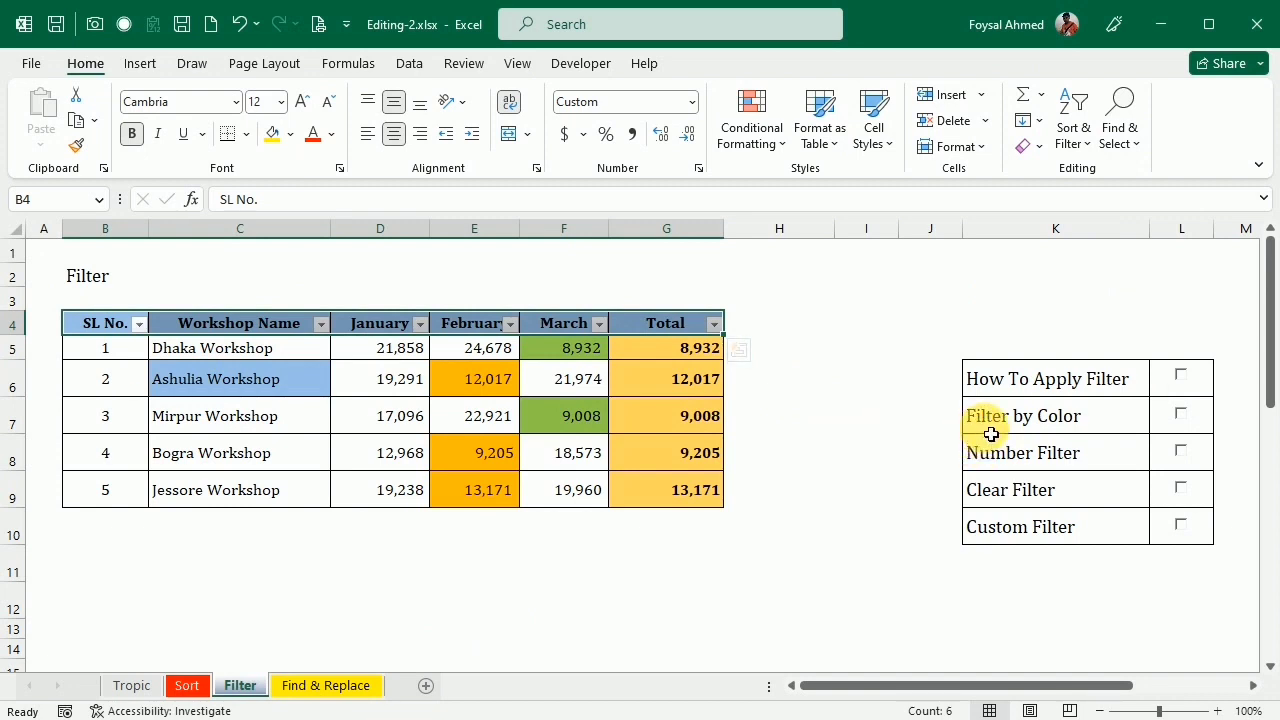
Toggle filtering off and back on for headers SL No. to Total, and tick How To Apply Filter in the topic checklist.
{"action": "key", "text": "ctrl+shift+l"}
{"action": "left_click", "coordinate": [796, 372]}
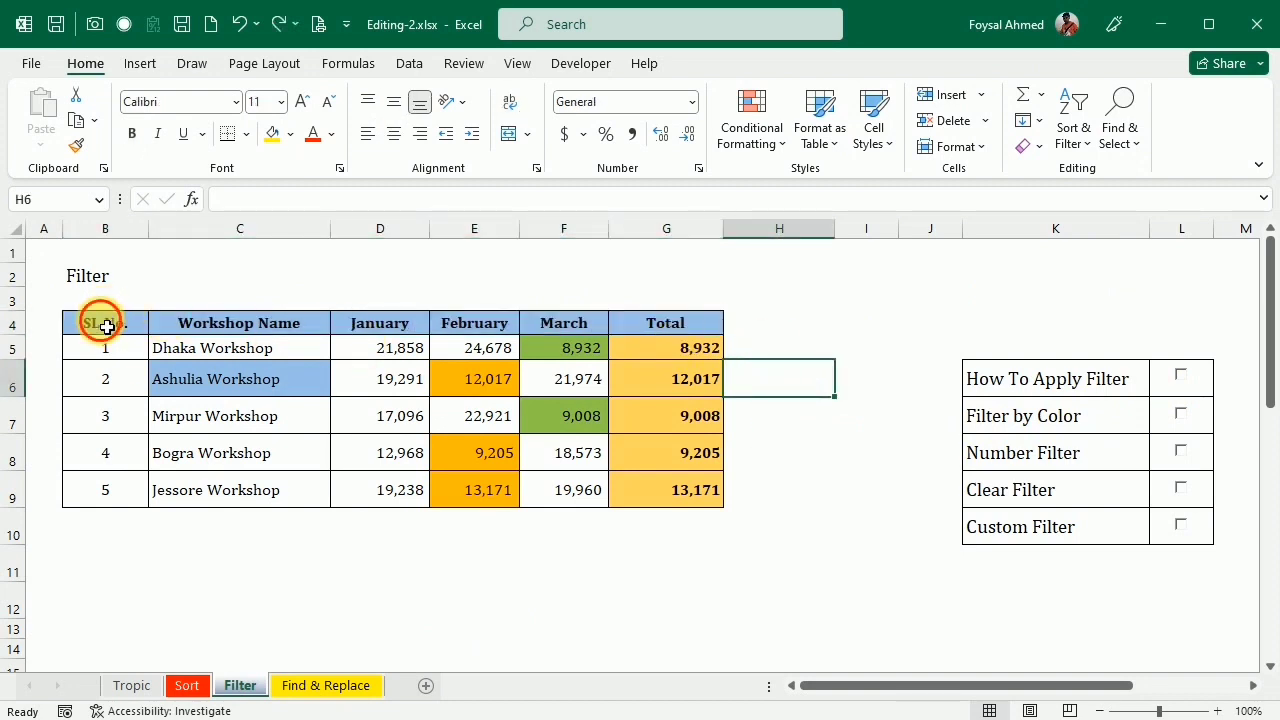
{"action": "left_click_drag", "start_coordinate": [100, 323], "coordinate": [683, 333]}
{"action": "key", "text": "ctrl+shift+l"}
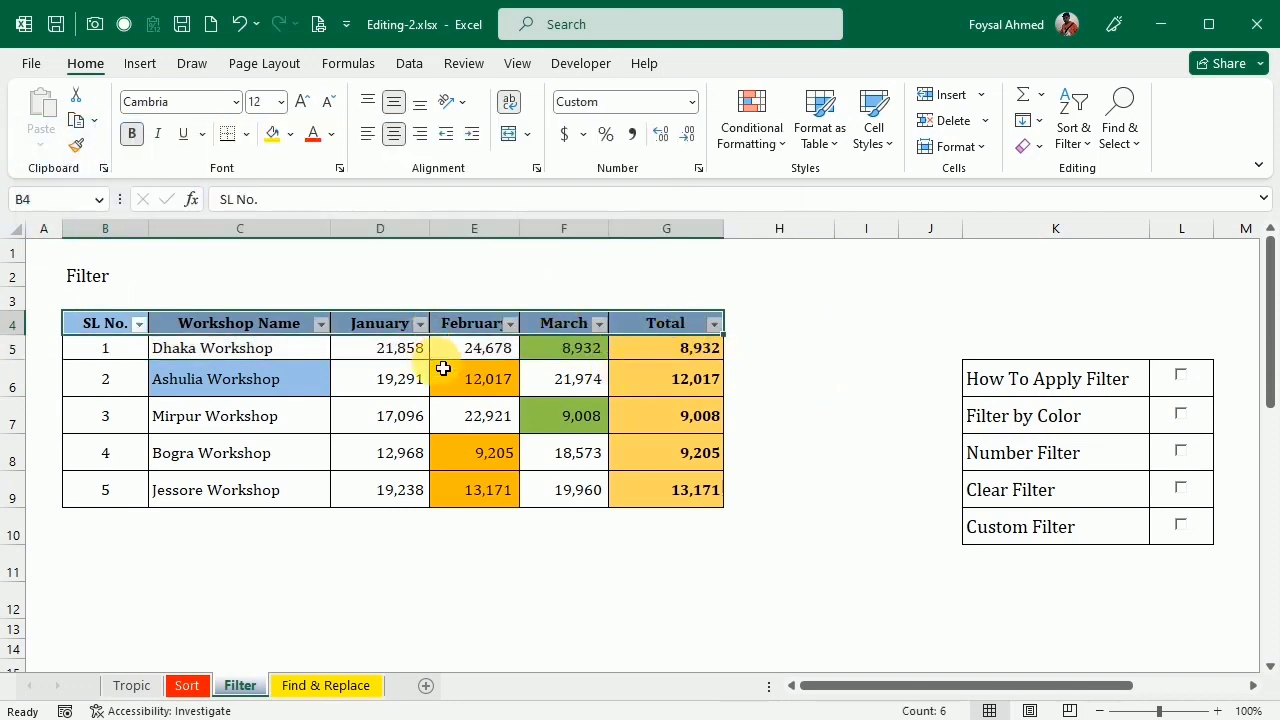
{"action": "left_click", "coordinate": [449, 417]}
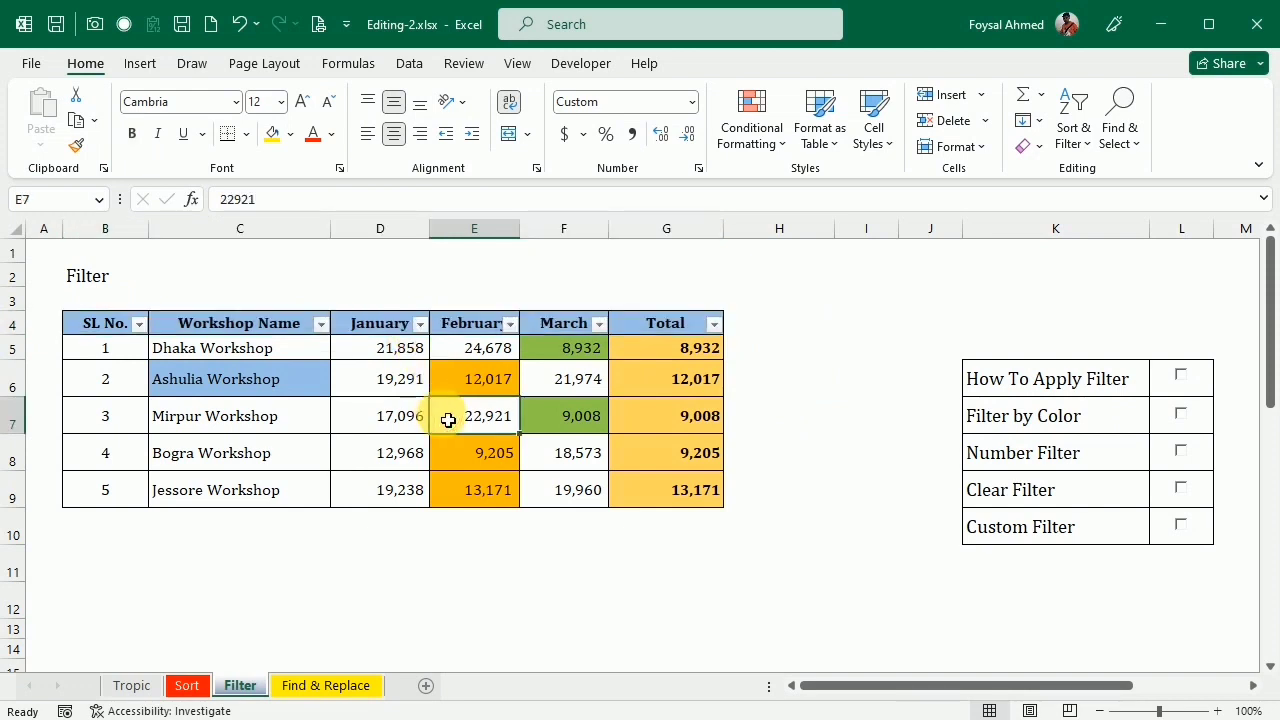
{"action": "left_click", "coordinate": [1182, 375]}
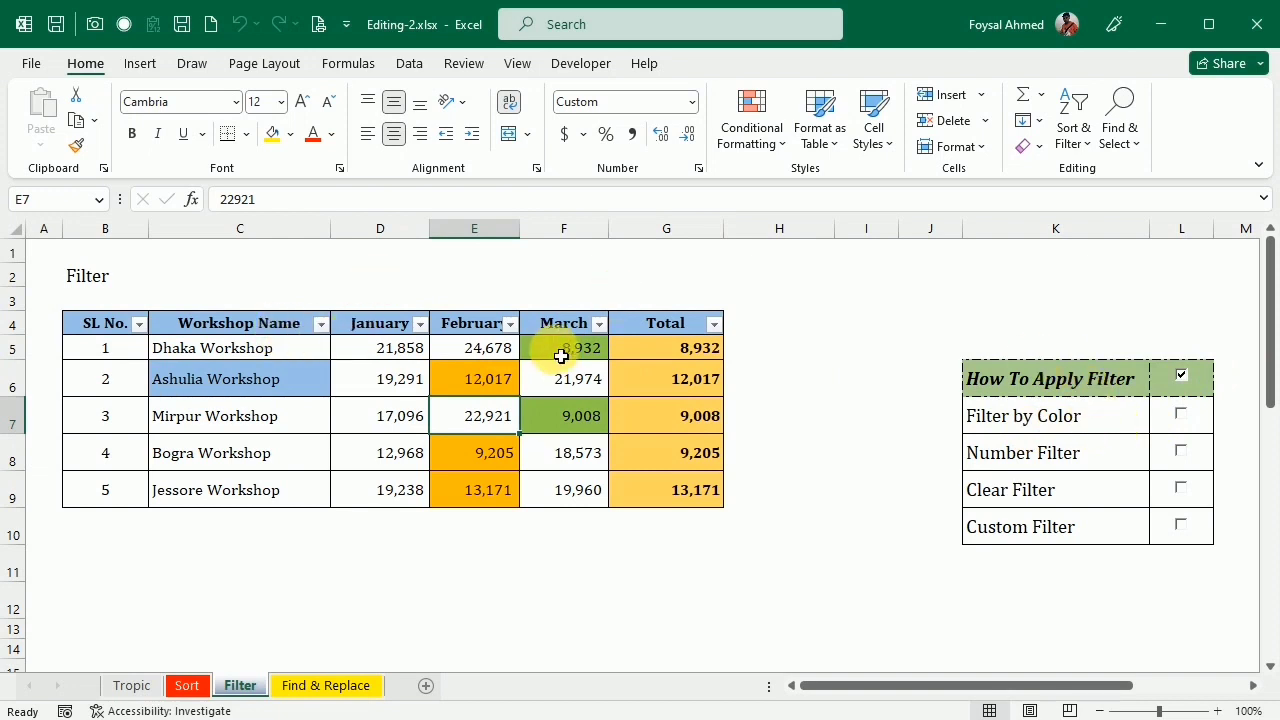
Filter the workshop table's February column by the orange cell color.
{"action": "left_click", "coordinate": [510, 325]}
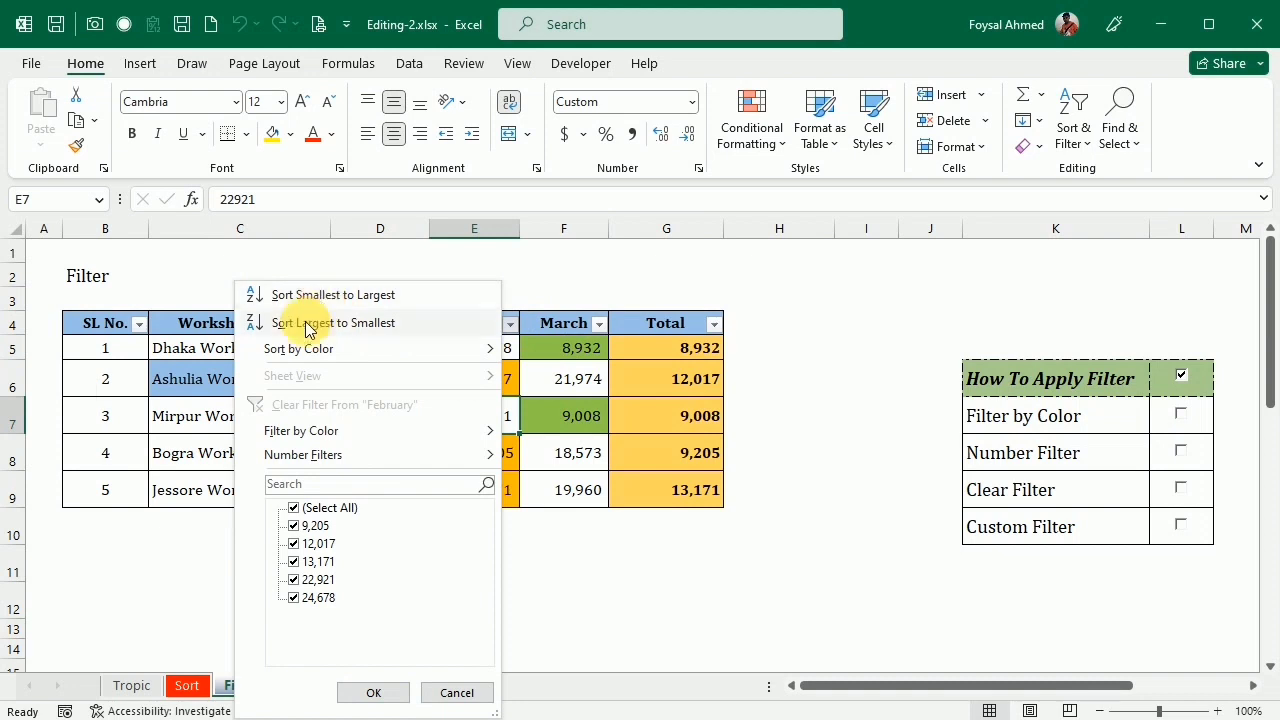
{"action": "mouse_move", "coordinate": [295, 360]}
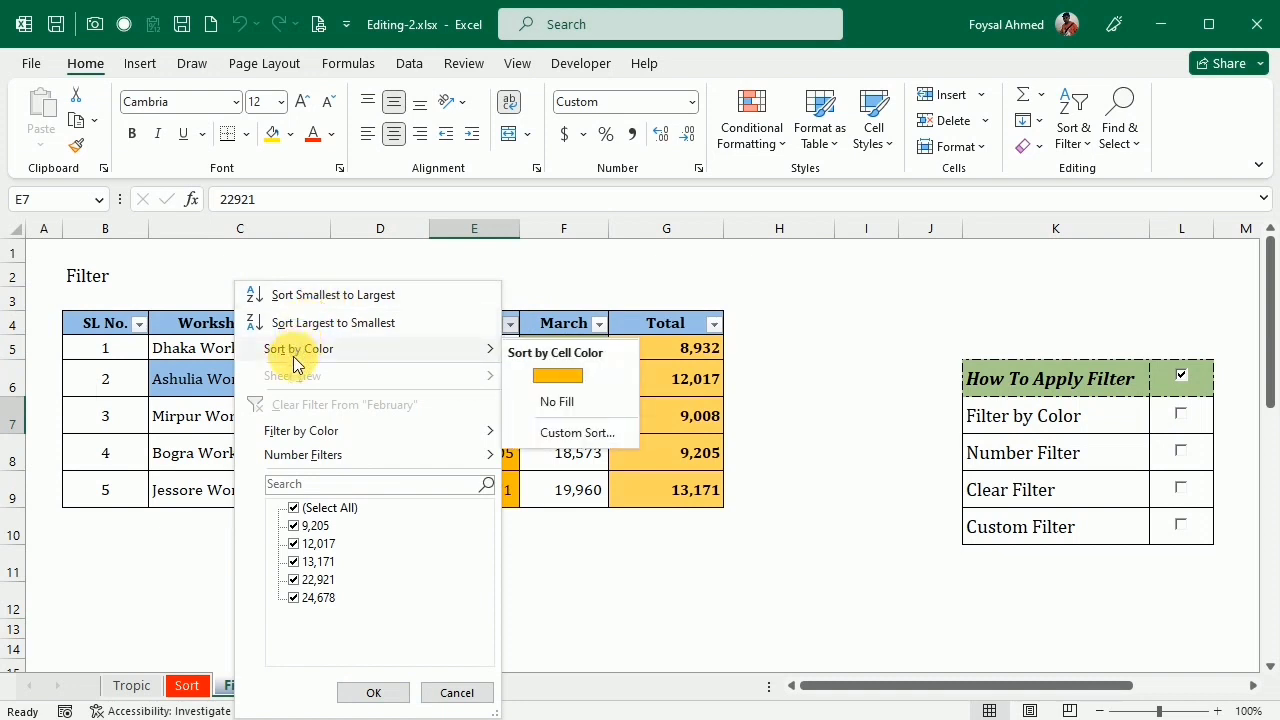
{"action": "mouse_move", "coordinate": [272, 430]}
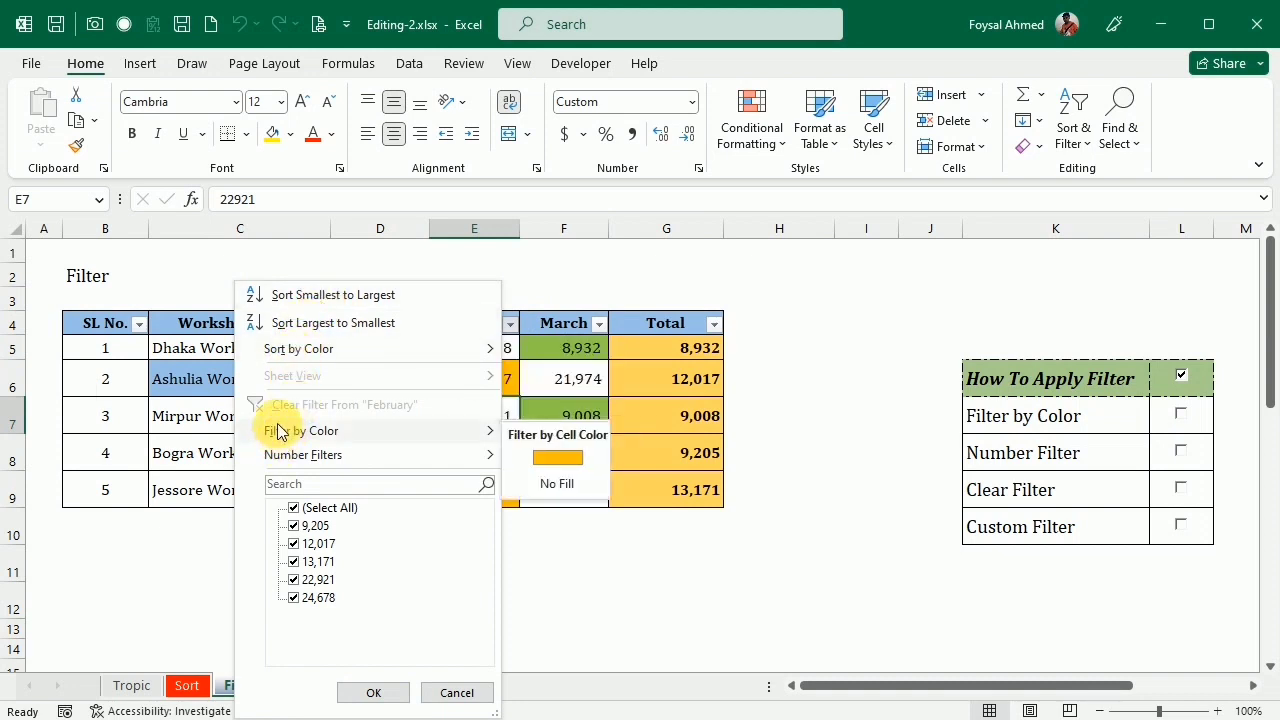
{"action": "left_click", "coordinate": [553, 460]}
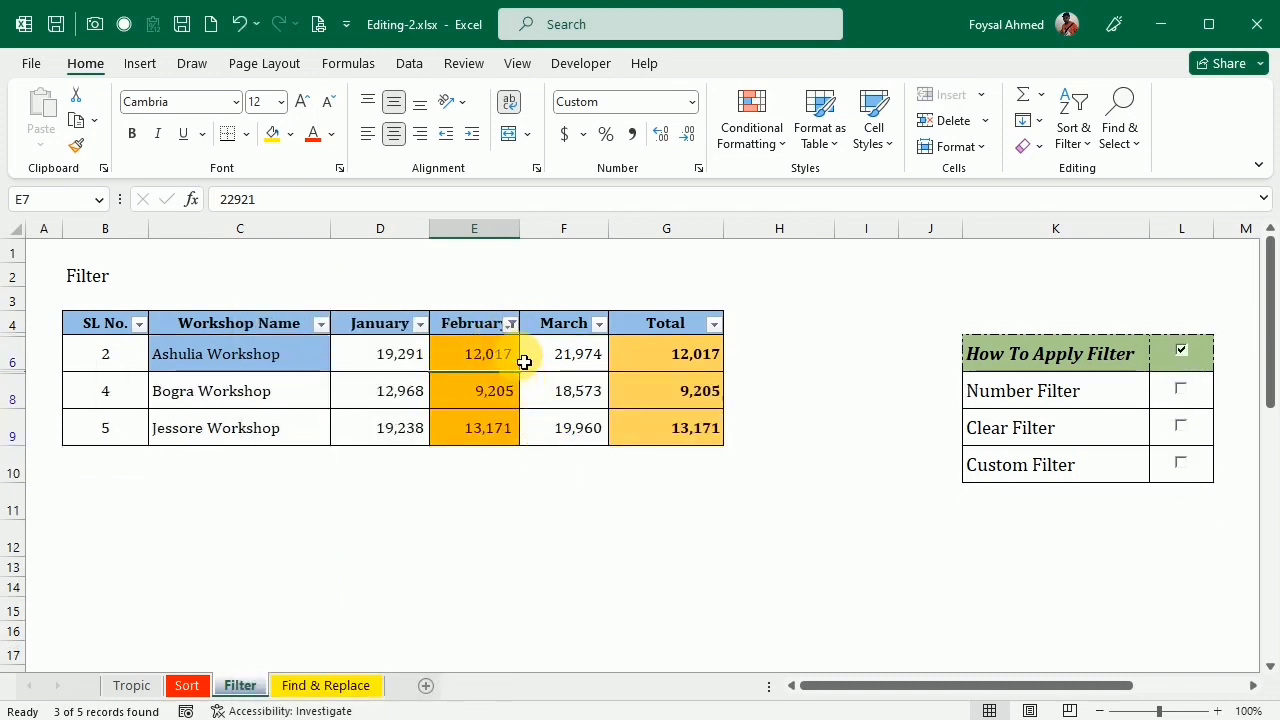
Filter the February column by No Fill, and clear the filter from February.
{"action": "left_click", "coordinate": [510, 323]}
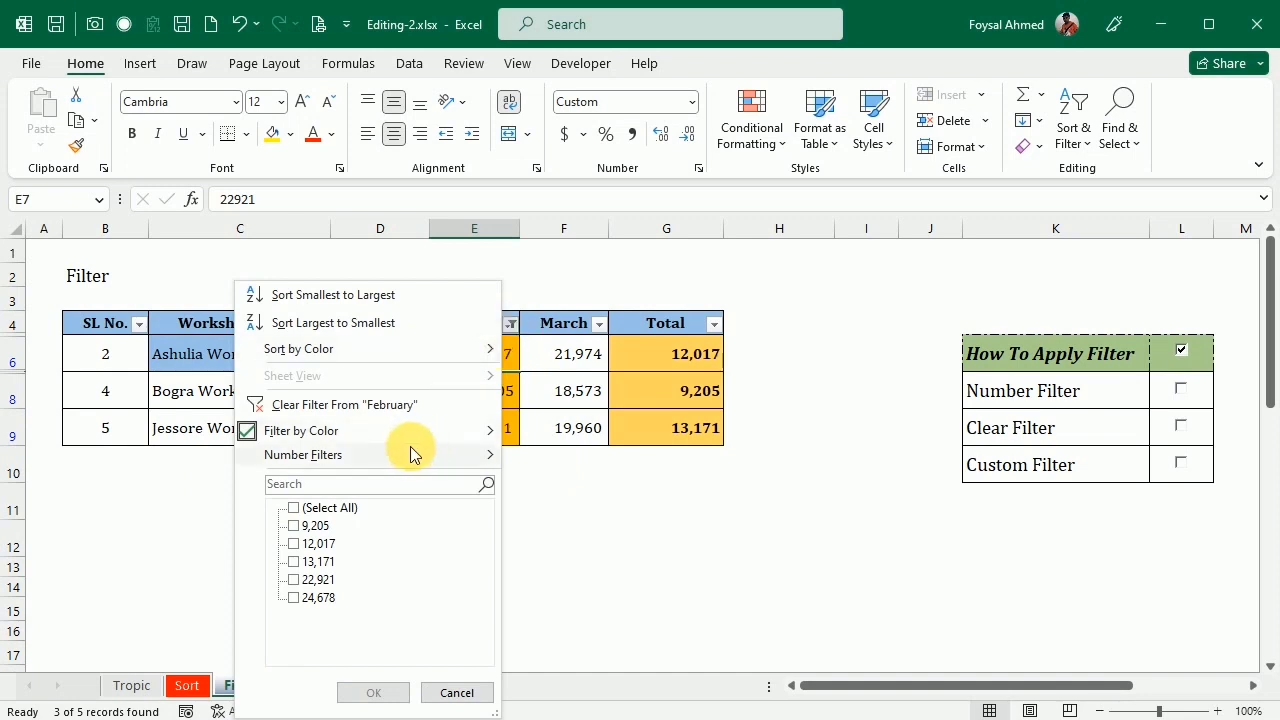
{"action": "mouse_move", "coordinate": [436, 430]}
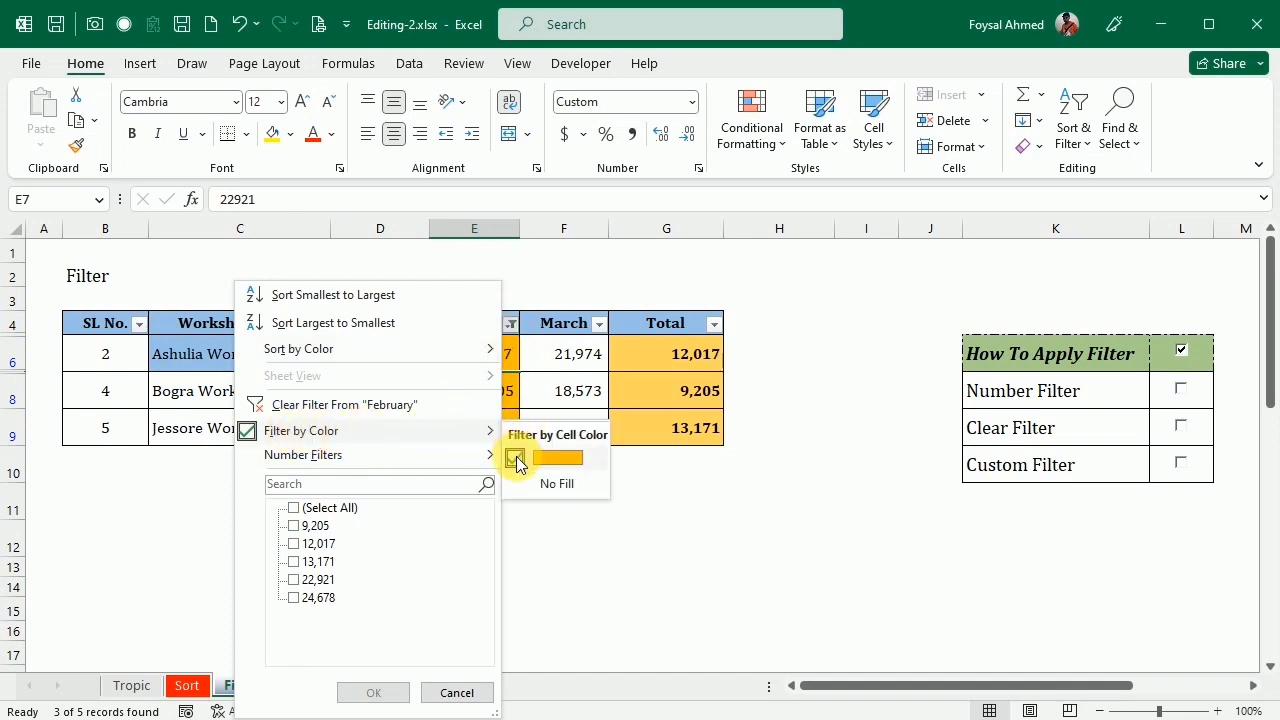
{"action": "left_click", "coordinate": [538, 484]}
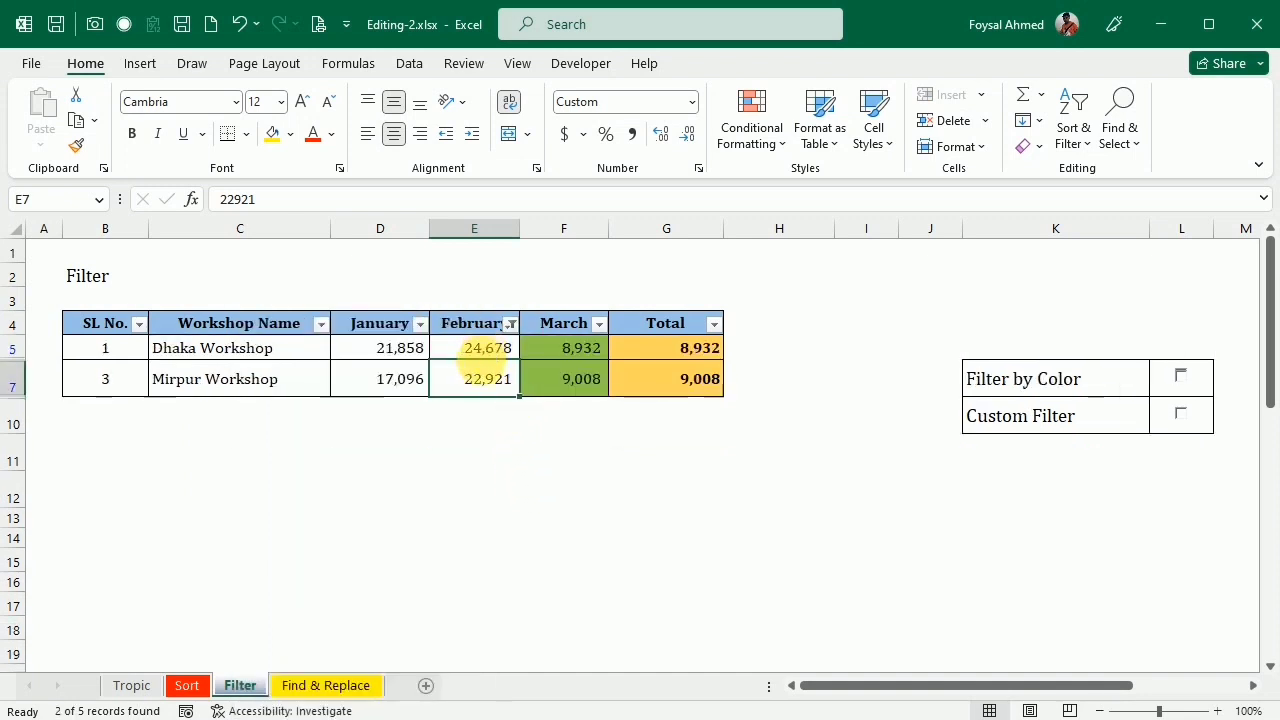
{"action": "left_click", "coordinate": [510, 323]}
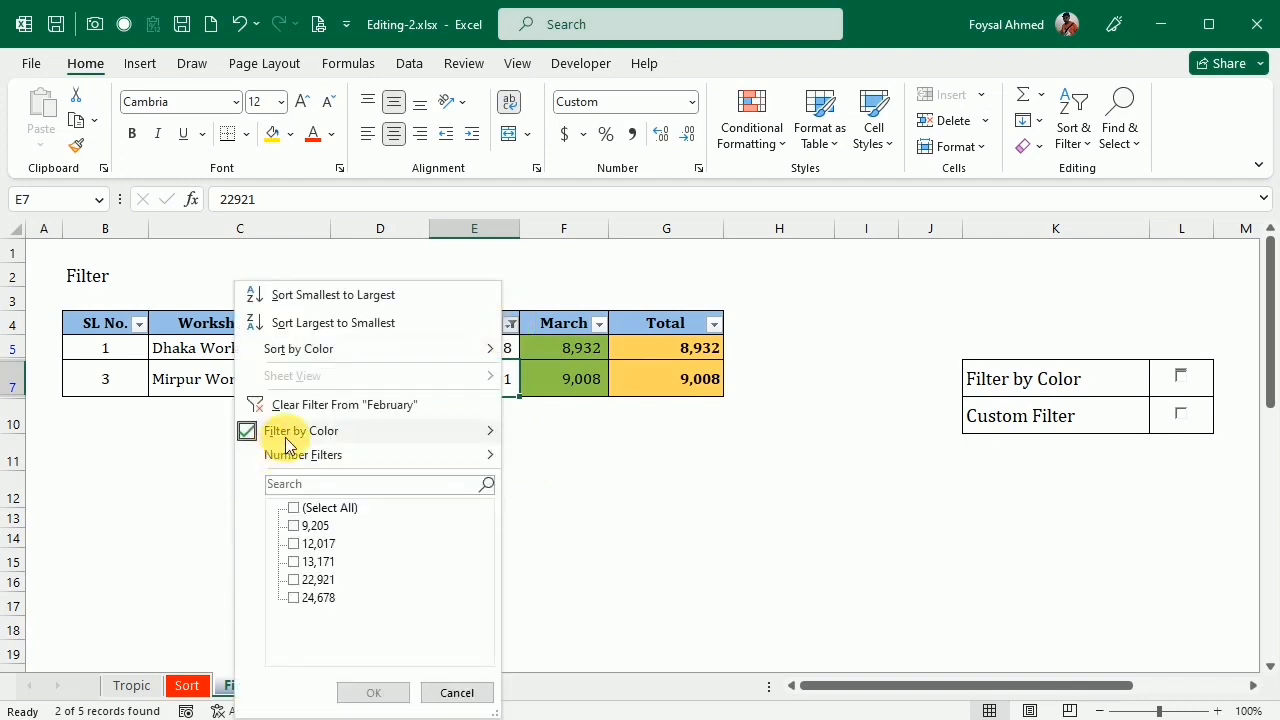
{"action": "mouse_move", "coordinate": [285, 431]}
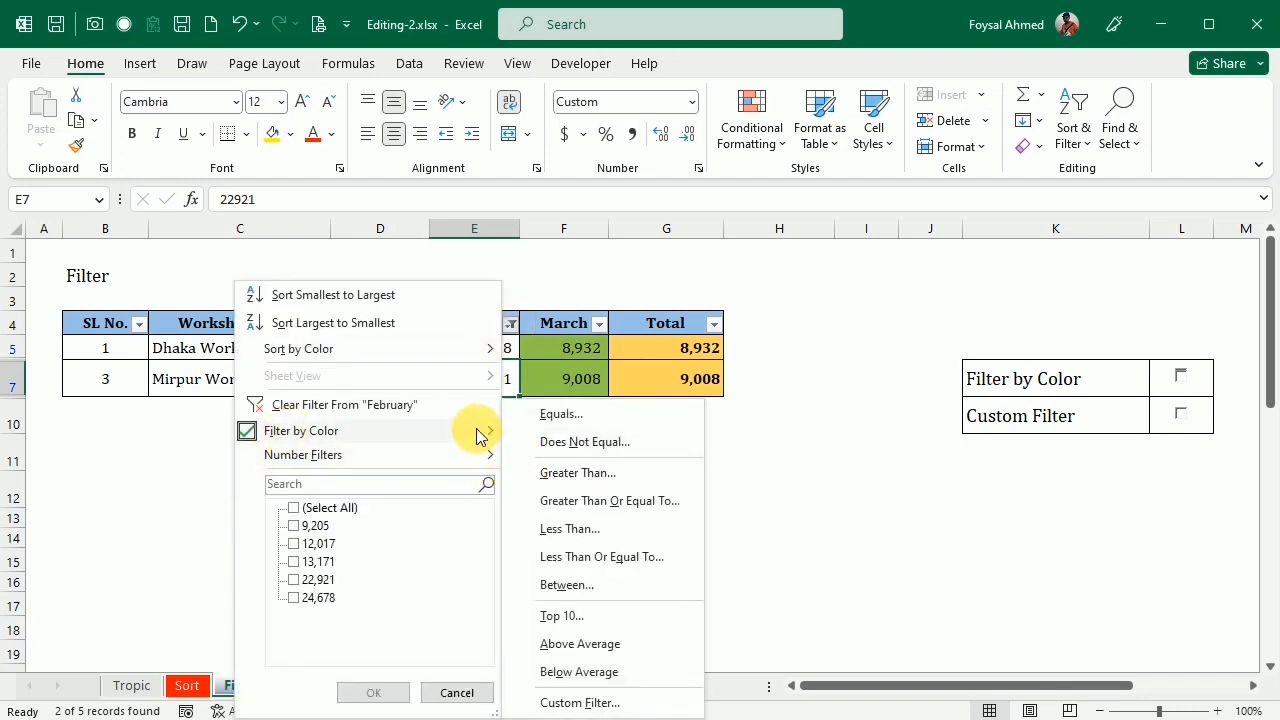
{"action": "left_click", "coordinate": [336, 405]}
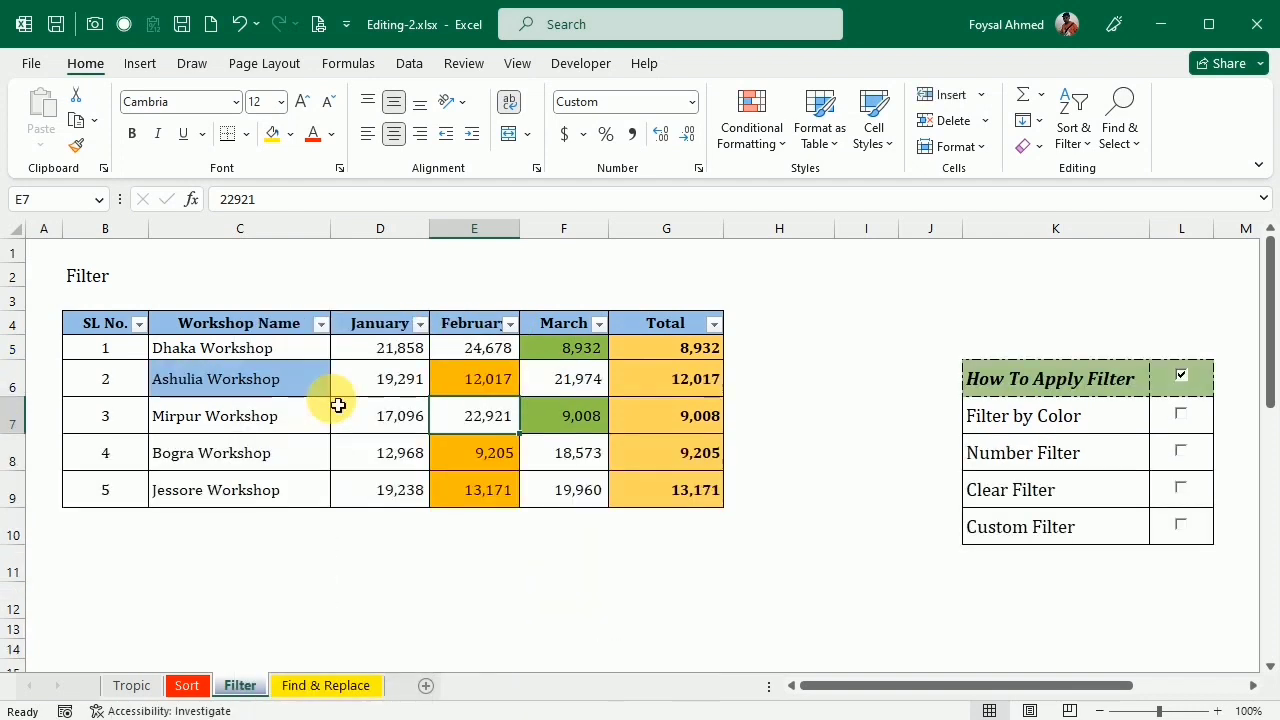
Filter the March column by the green cell color, and clear the filter from March.
{"action": "left_click", "coordinate": [610, 327]}
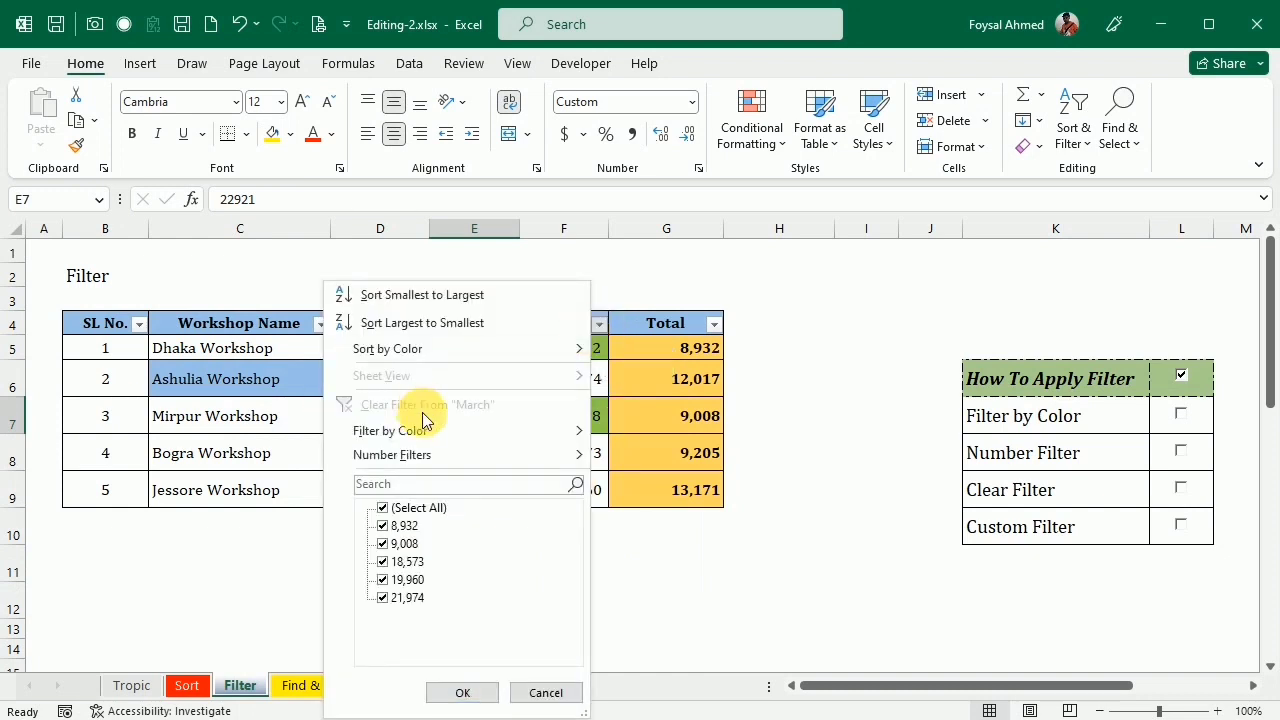
{"action": "mouse_move", "coordinate": [418, 430]}
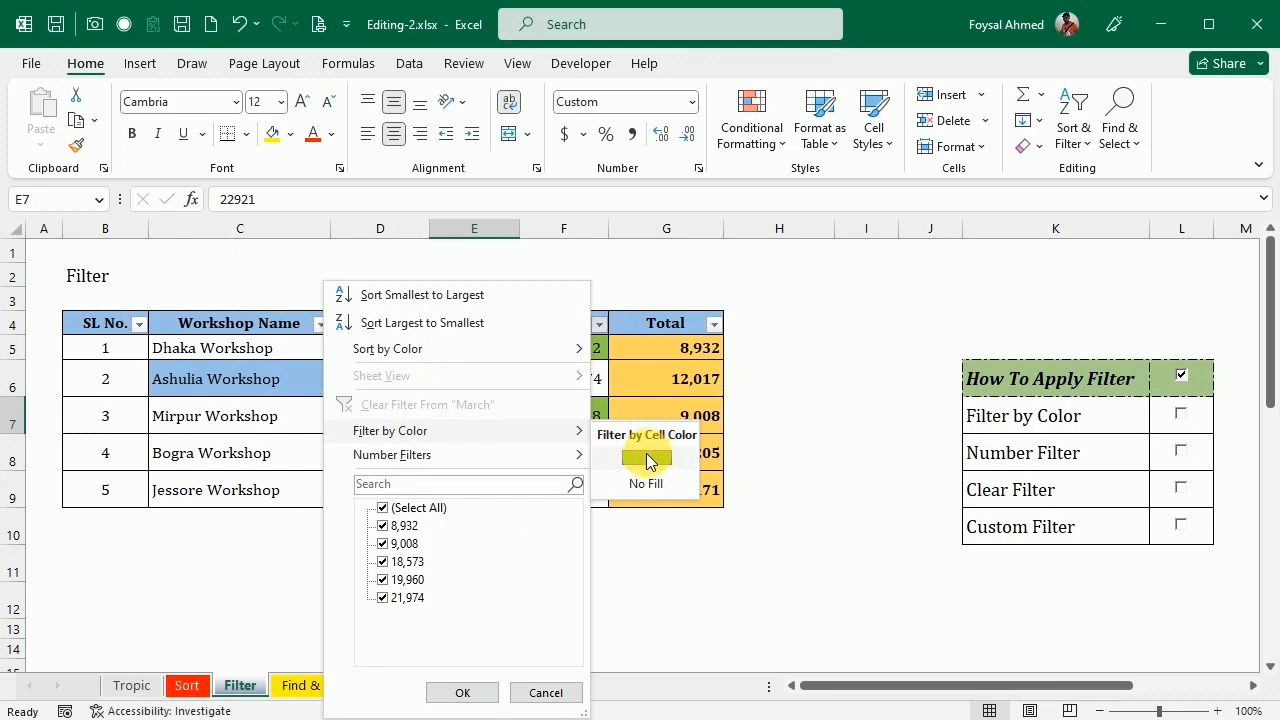
{"action": "left_click", "coordinate": [647, 458]}
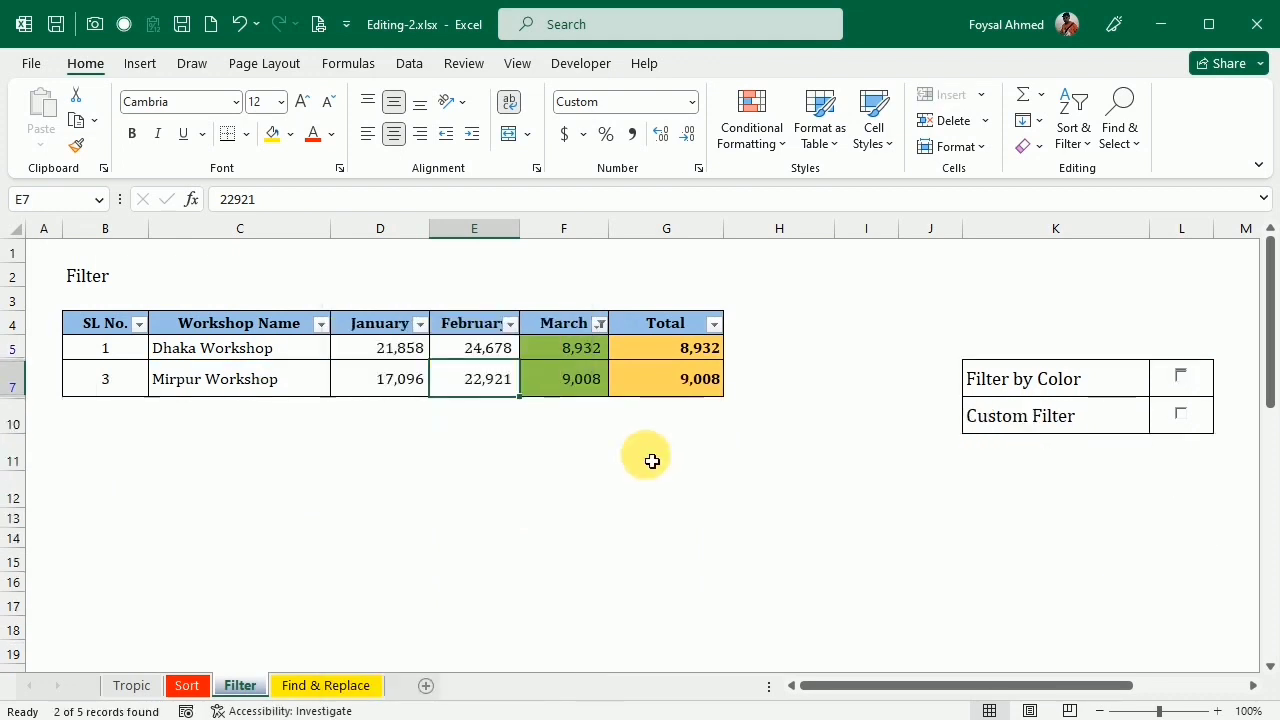
{"action": "left_click", "coordinate": [599, 324]}
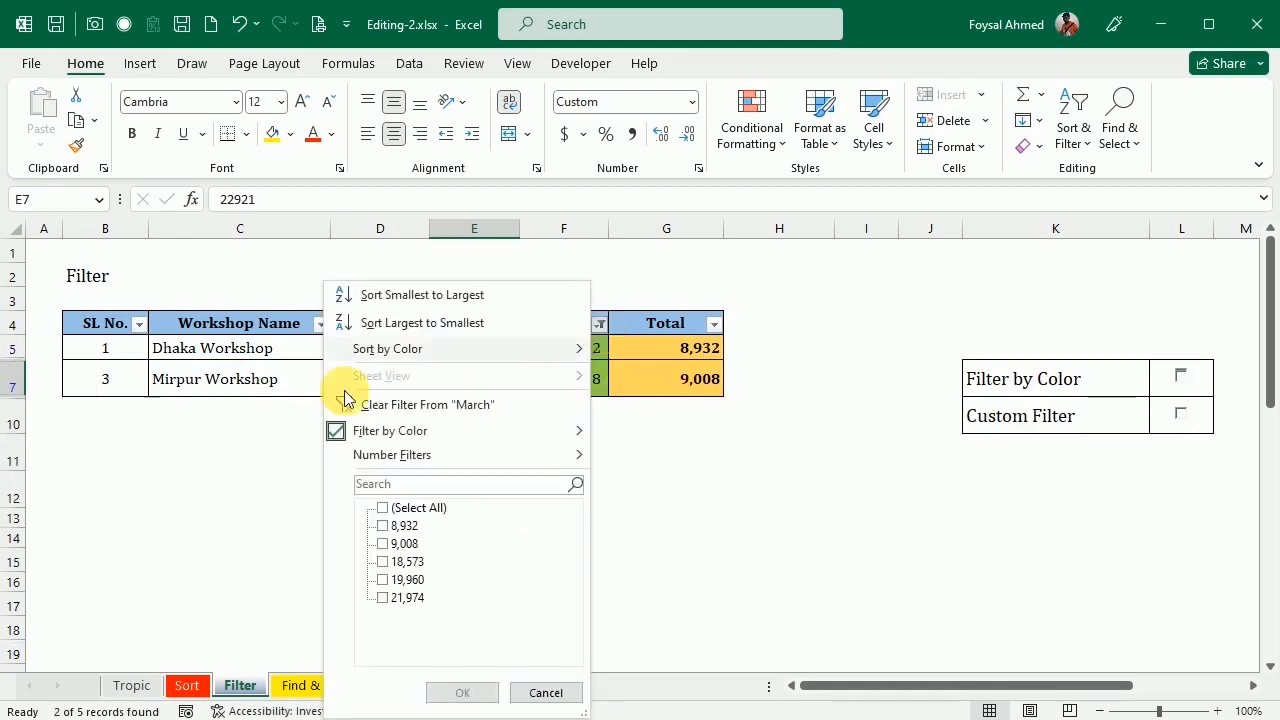
{"action": "left_click", "coordinate": [389, 405]}
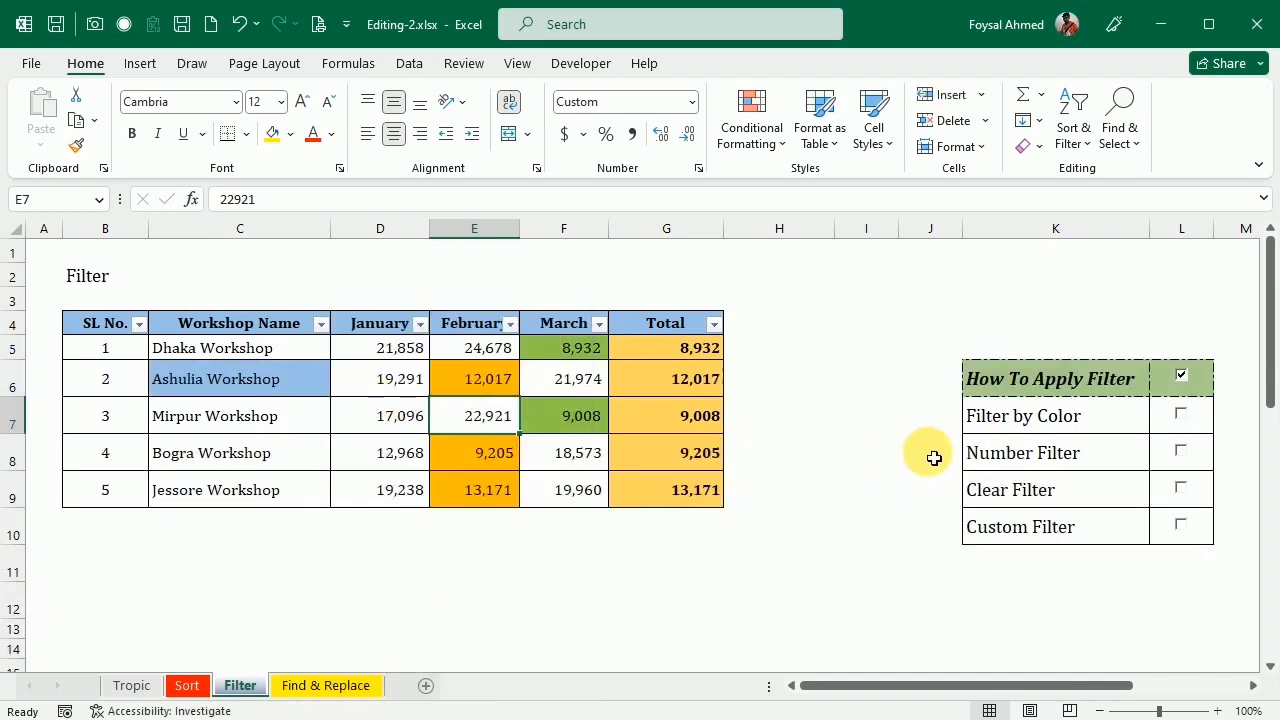
Apply a Greater Than 10000 number filter to February, select the filtered February values, and clear the filter.
{"action": "left_click", "coordinate": [510, 323]}
{"action": "mouse_move", "coordinate": [401, 452]}
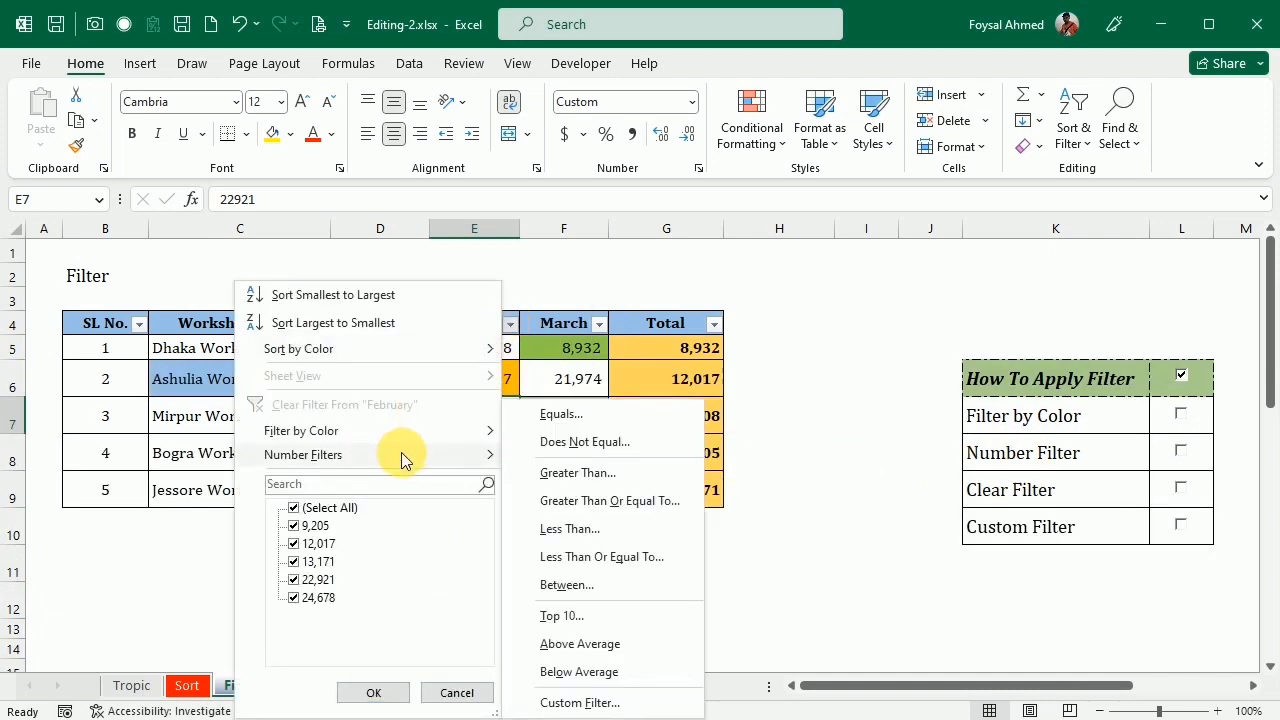
{"action": "scroll", "coordinate": [401, 450], "scroll_direction": "down", "scroll_amount": 1}
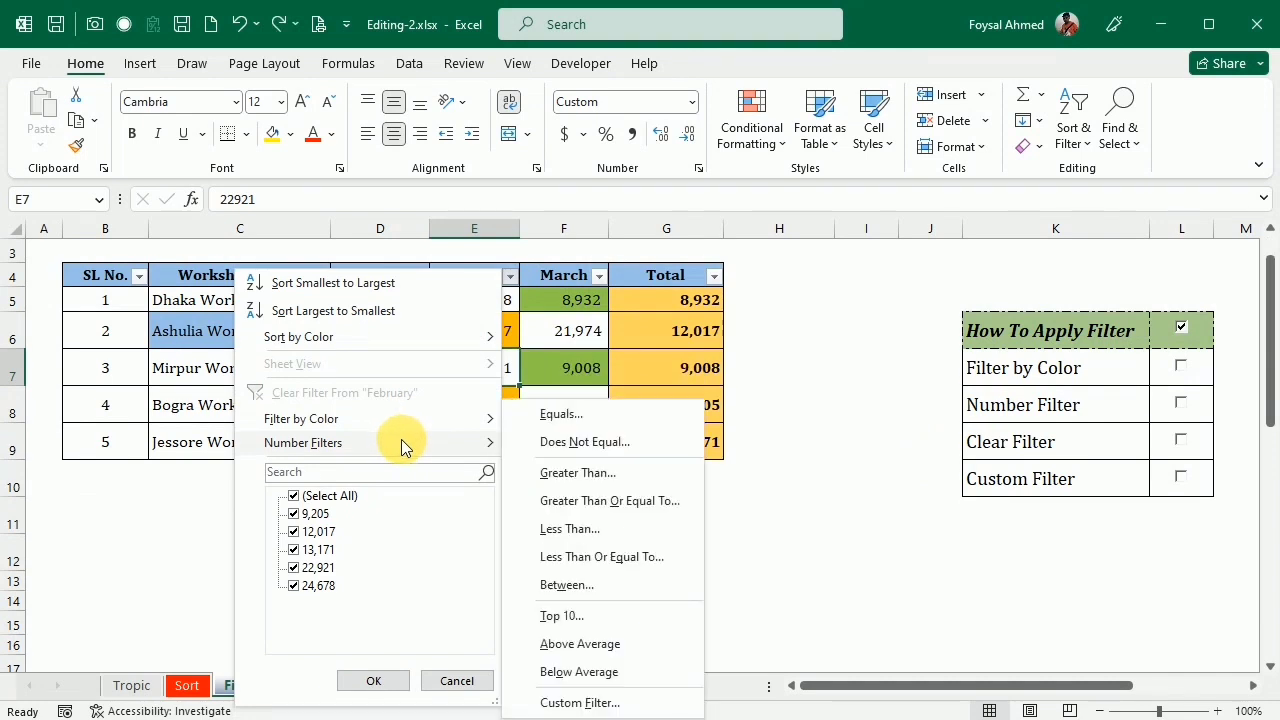
{"action": "left_click", "coordinate": [570, 472]}
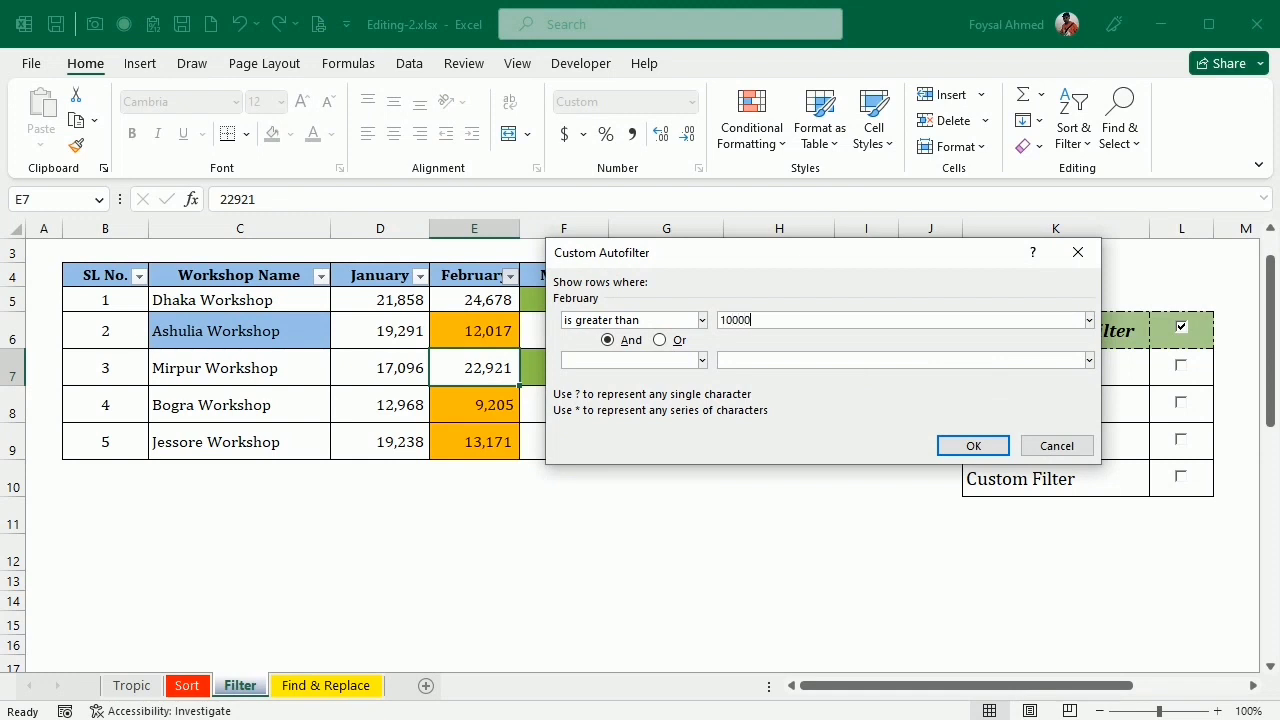
{"action": "left_click", "coordinate": [975, 444]}
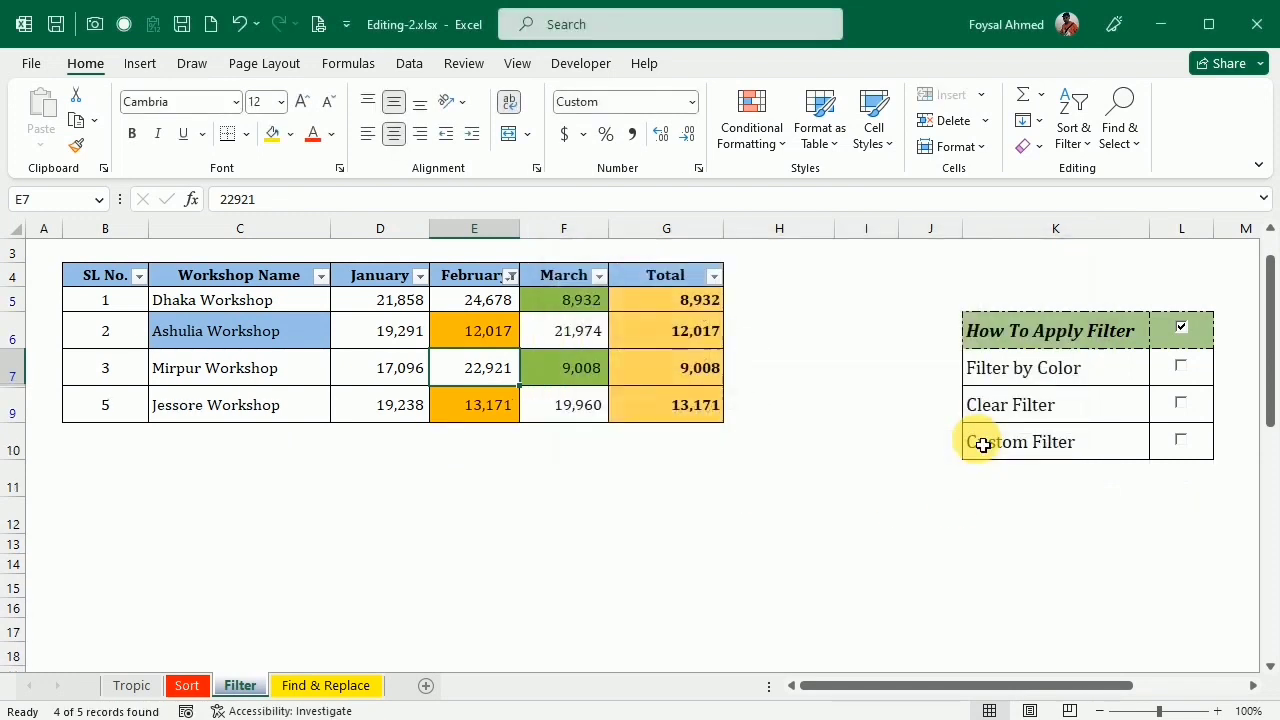
{"action": "left_click_drag", "start_coordinate": [474, 301], "coordinate": [491, 400]}
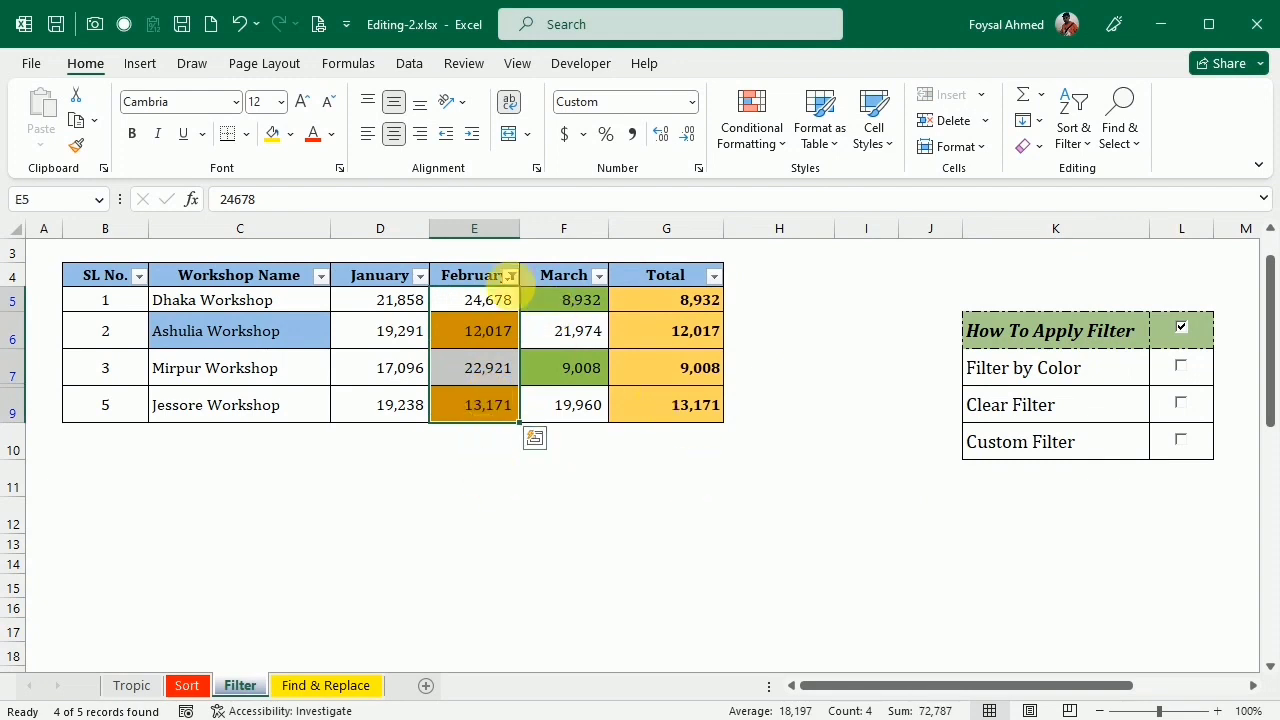
{"action": "left_click", "coordinate": [511, 275]}
{"action": "left_click", "coordinate": [337, 394]}
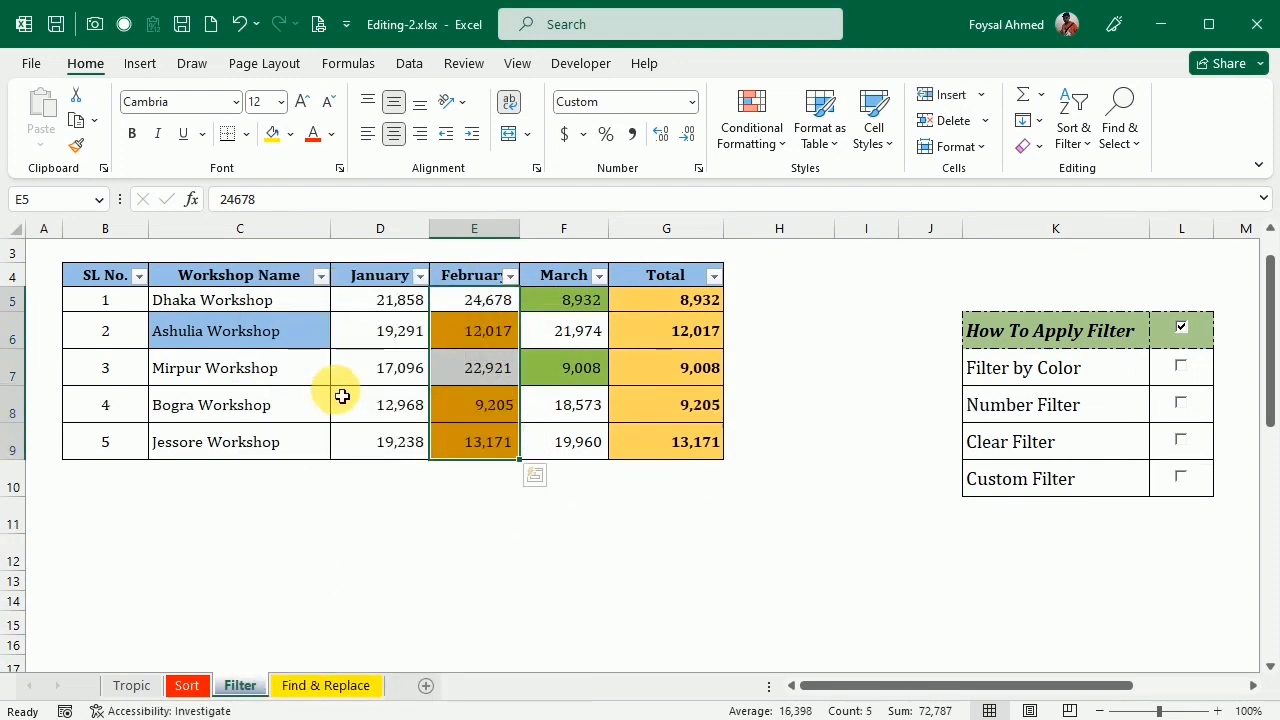
Apply a Less Than Or Equal To 13000 number filter to February, select the filtered values, and clear the filter.
{"action": "left_click", "coordinate": [509, 276]}
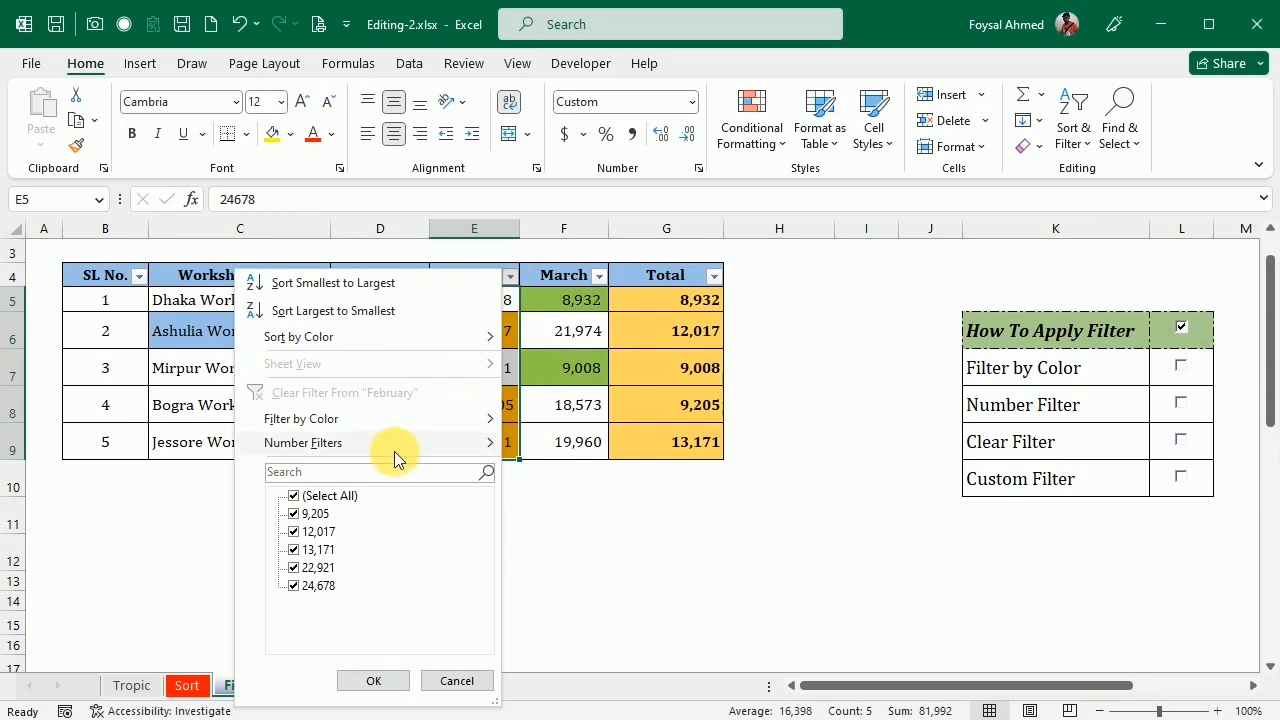
{"action": "mouse_move", "coordinate": [393, 450]}
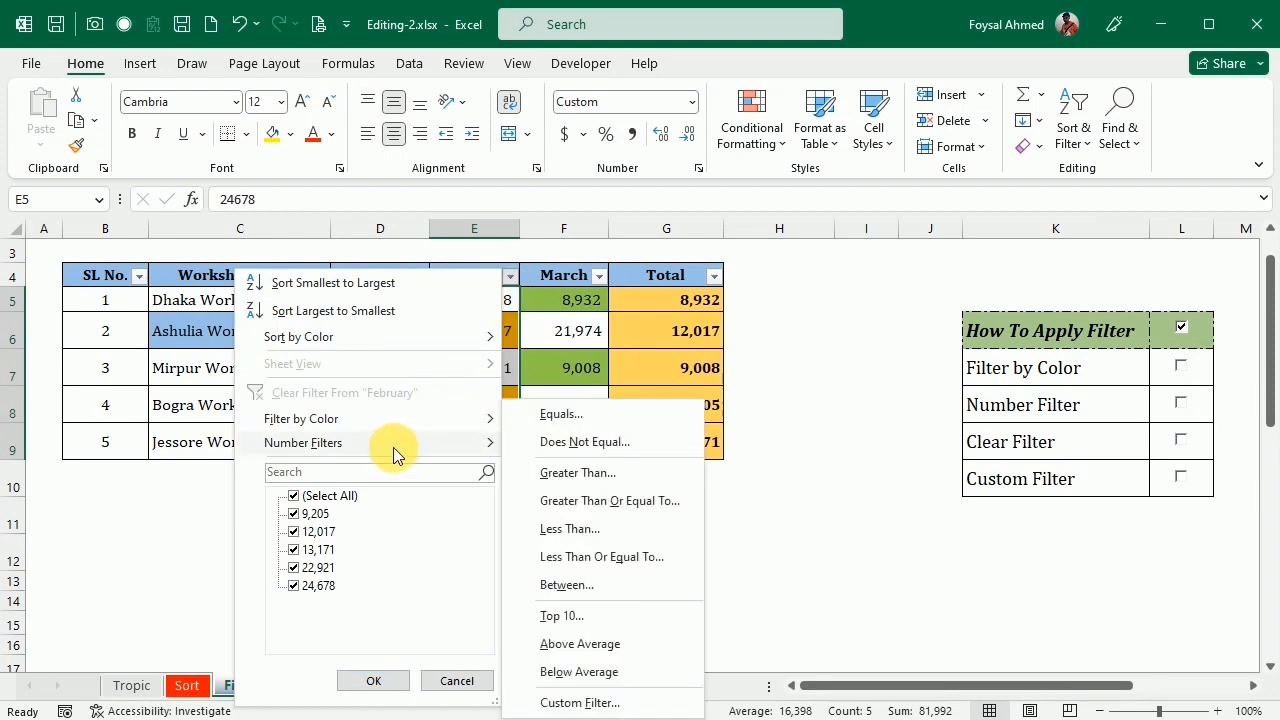
{"action": "left_click", "coordinate": [624, 557]}
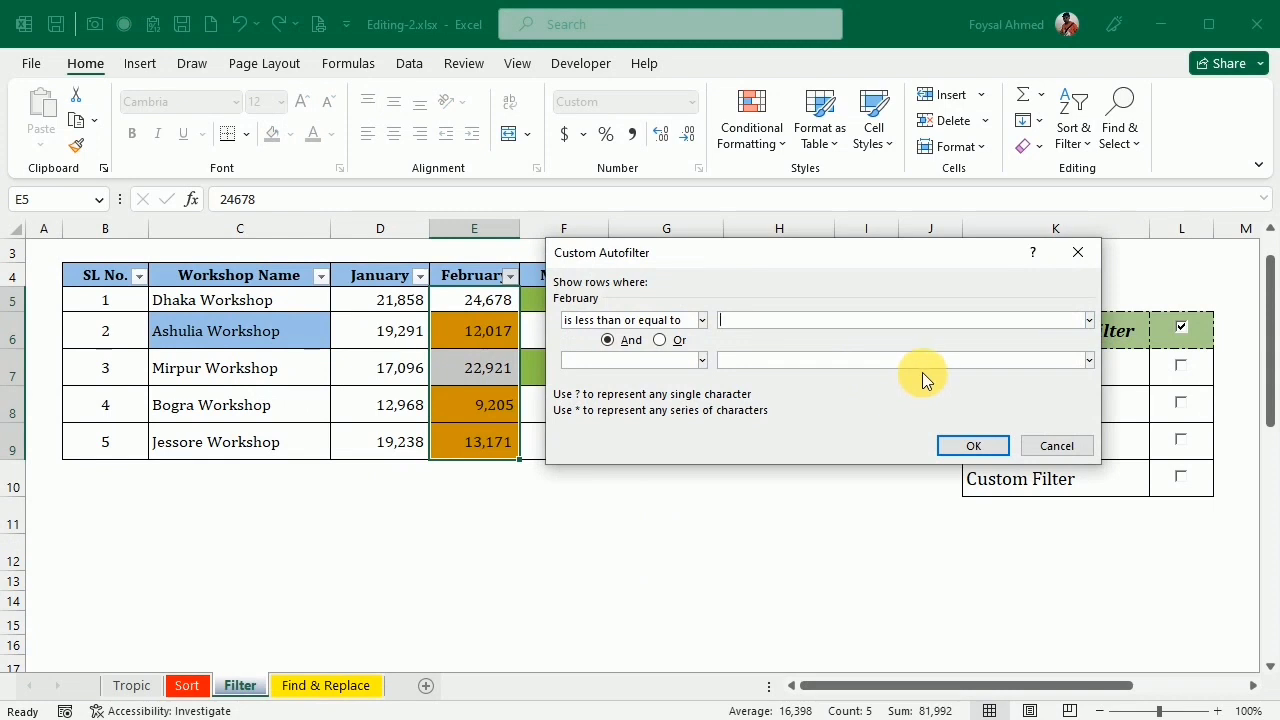
{"action": "type", "text": "13000"}
{"action": "left_click", "coordinate": [973, 447]}
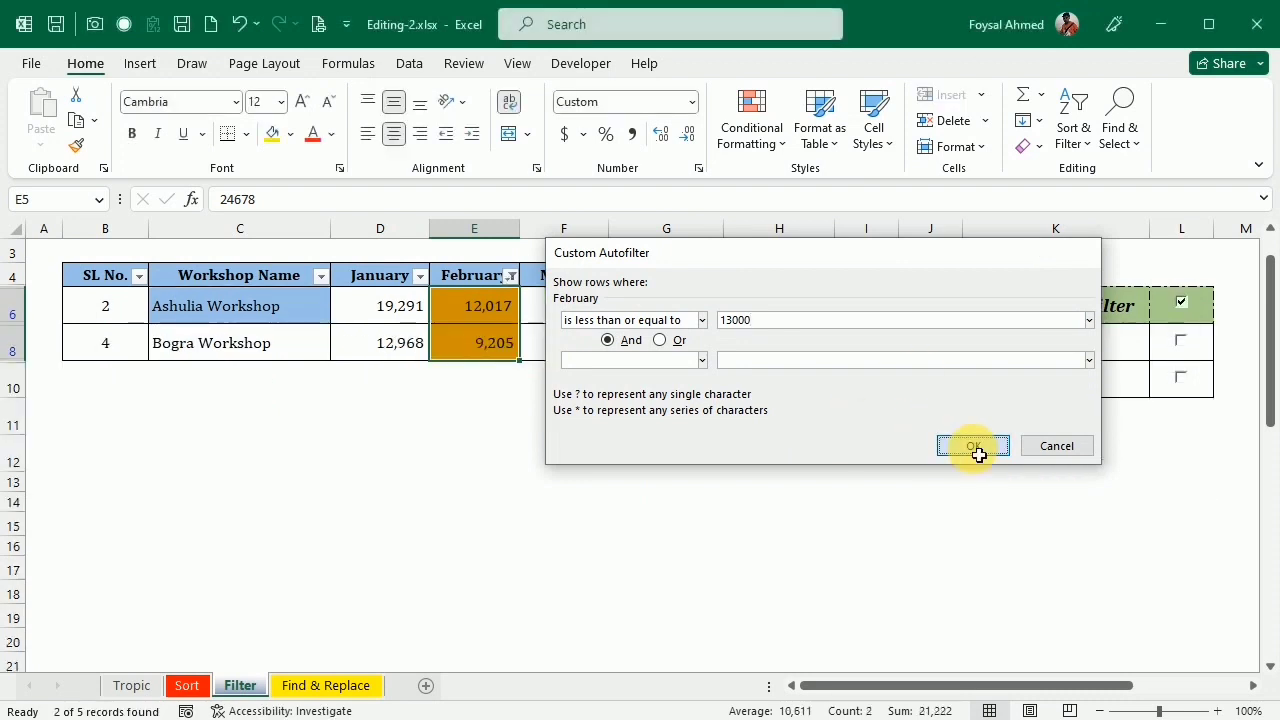
{"action": "left_click_drag", "start_coordinate": [486, 306], "coordinate": [500, 352]}
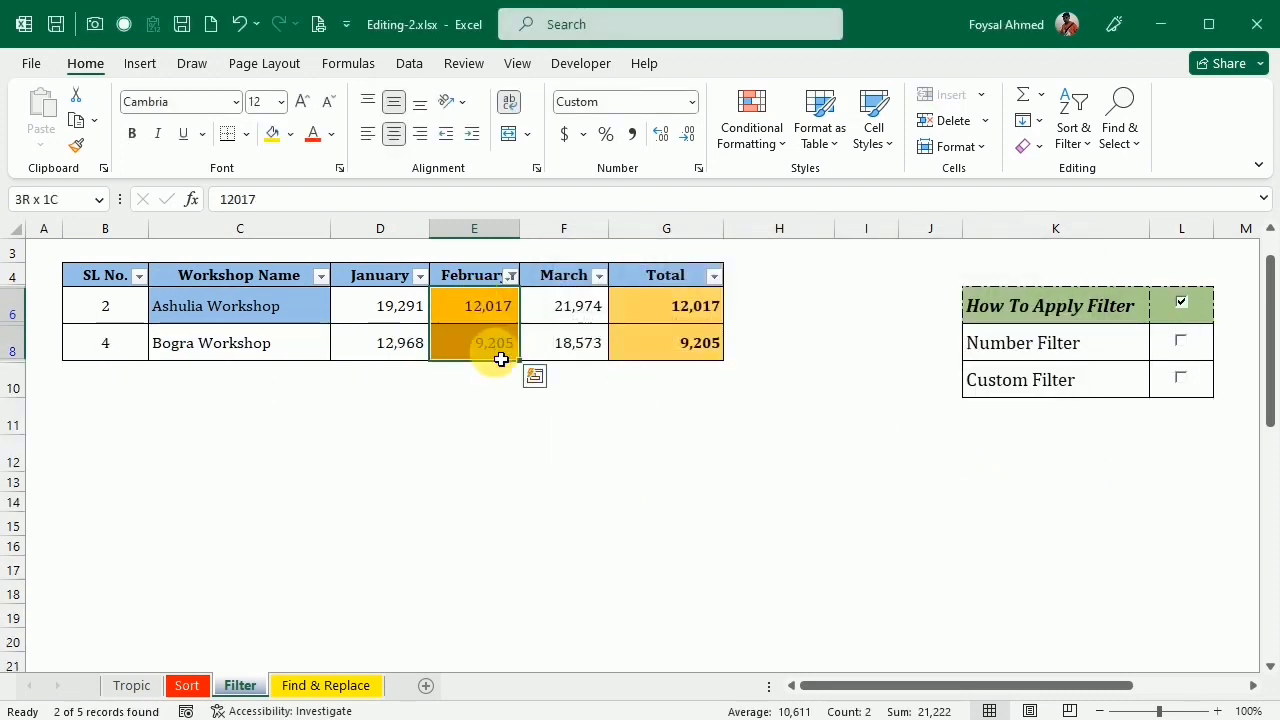
{"action": "left_click", "coordinate": [511, 277]}
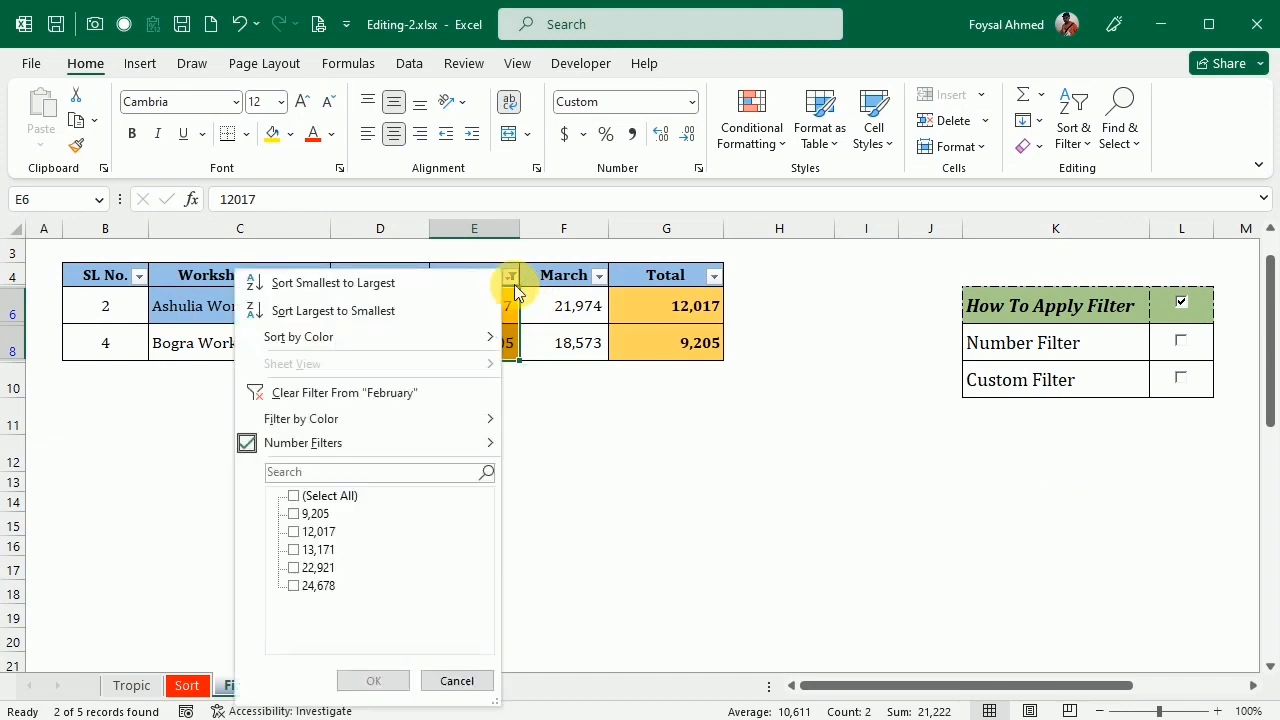
{"action": "left_click", "coordinate": [334, 395]}
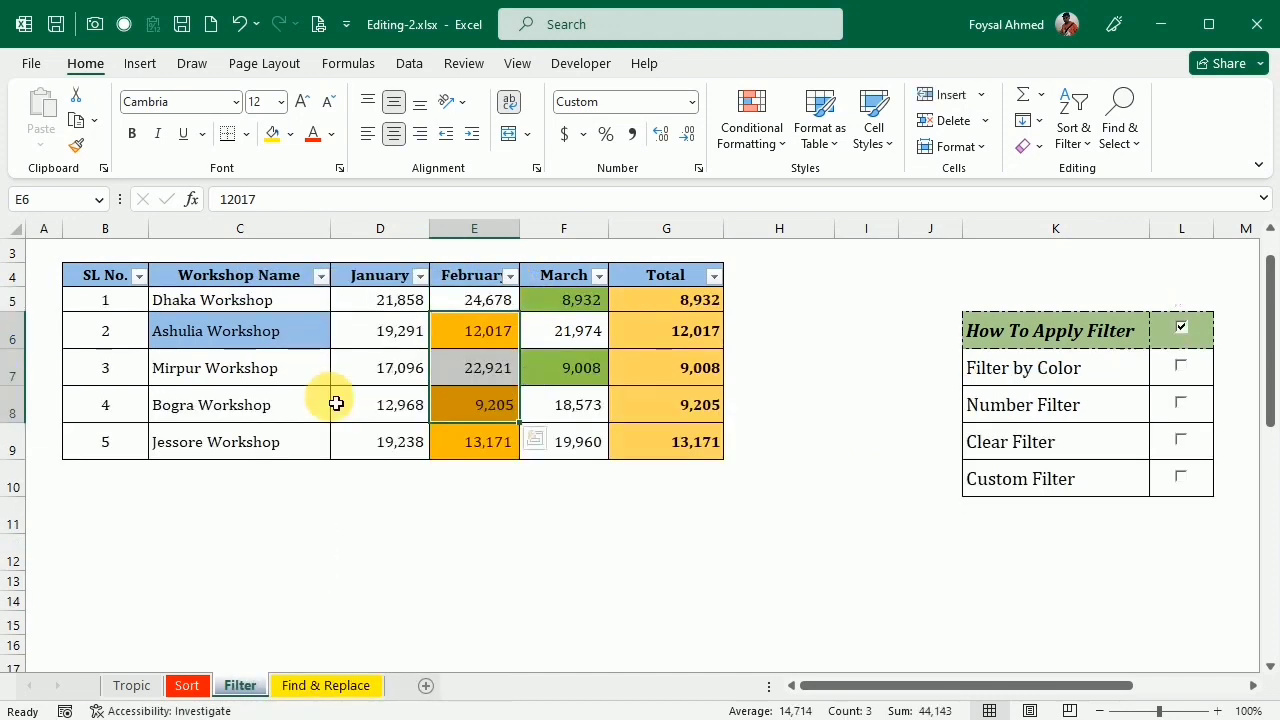
Open the Custom Filter dialog for the February column and close it without setting a condition.
{"action": "left_click", "coordinate": [512, 277]}
{"action": "mouse_move", "coordinate": [348, 436]}
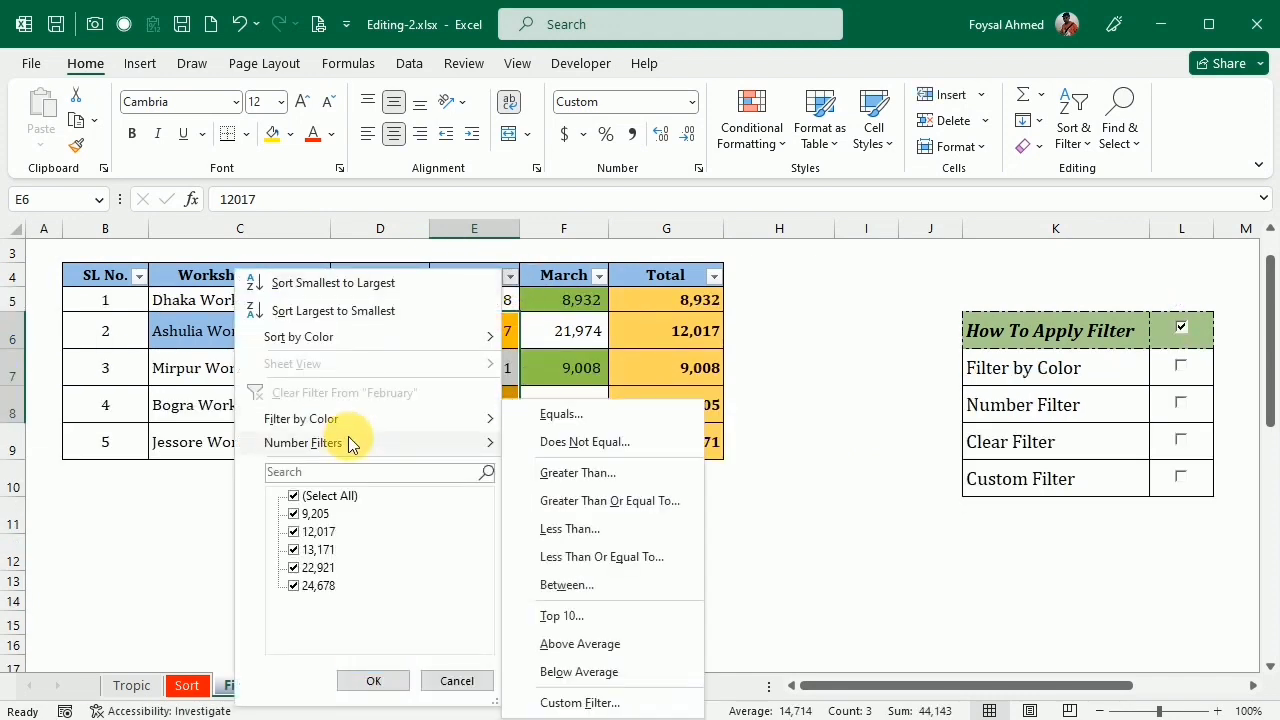
{"action": "left_click", "coordinate": [580, 703]}
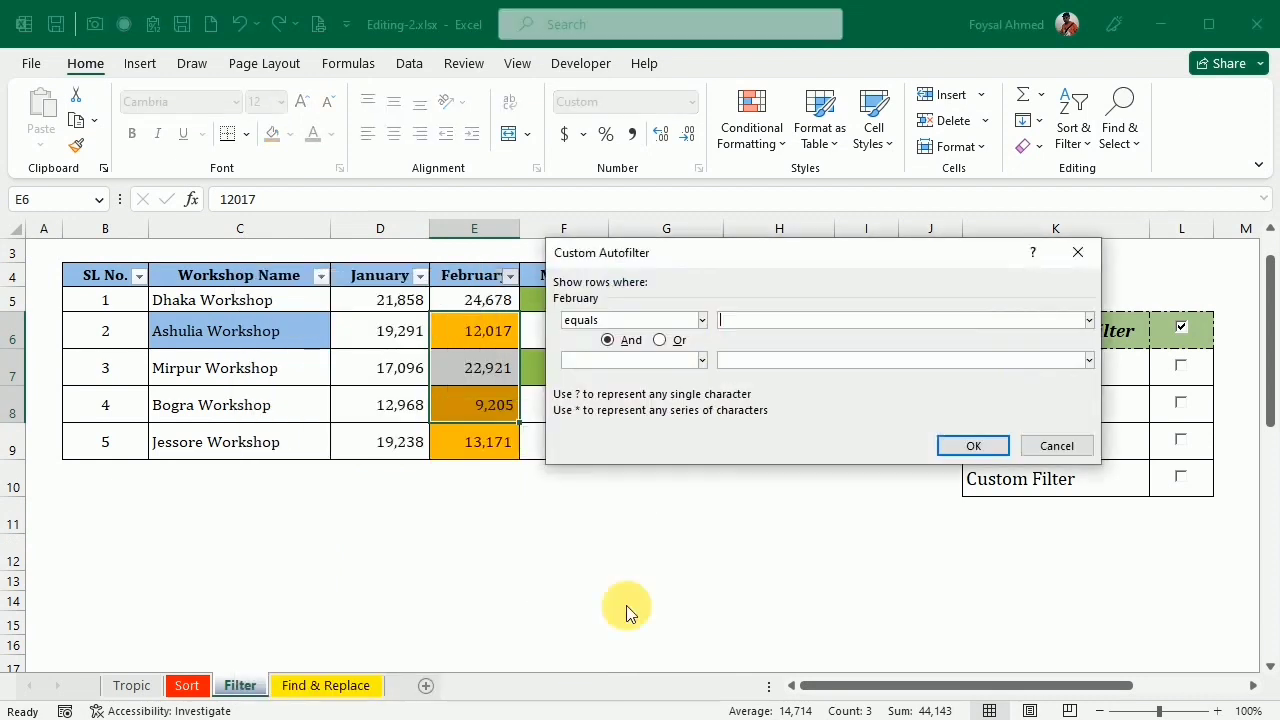
{"action": "left_click", "coordinate": [1080, 252]}
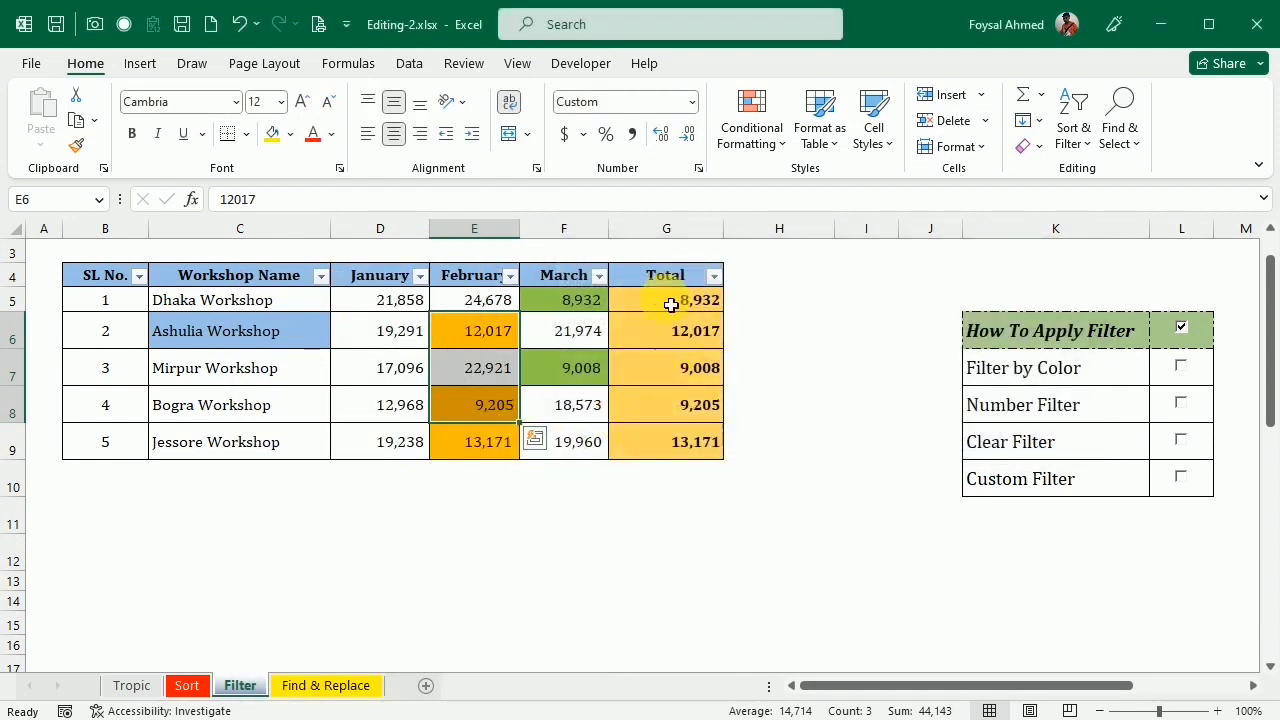
Tick Filter by Color, Number Filter, Clear Filter and Custom Filter in the topic checklist.
{"action": "left_click", "coordinate": [1194, 372]}
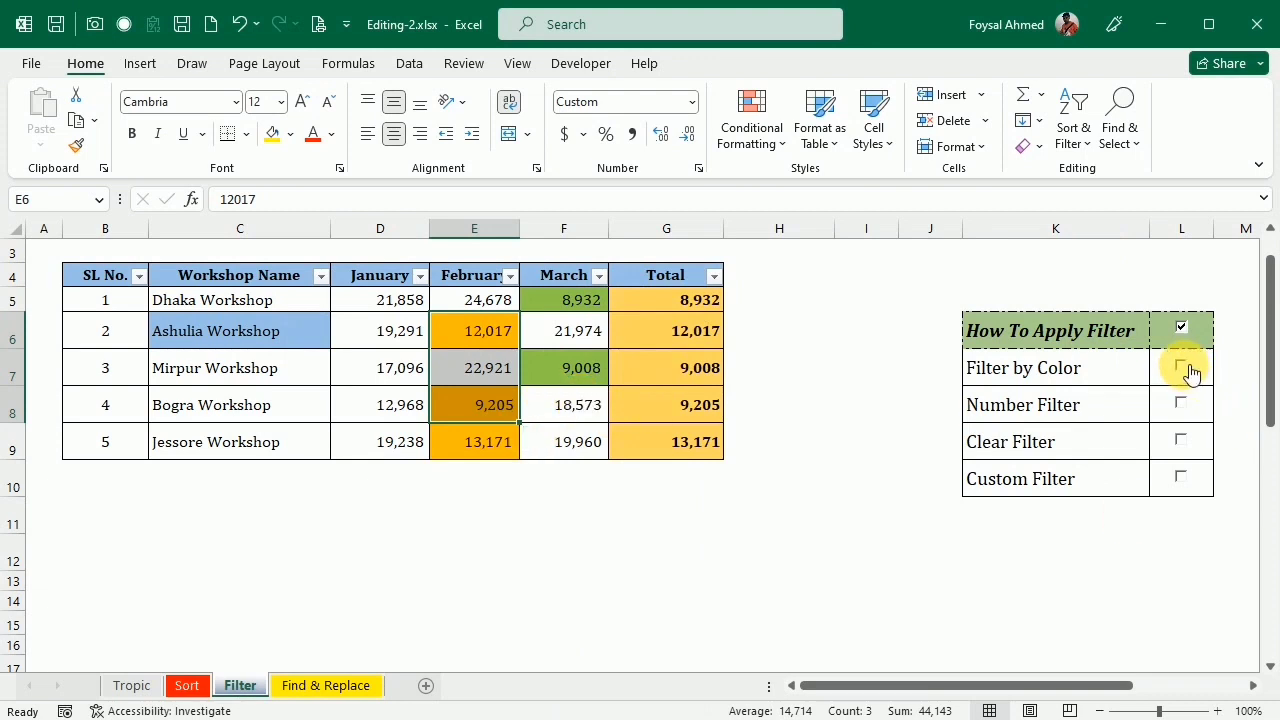
{"action": "left_click", "coordinate": [1184, 406]}
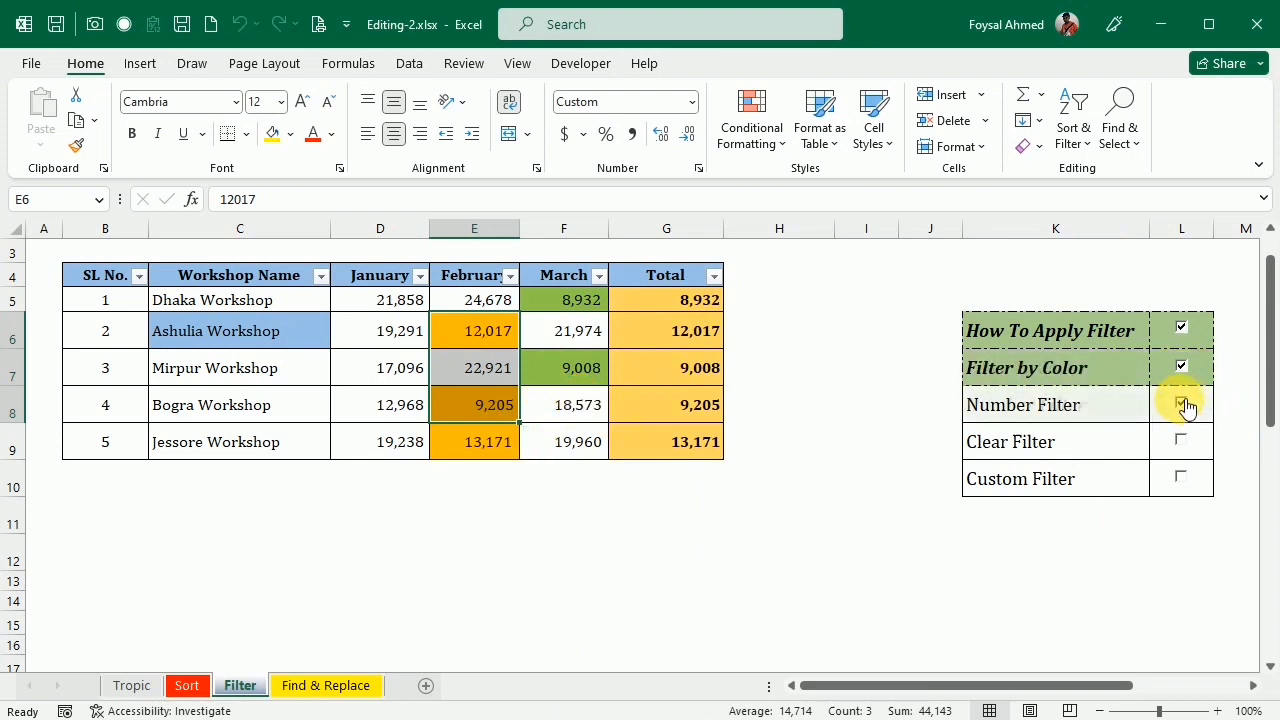
{"action": "left_click", "coordinate": [1184, 446]}
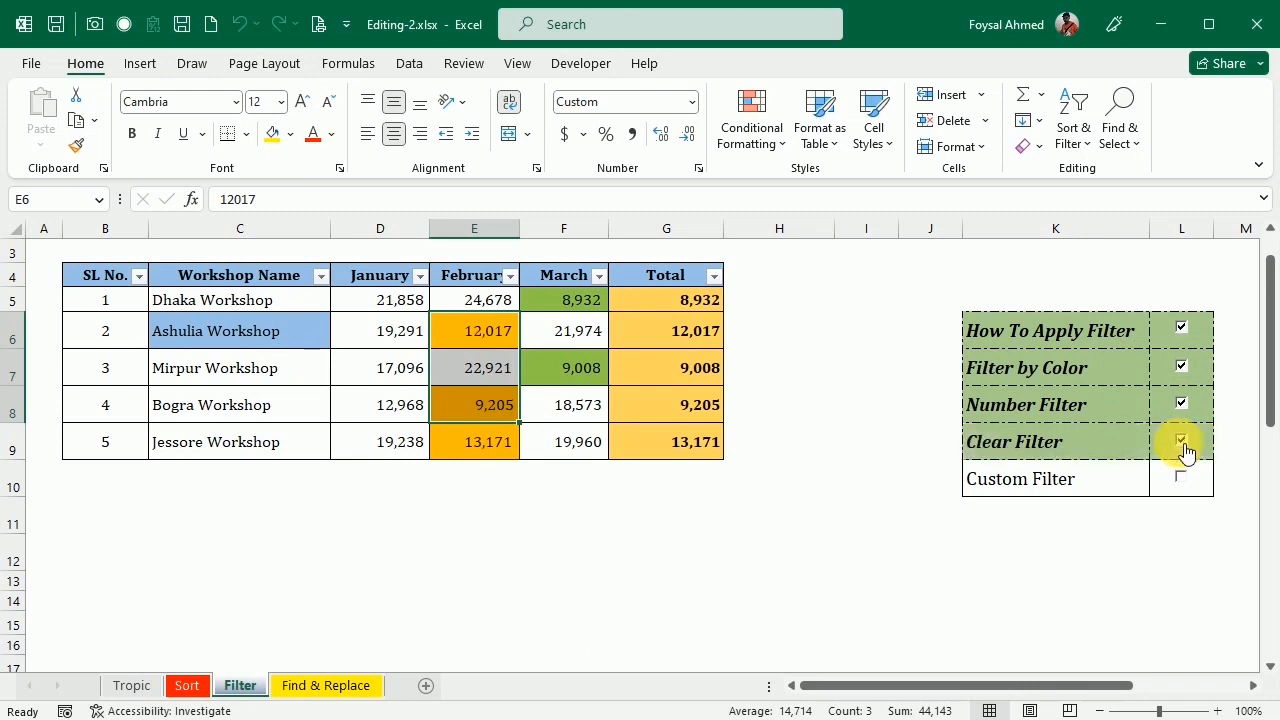
{"action": "left_click", "coordinate": [1180, 479]}
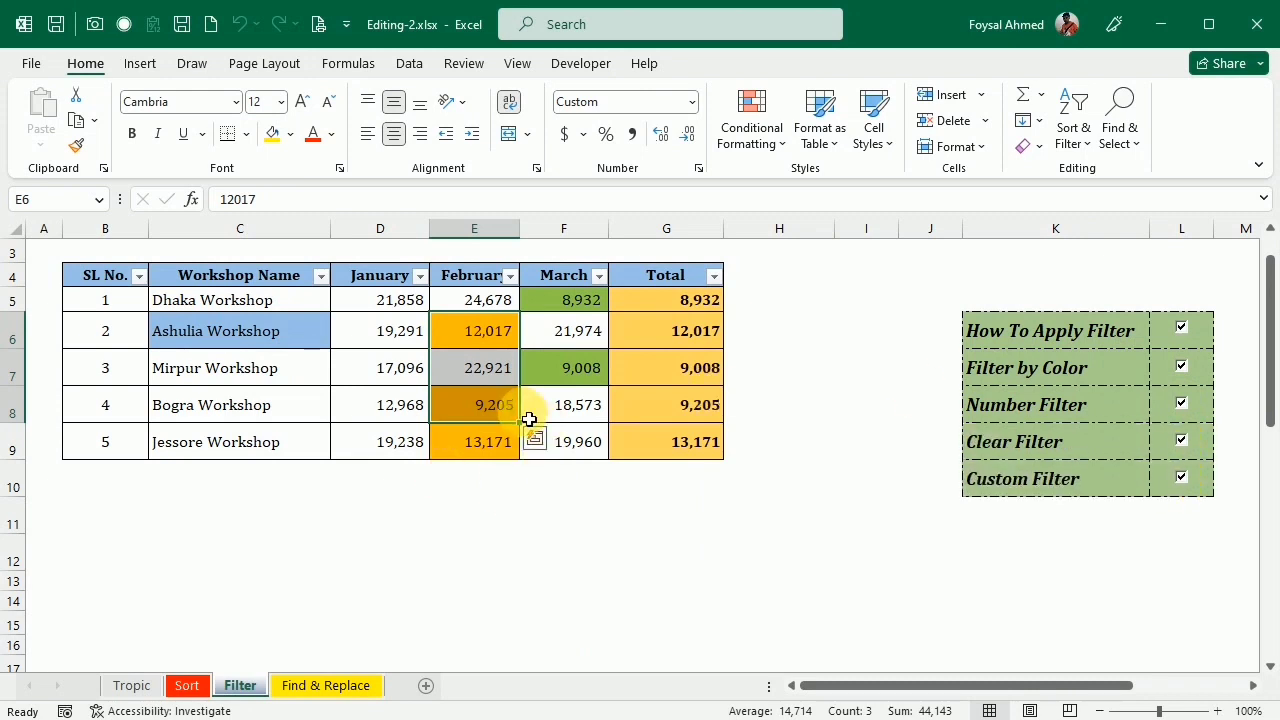
Return to the Tropic index sheet through the Back link and follow its Find & Replace entry to that sheet.
{"action": "scroll", "coordinate": [892, 487], "scroll_direction": "up", "scroll_amount": 1}
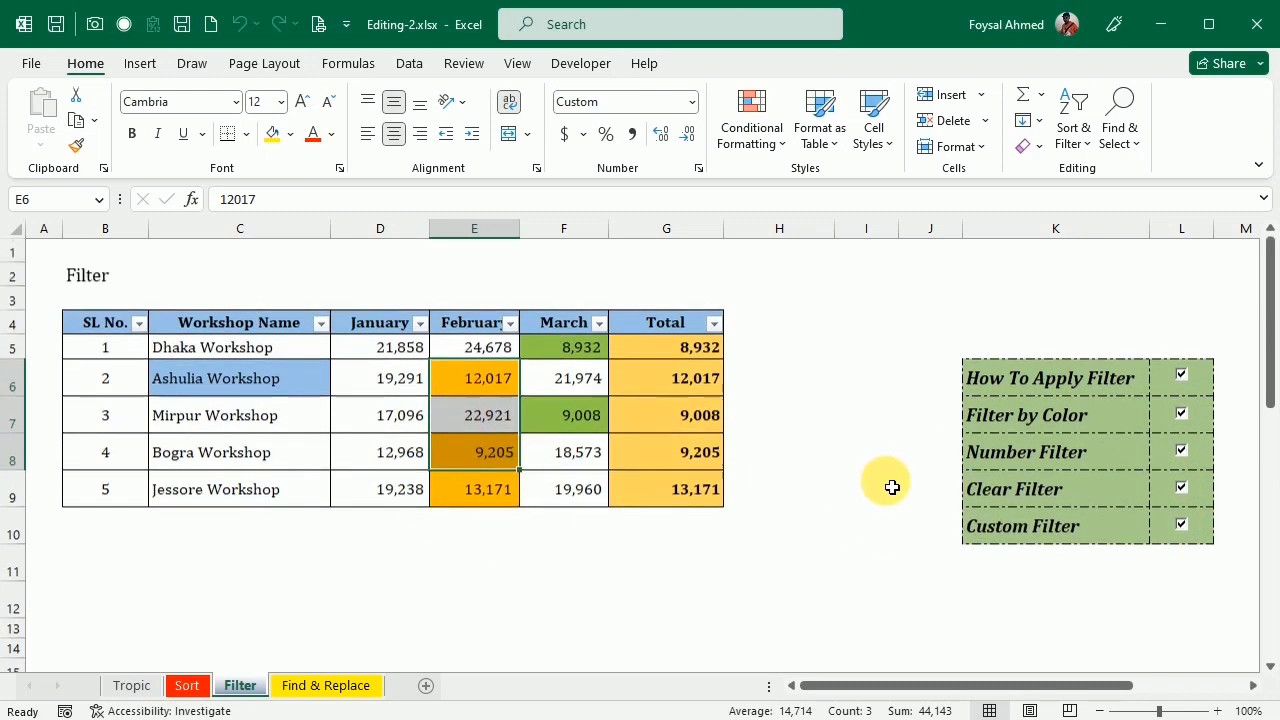
{"action": "left_click_drag", "start_coordinate": [1012, 690], "coordinate": [1080, 688]}
{"action": "left_click", "coordinate": [987, 355]}
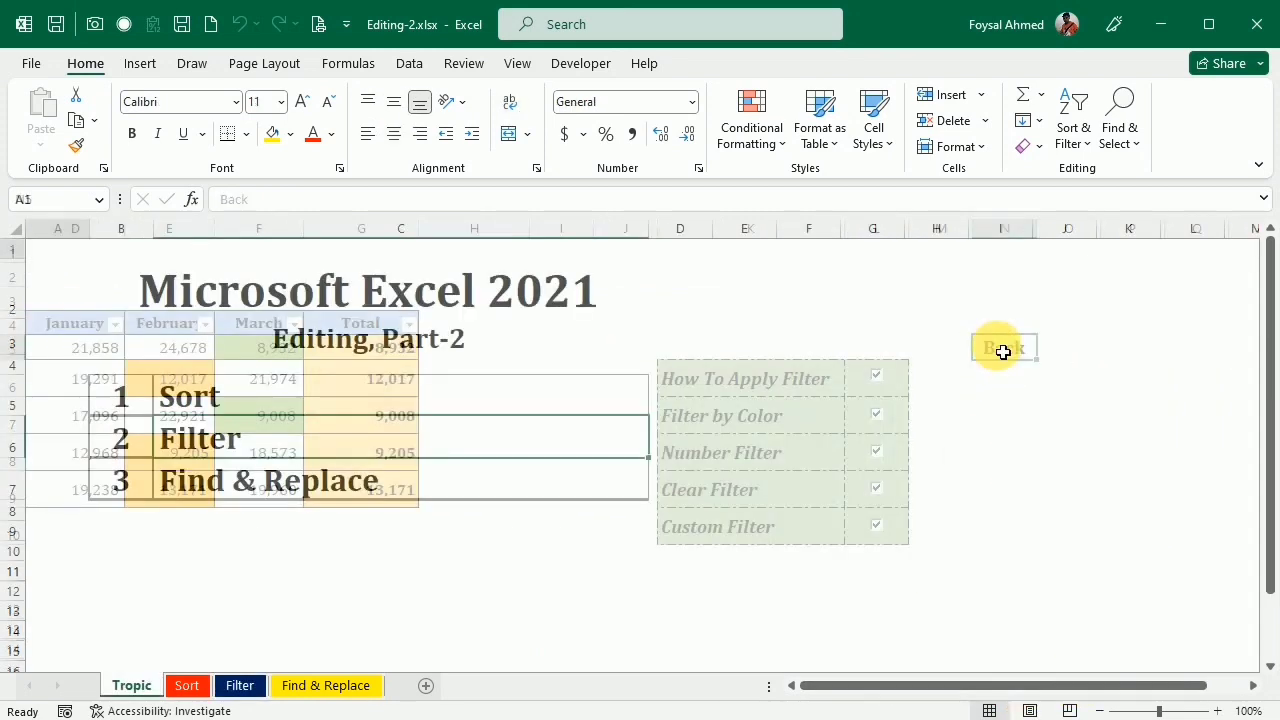
{"action": "left_click", "coordinate": [264, 488]}
{"action": "left_click", "coordinate": [264, 488]}
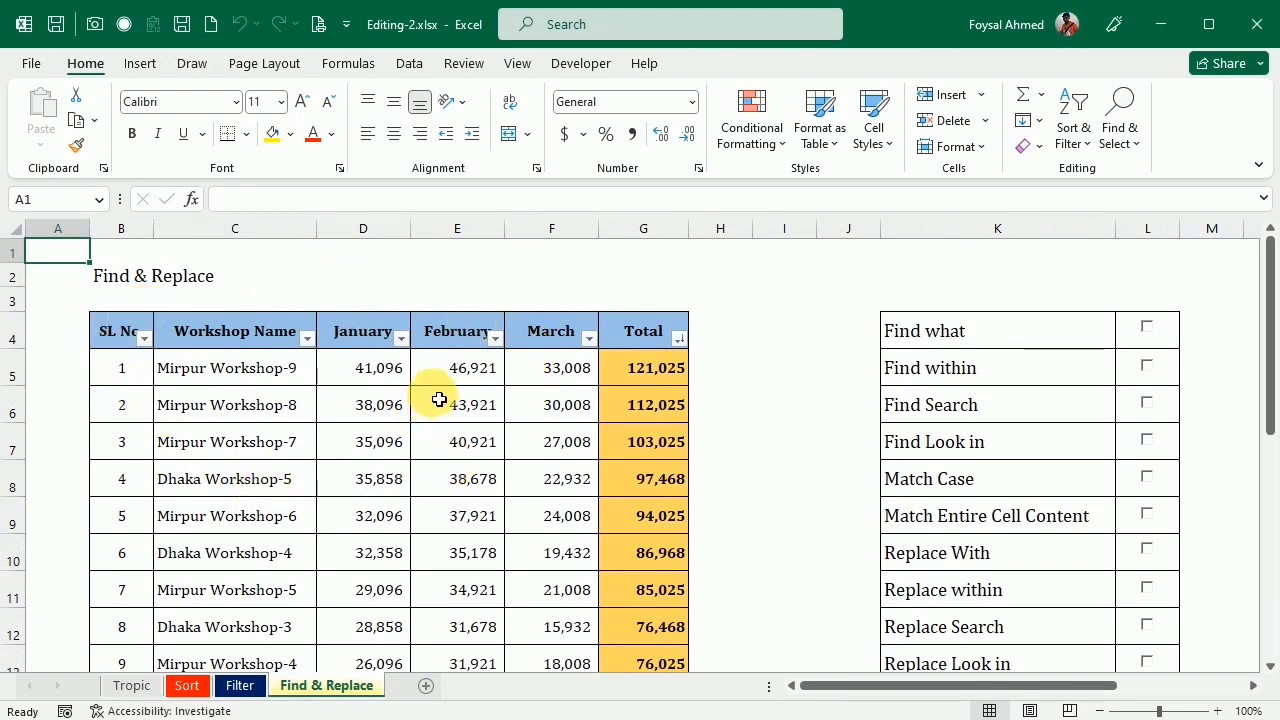
Select the Workshop Name header cell and use Find to search the sheet for 32358.
{"action": "left_click", "coordinate": [259, 338]}
{"action": "left_click", "coordinate": [1120, 115]}
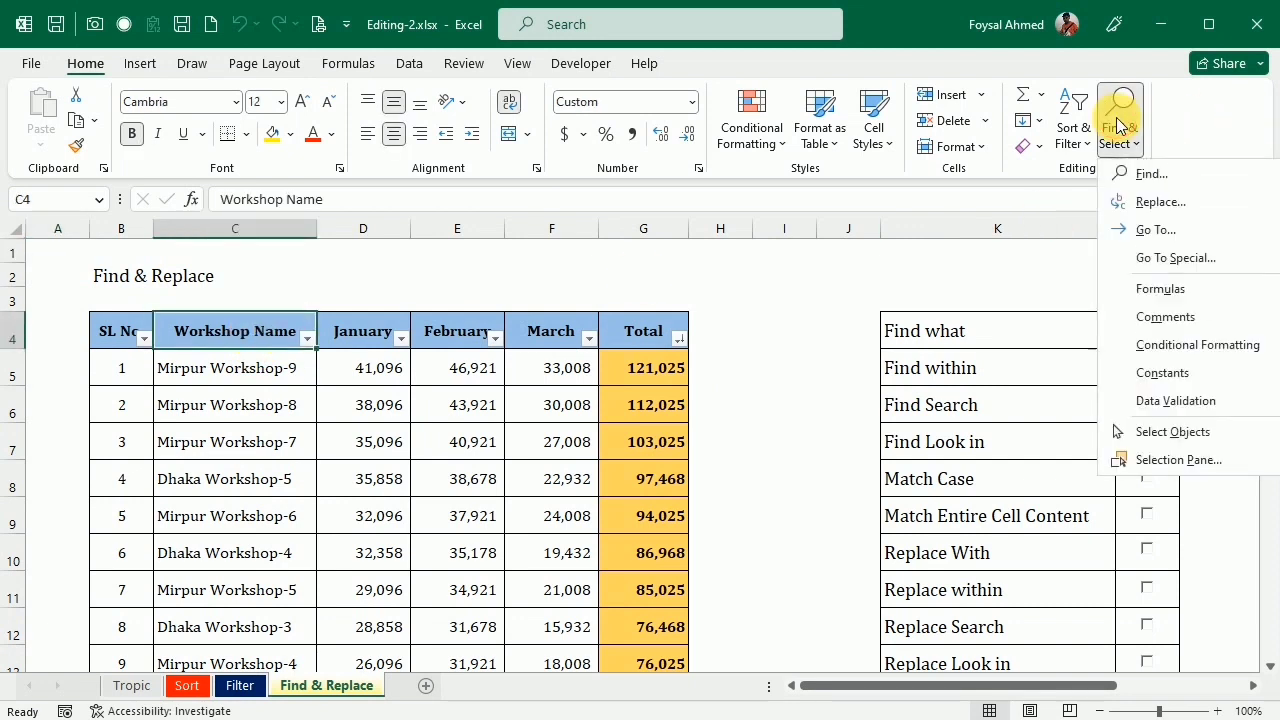
{"action": "left_click", "coordinate": [1148, 174]}
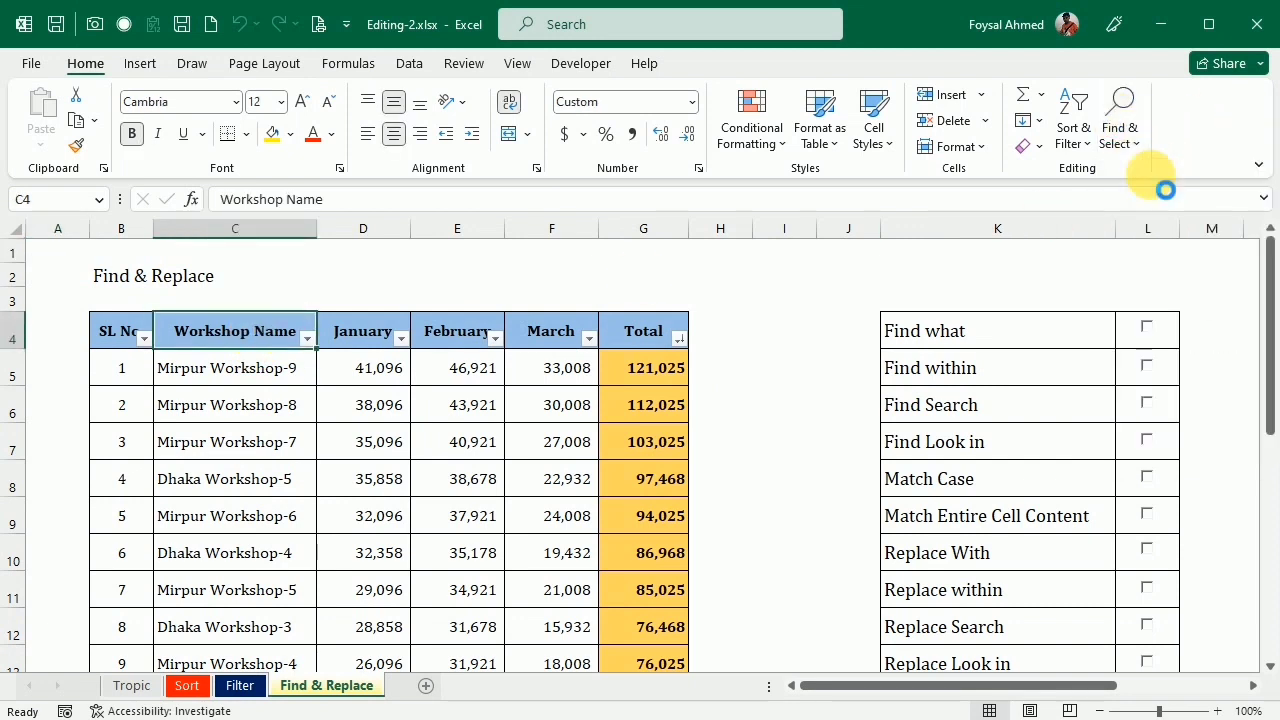
{"action": "left_click_drag", "start_coordinate": [829, 274], "coordinate": [600, 222]}
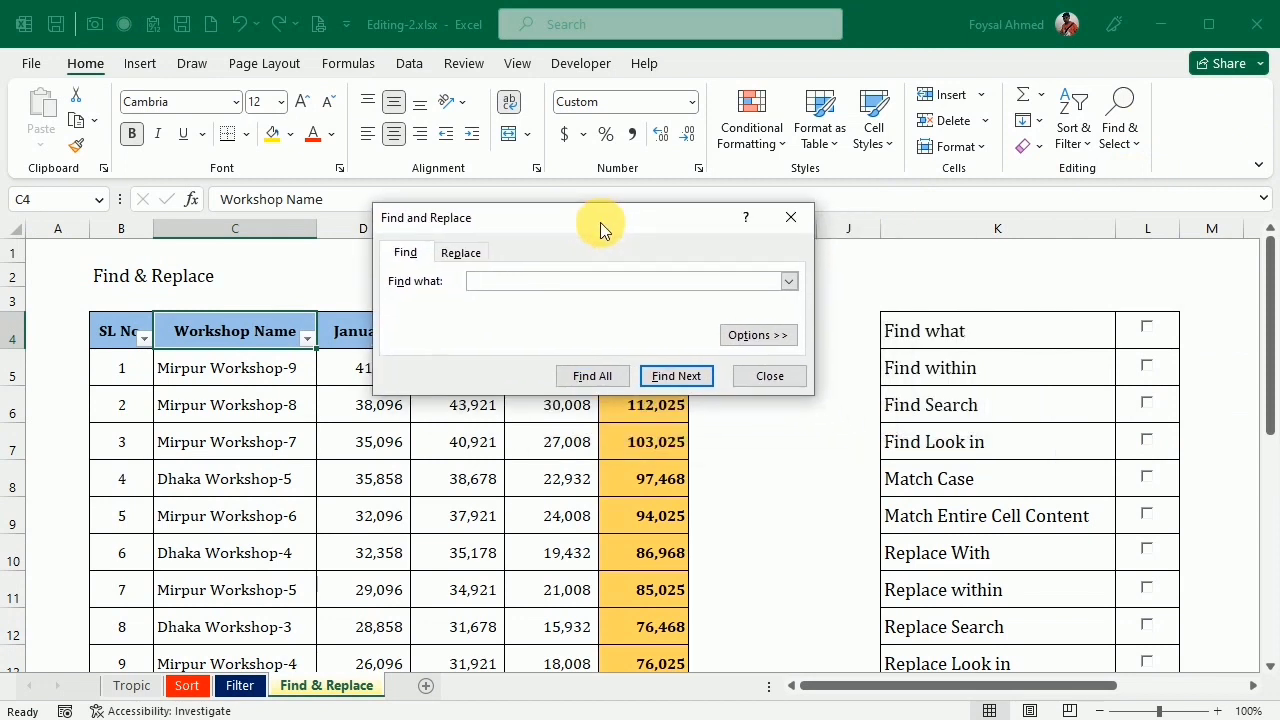
{"action": "left_click", "coordinate": [568, 284]}
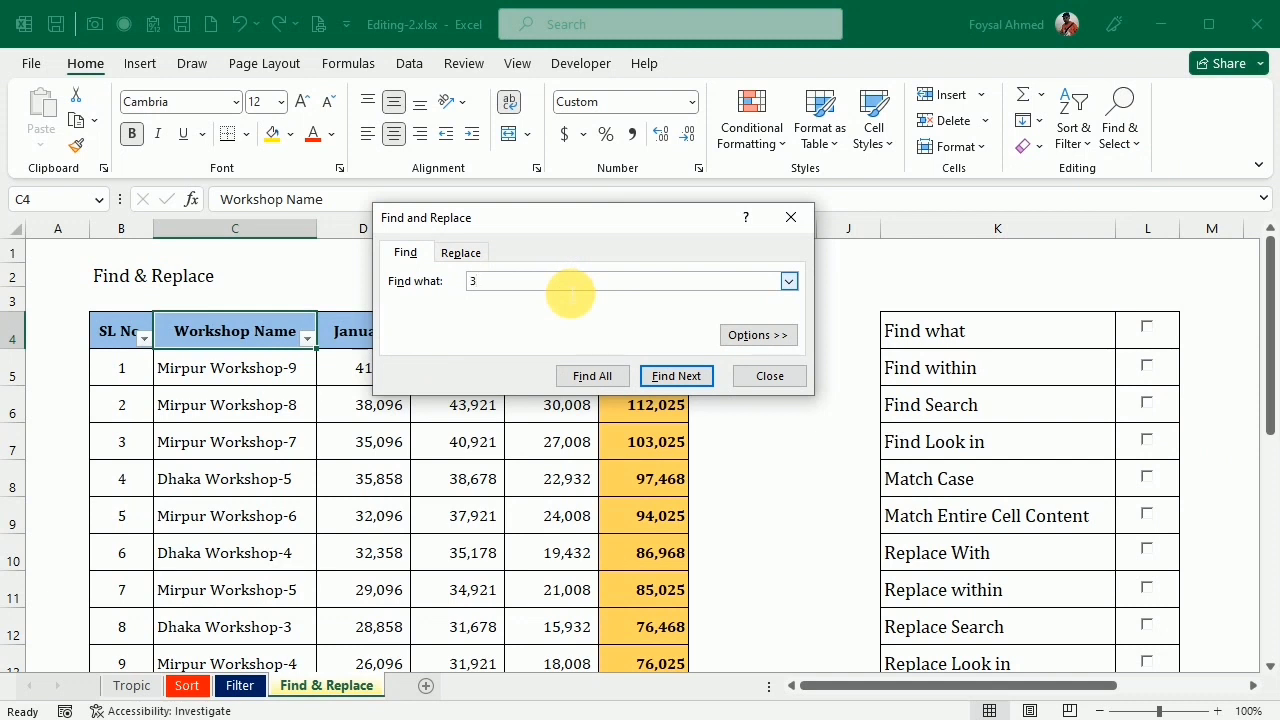
{"action": "key", "text": "Return"}
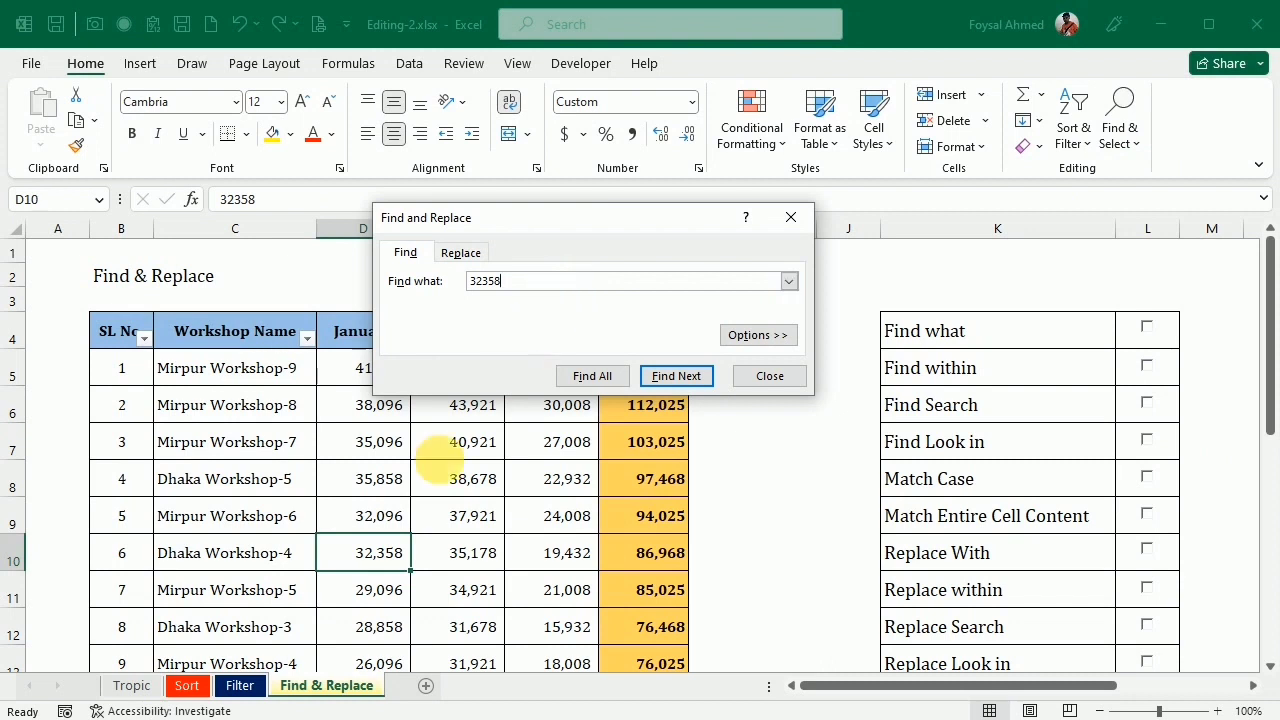
{"action": "left_click", "coordinate": [687, 379]}
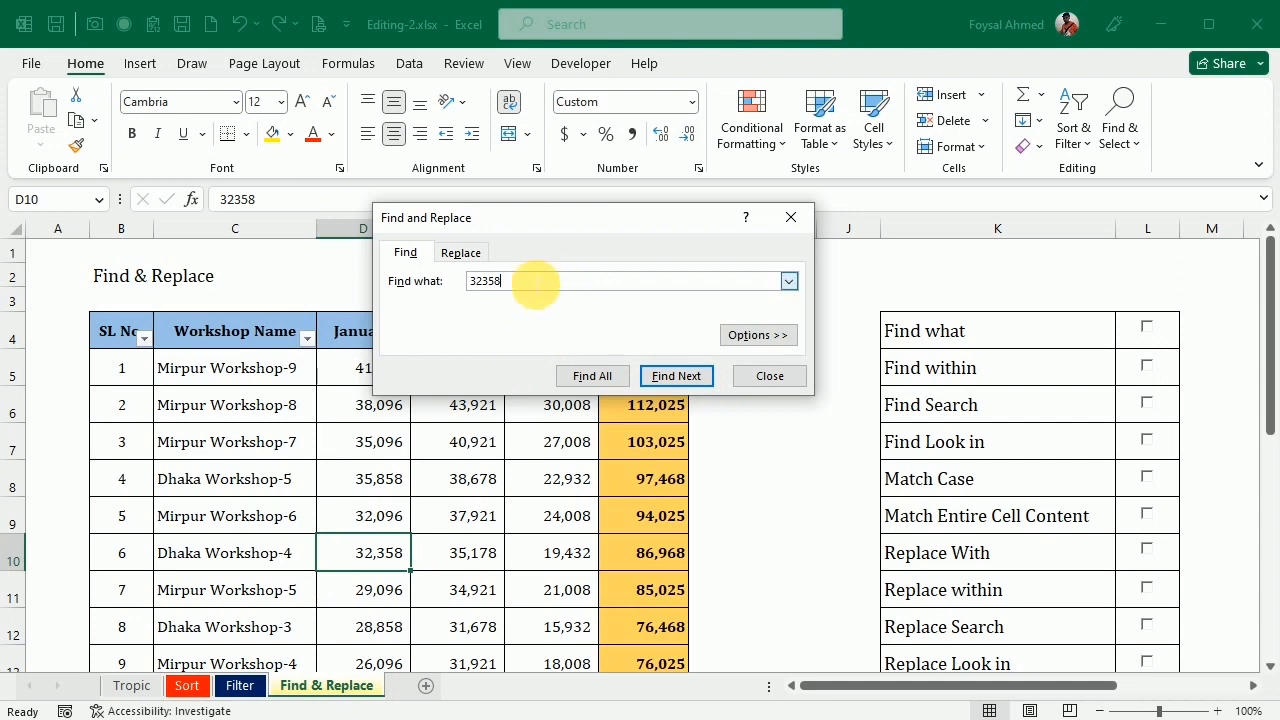
Replace the search term with Dhaka and step through its matches on the sheet.
{"action": "left_click_drag", "start_coordinate": [533, 284], "coordinate": [357, 292]}
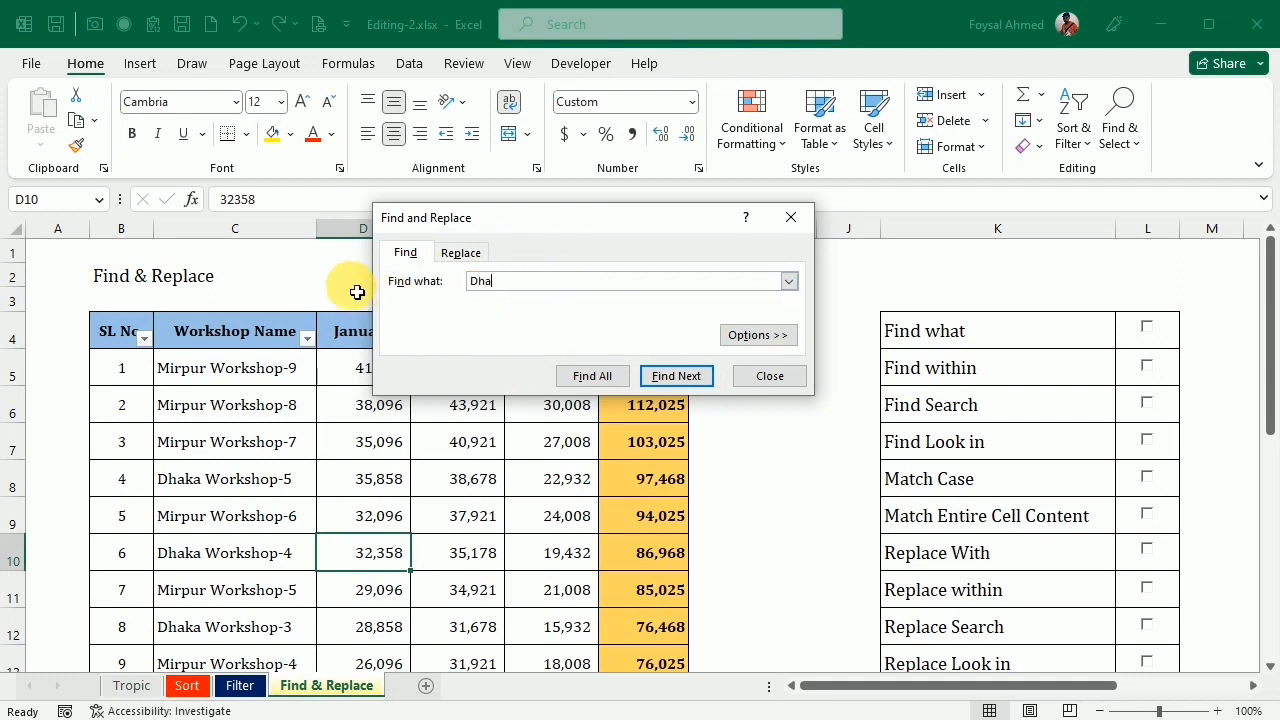
{"action": "left_click", "coordinate": [692, 380]}
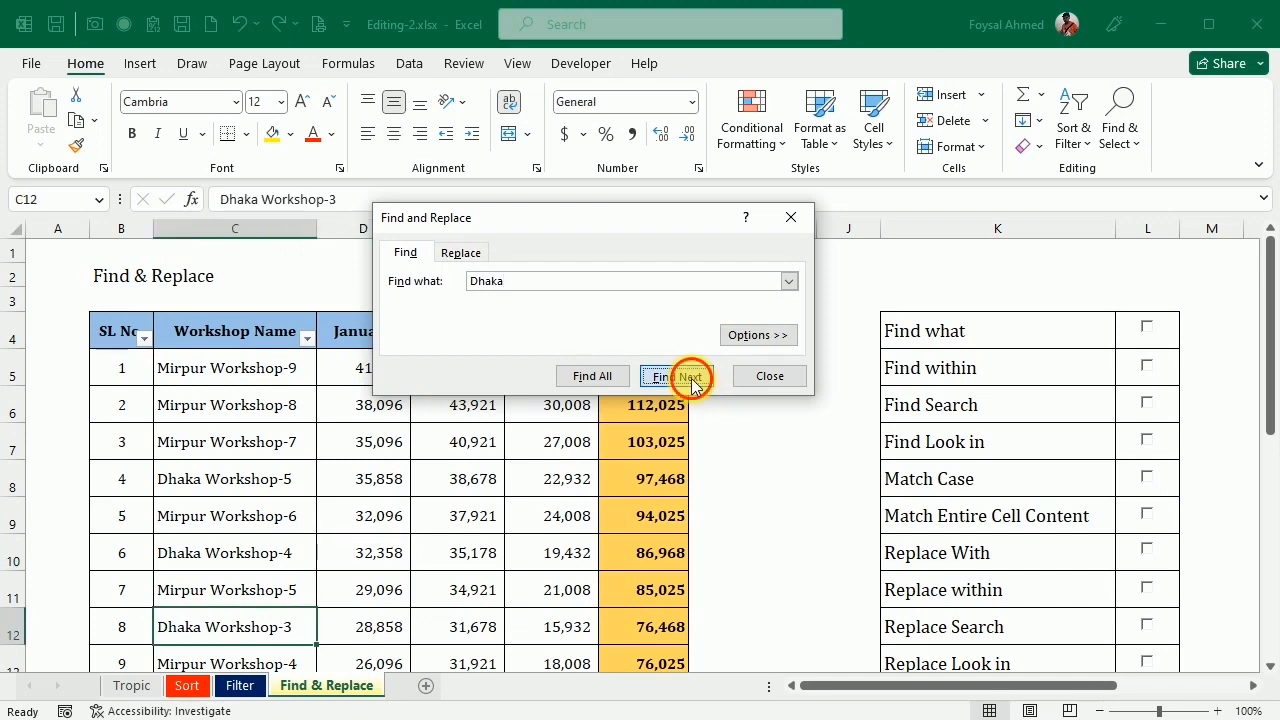
{"action": "left_click", "coordinate": [691, 378]}
{"action": "left_click", "coordinate": [691, 378]}
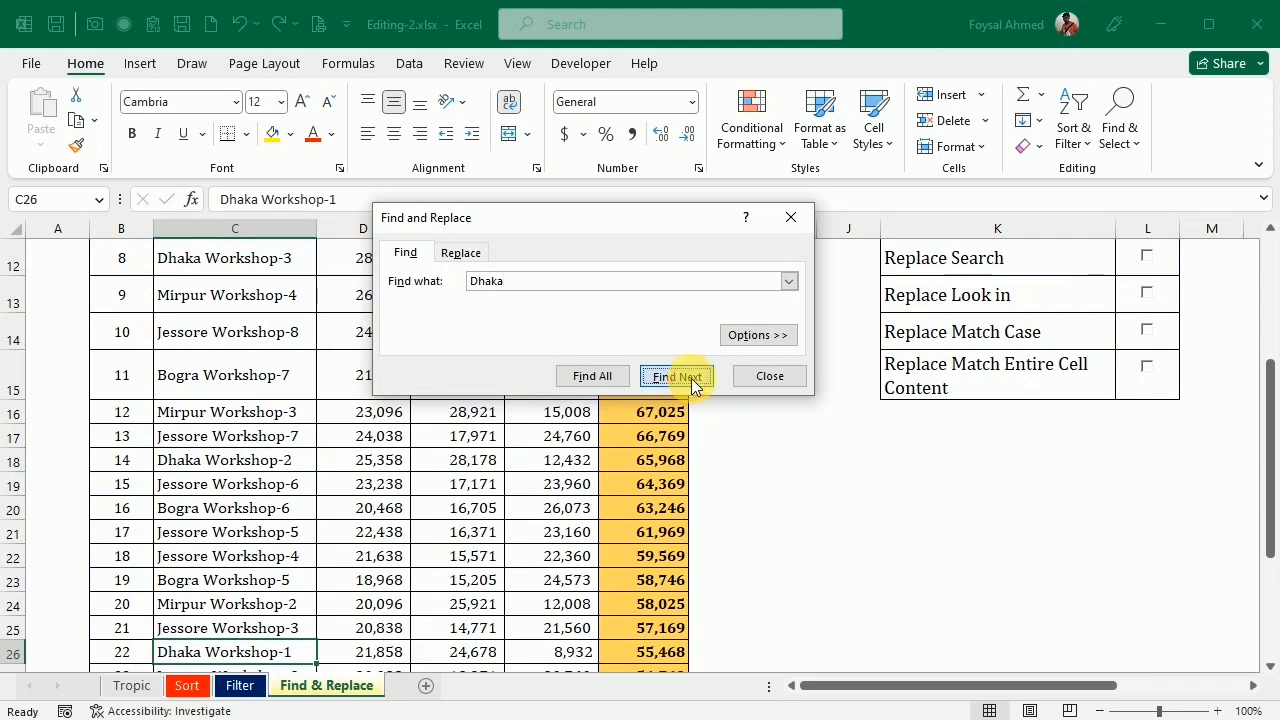
{"action": "left_click", "coordinate": [691, 378]}
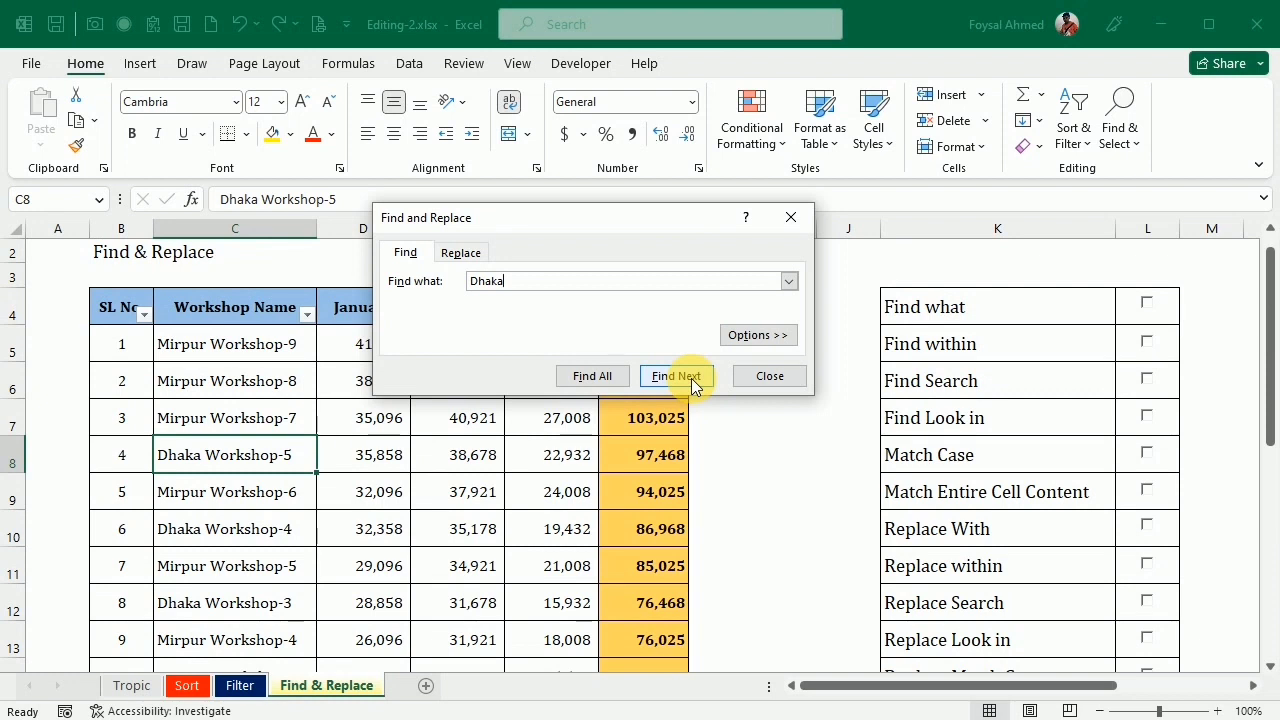
Expand the Find options, set Within to Workbook, and step through the Dhaka matches across the sheets.
{"action": "left_click", "coordinate": [757, 335]}
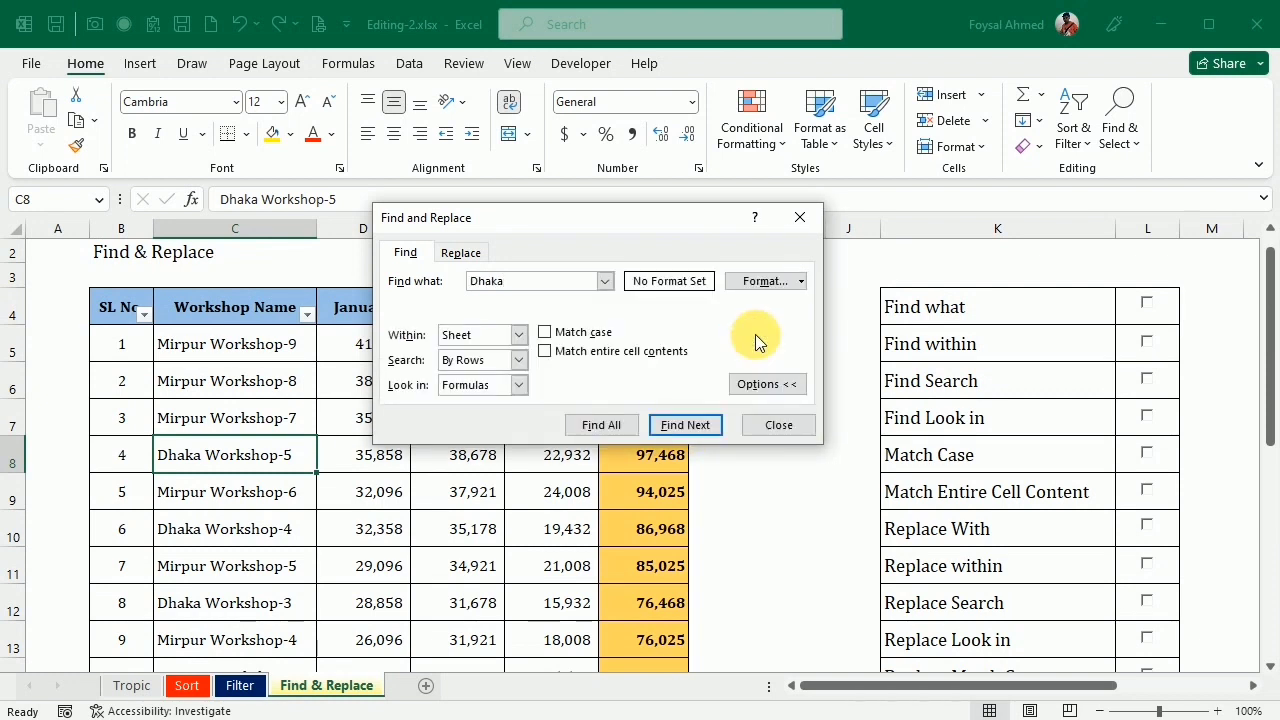
{"action": "left_click", "coordinate": [520, 335]}
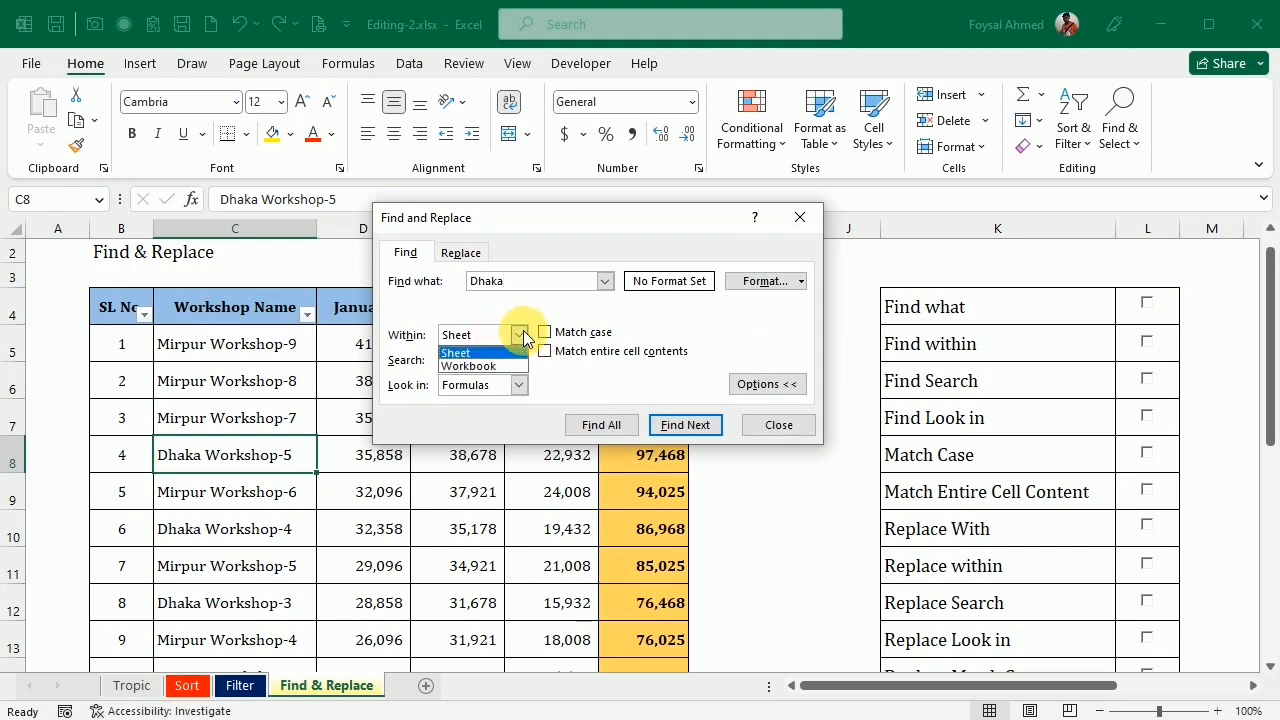
{"action": "left_click", "coordinate": [490, 366]}
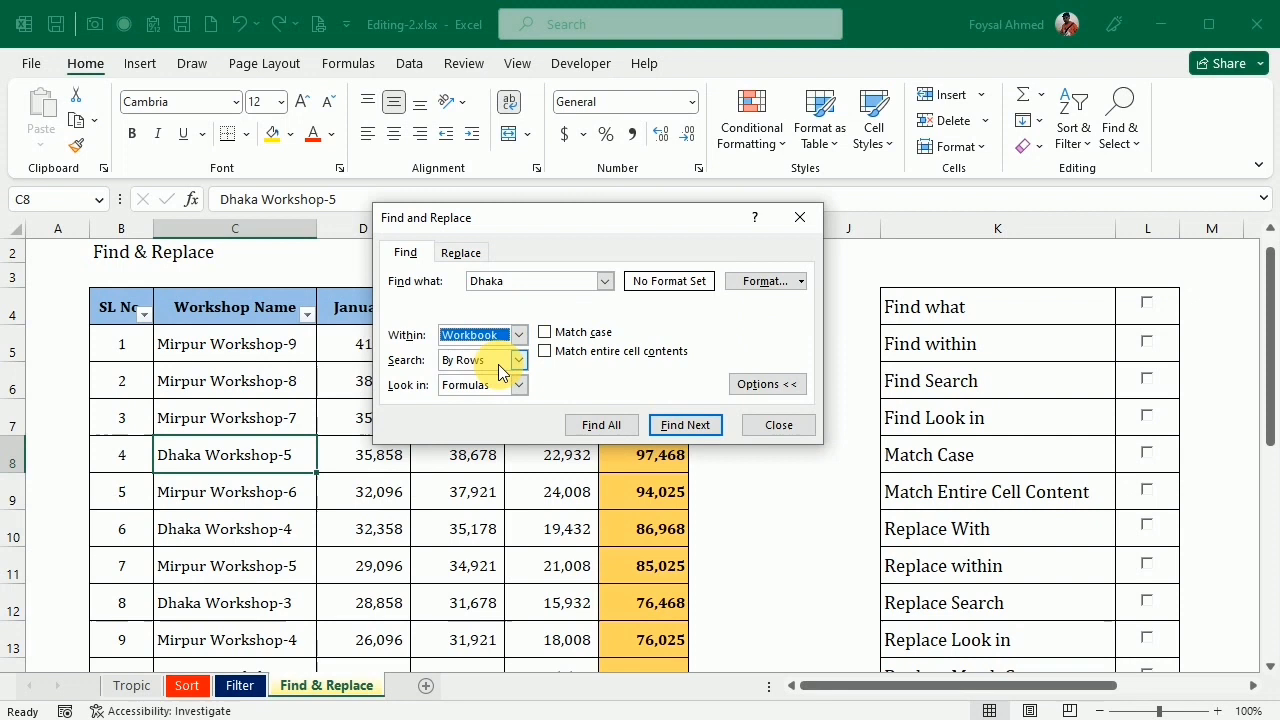
{"action": "left_click", "coordinate": [684, 430]}
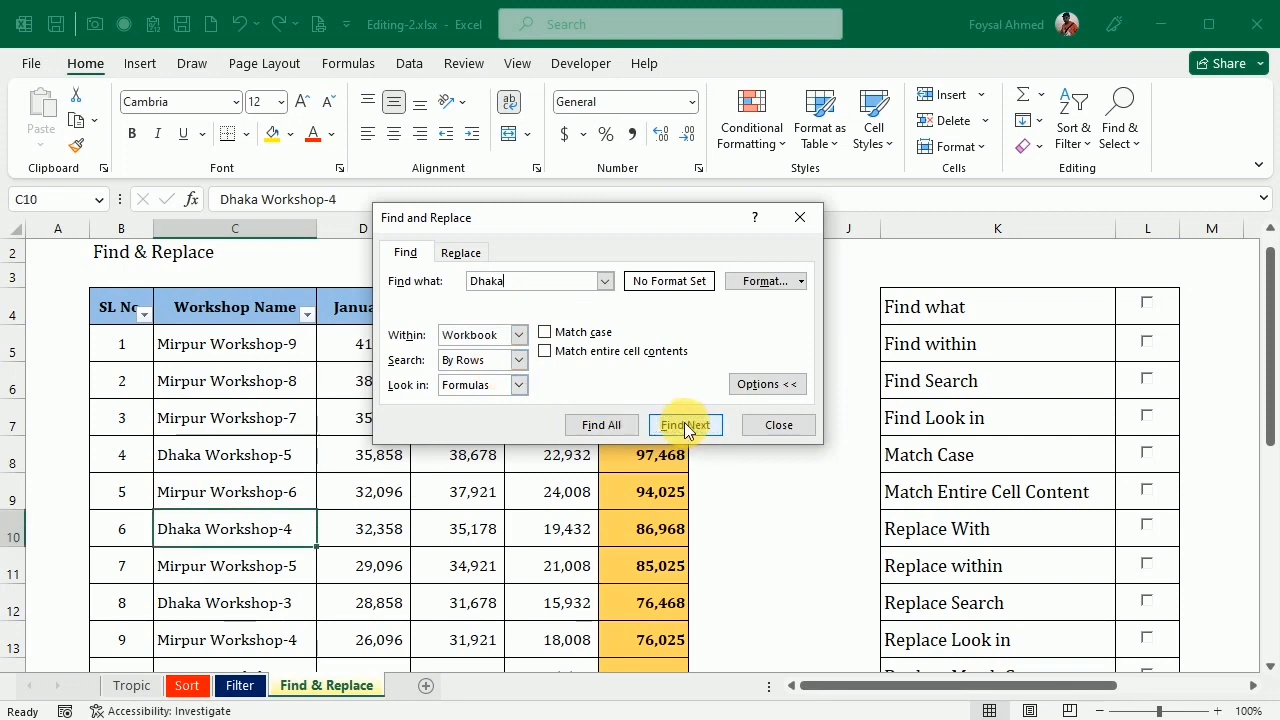
{"action": "left_click", "coordinate": [684, 426]}
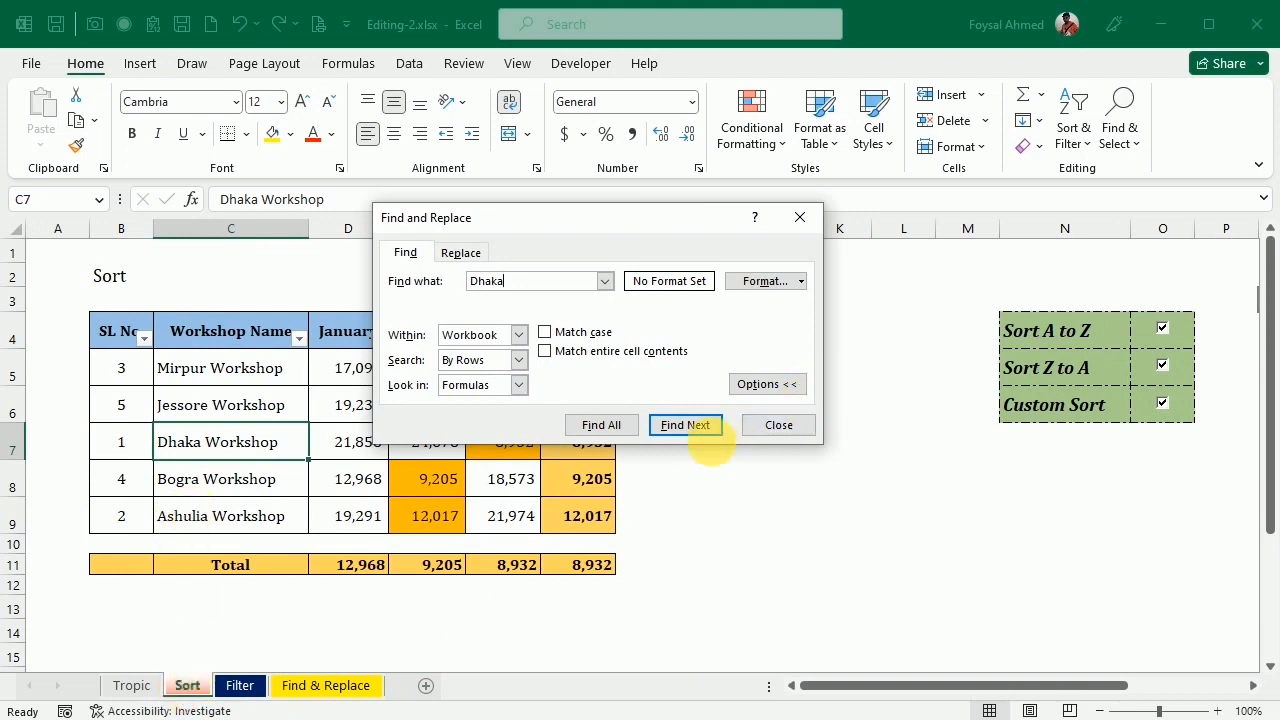
{"action": "left_click", "coordinate": [695, 427]}
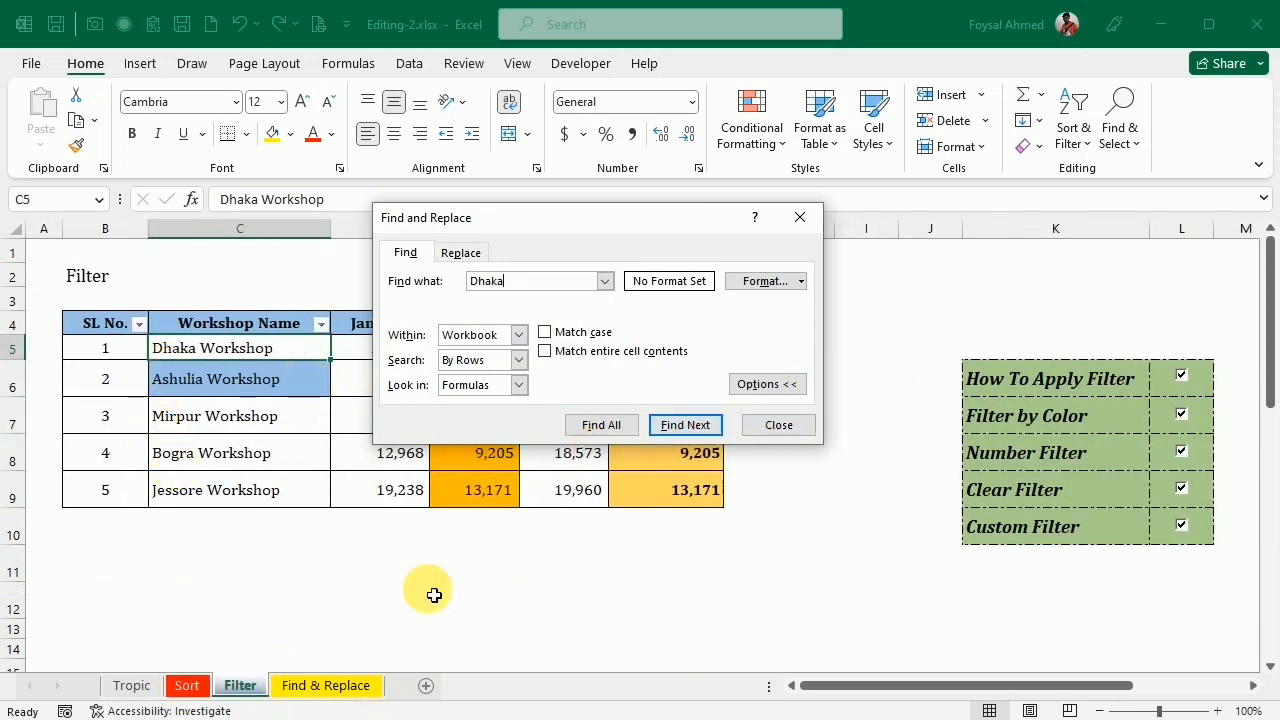
{"action": "left_click", "coordinate": [699, 425]}
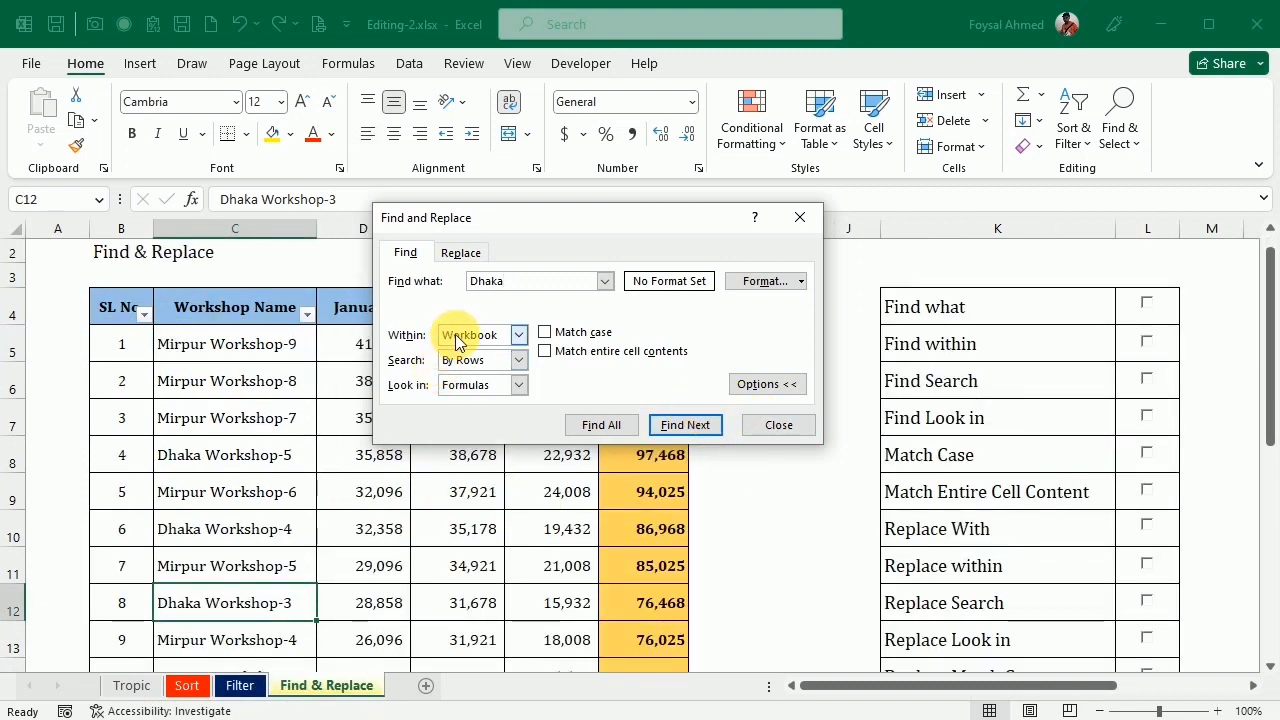
Set the search direction to By Columns and cycle through the Dhaka matches across the workbook.
{"action": "left_click", "coordinate": [519, 360]}
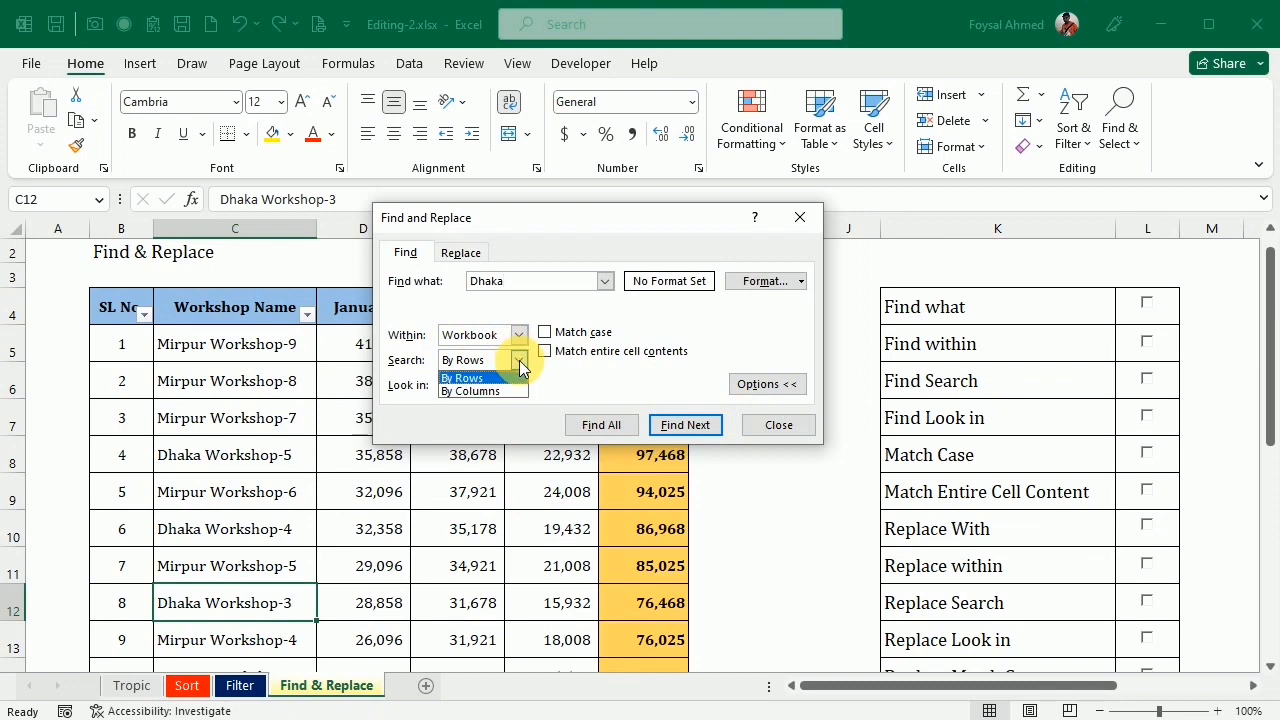
{"action": "left_click", "coordinate": [502, 393]}
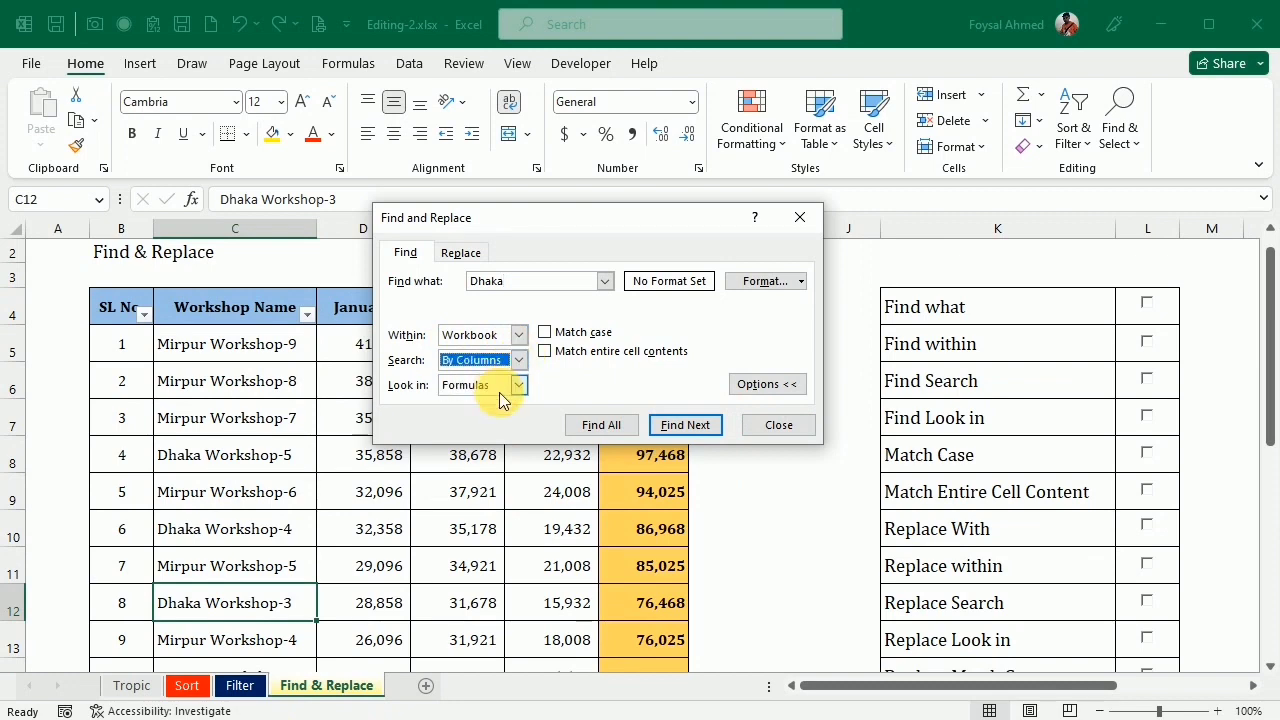
{"action": "left_click", "coordinate": [686, 425]}
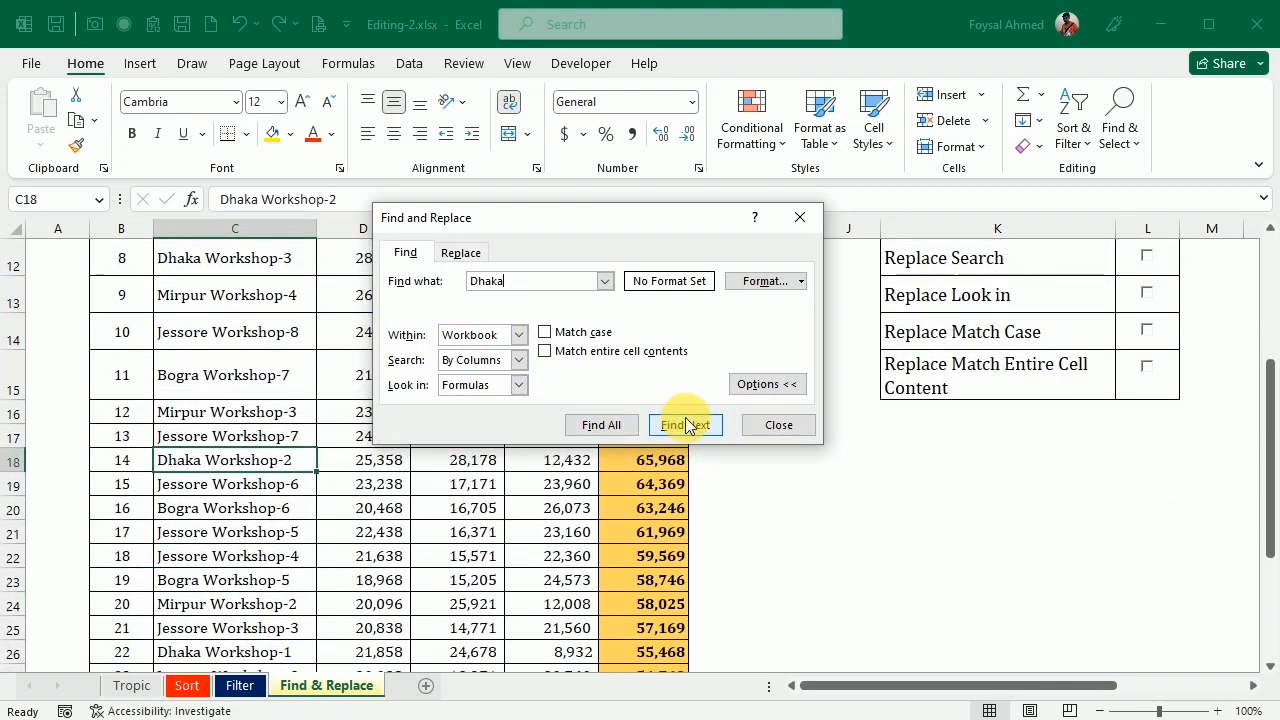
{"action": "left_click", "coordinate": [686, 425]}
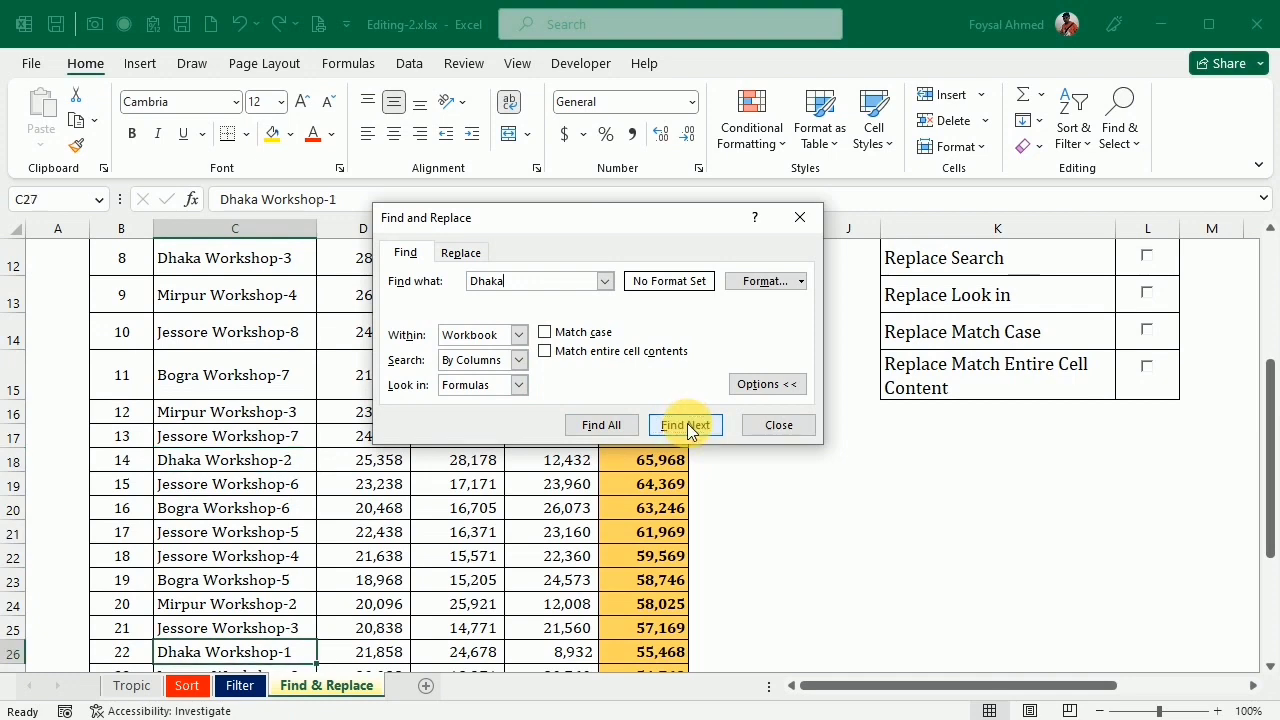
{"action": "left_click", "coordinate": [686, 425]}
{"action": "left_click", "coordinate": [686, 425]}
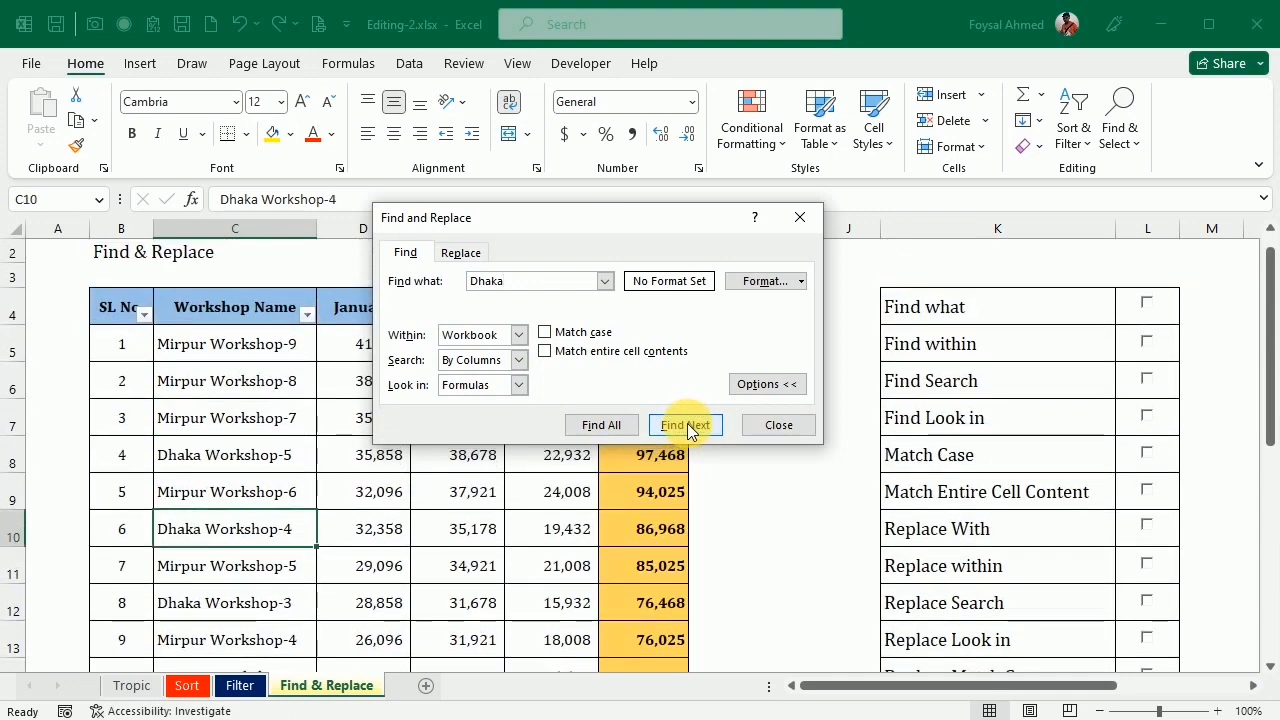
{"action": "left_click", "coordinate": [686, 425]}
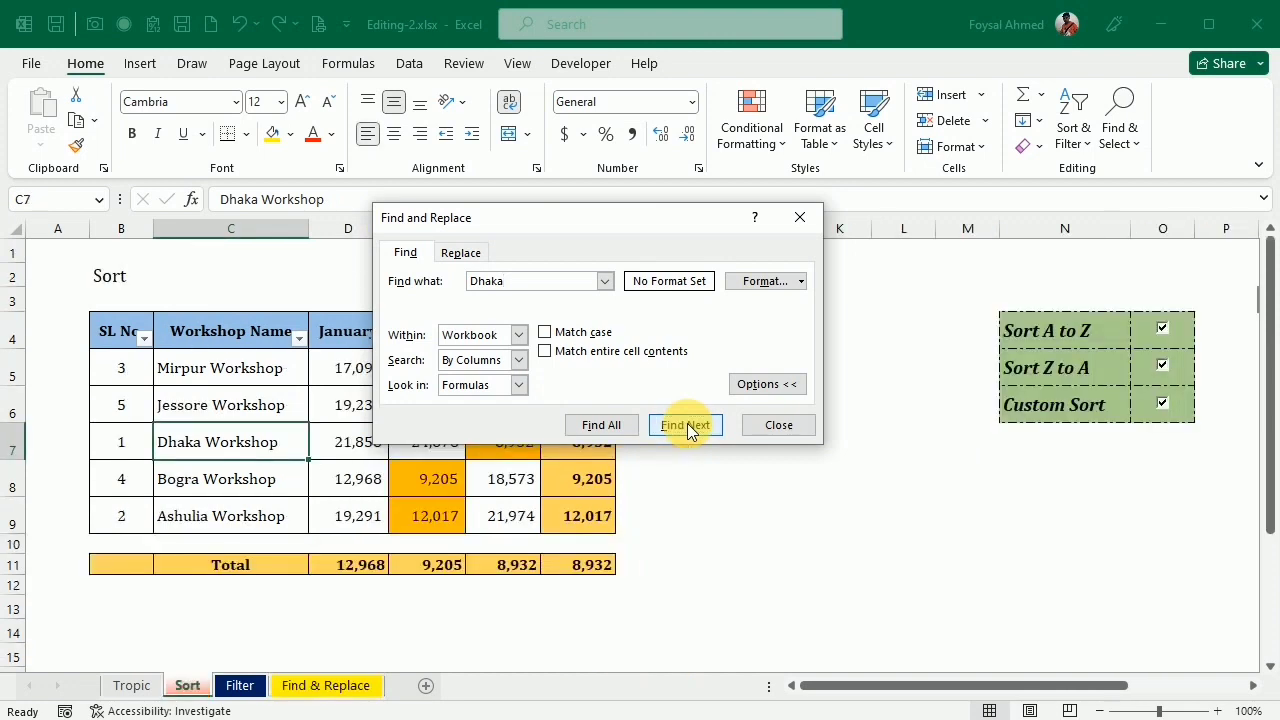
{"action": "left_click", "coordinate": [686, 425]}
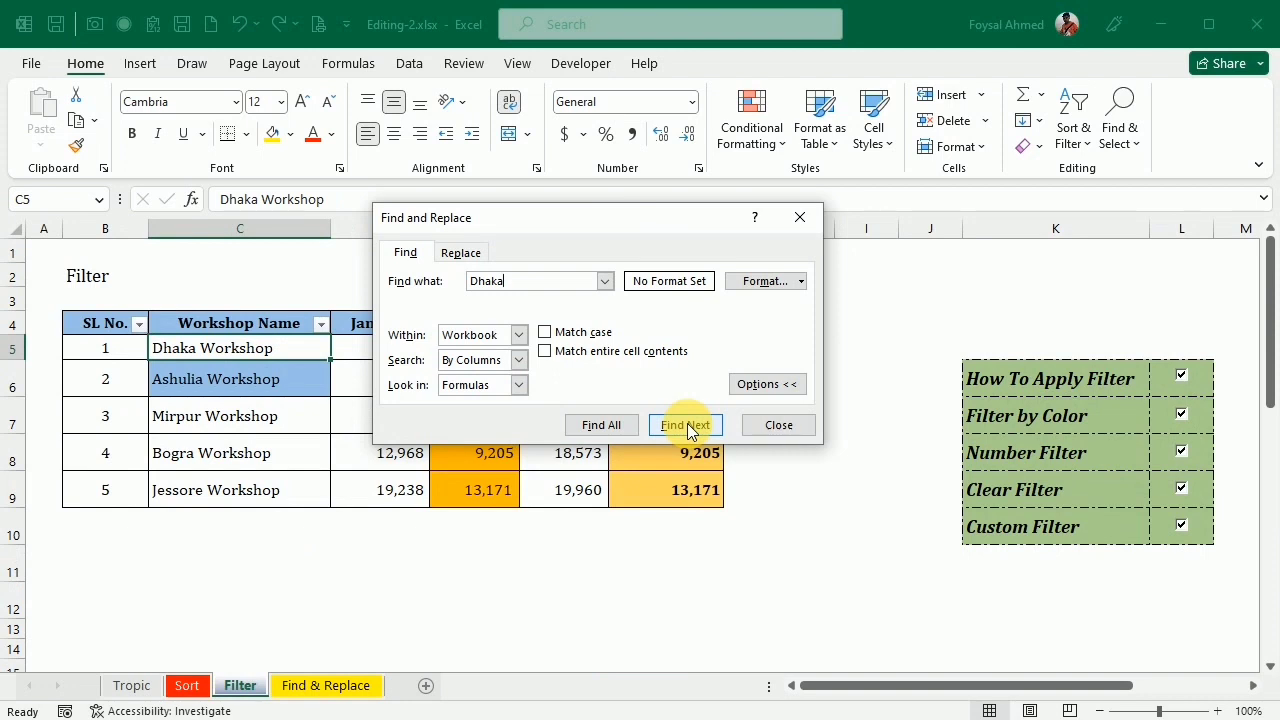
{"action": "left_click", "coordinate": [687, 425]}
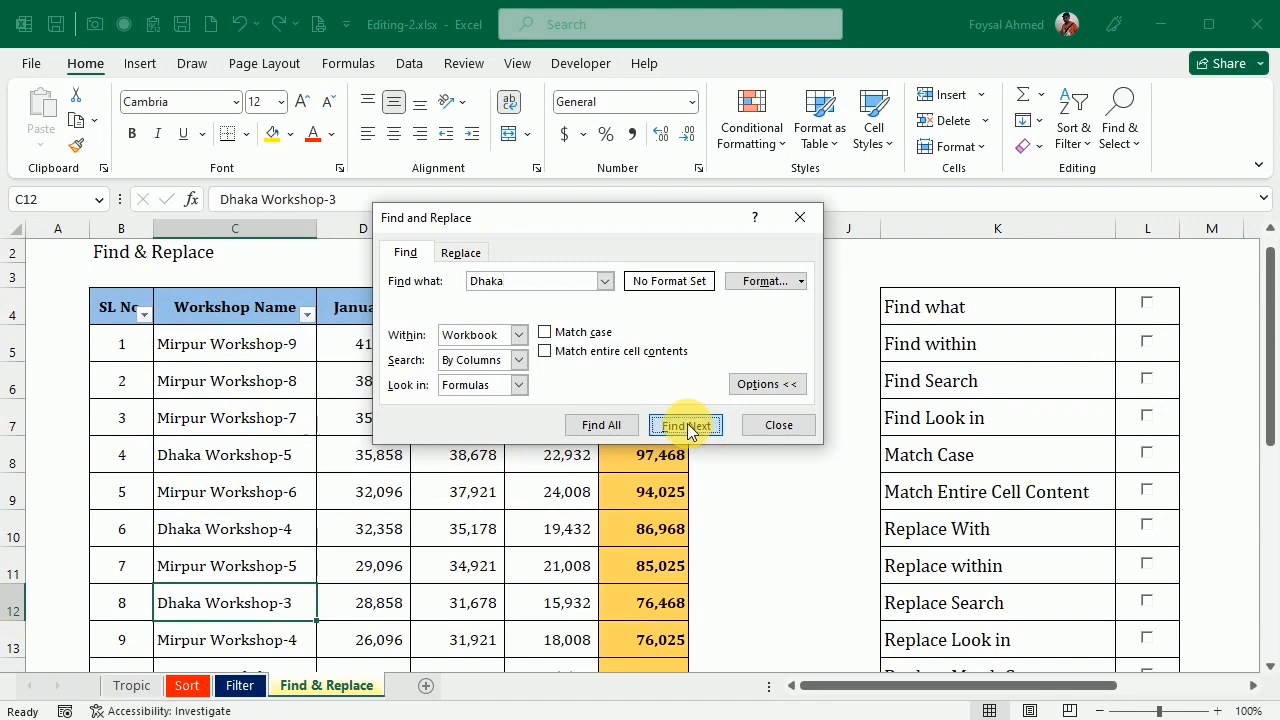
{"action": "left_click", "coordinate": [687, 425]}
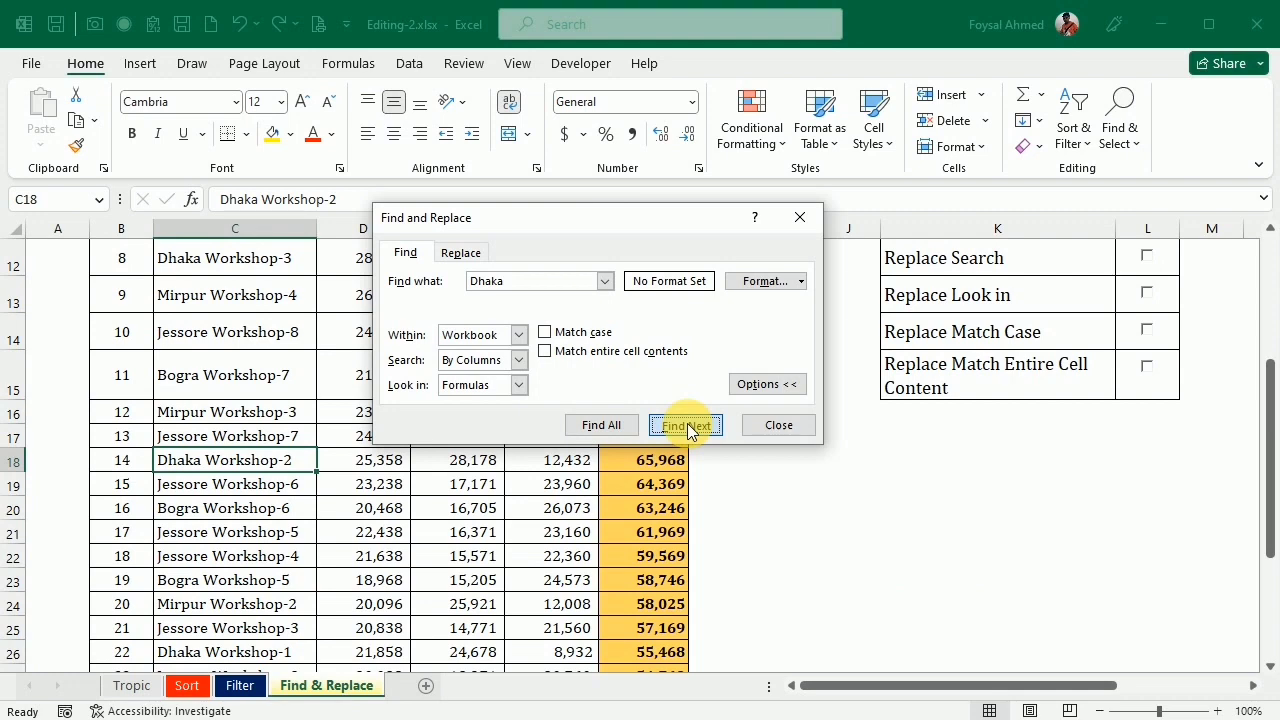
{"action": "left_click", "coordinate": [687, 425]}
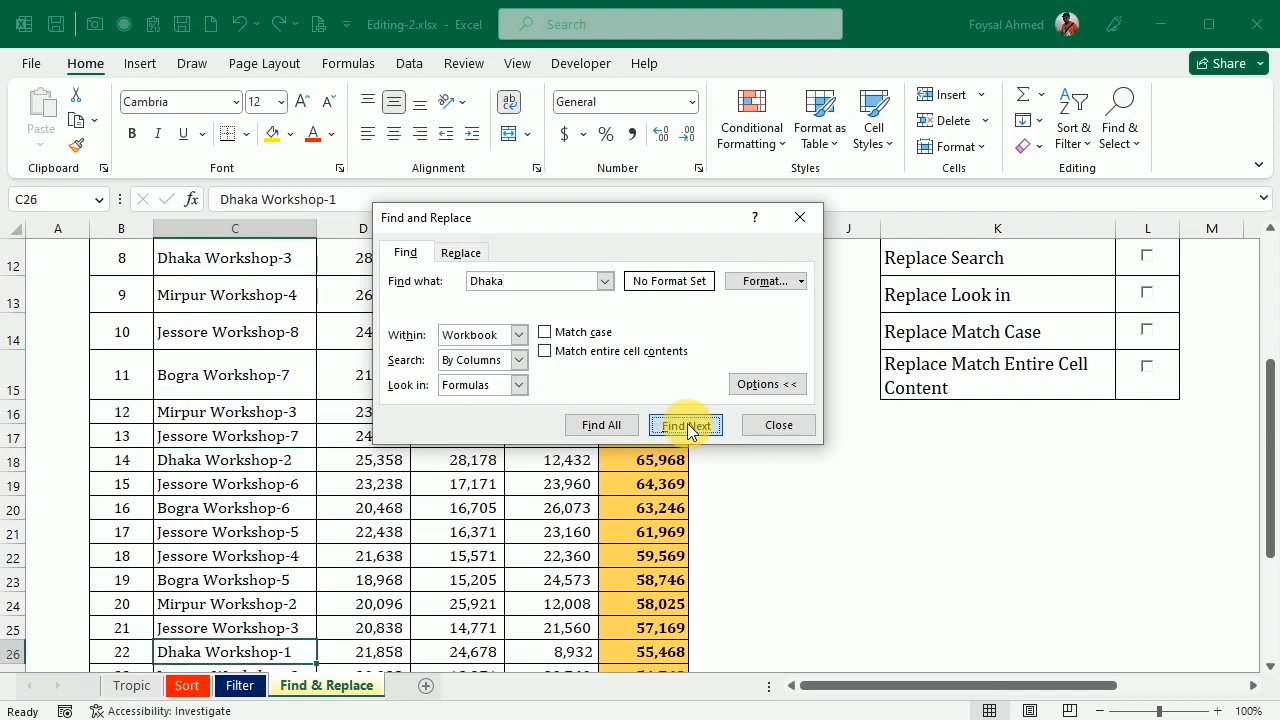
{"action": "left_click", "coordinate": [687, 425]}
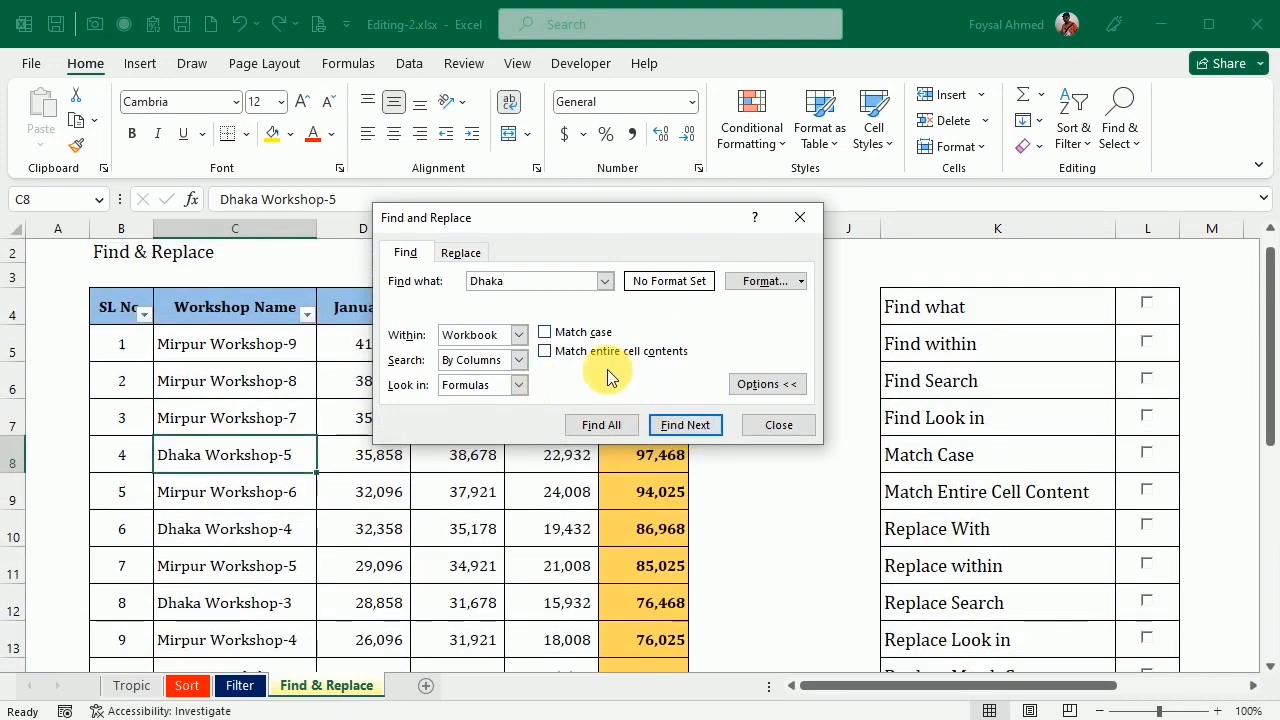
Set Search to By Rows and Look in to Comments, then try to find Dhaka in the workbook.
{"action": "left_click", "coordinate": [520, 360]}
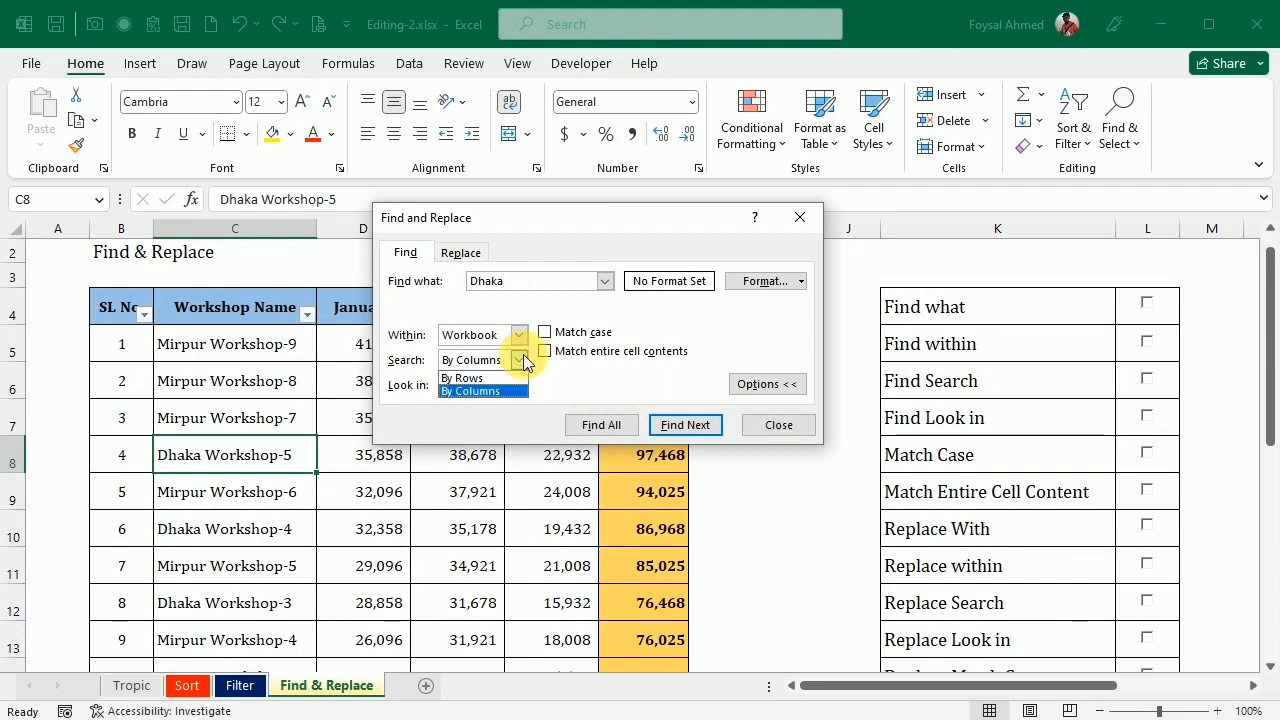
{"action": "left_click", "coordinate": [468, 378]}
{"action": "left_click", "coordinate": [518, 387]}
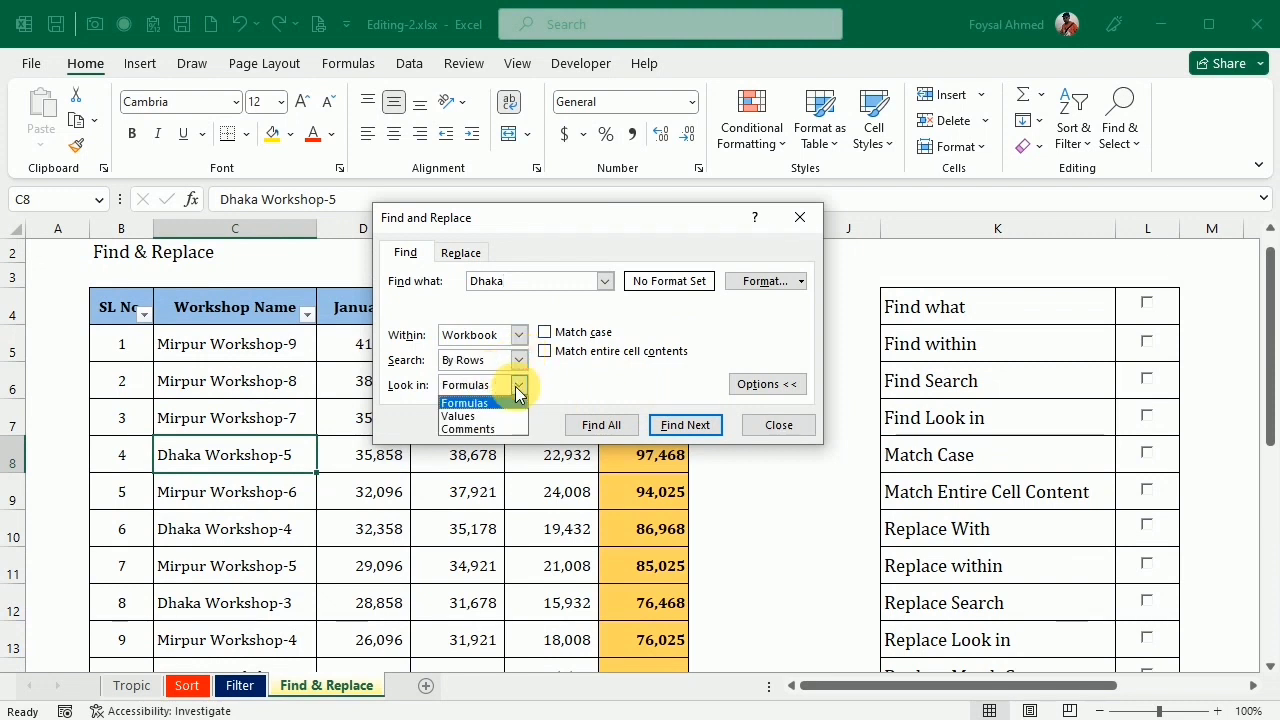
{"action": "left_click", "coordinate": [487, 430]}
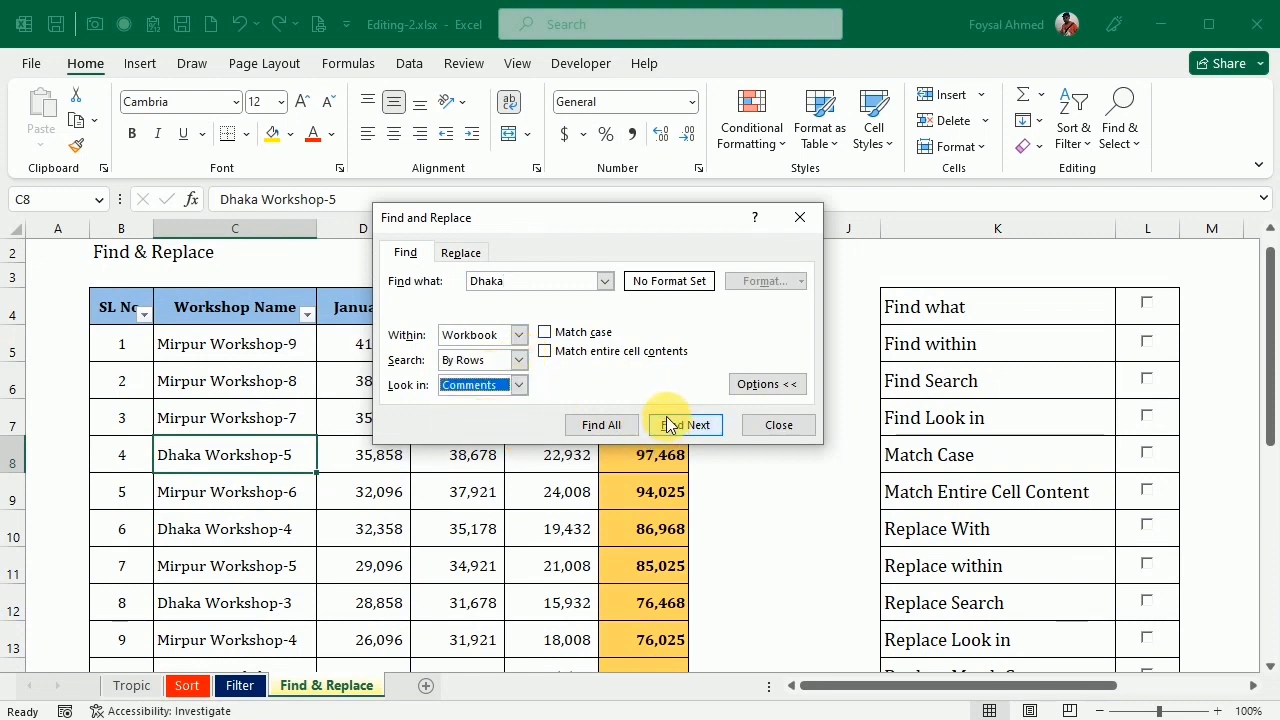
{"action": "left_click", "coordinate": [666, 424]}
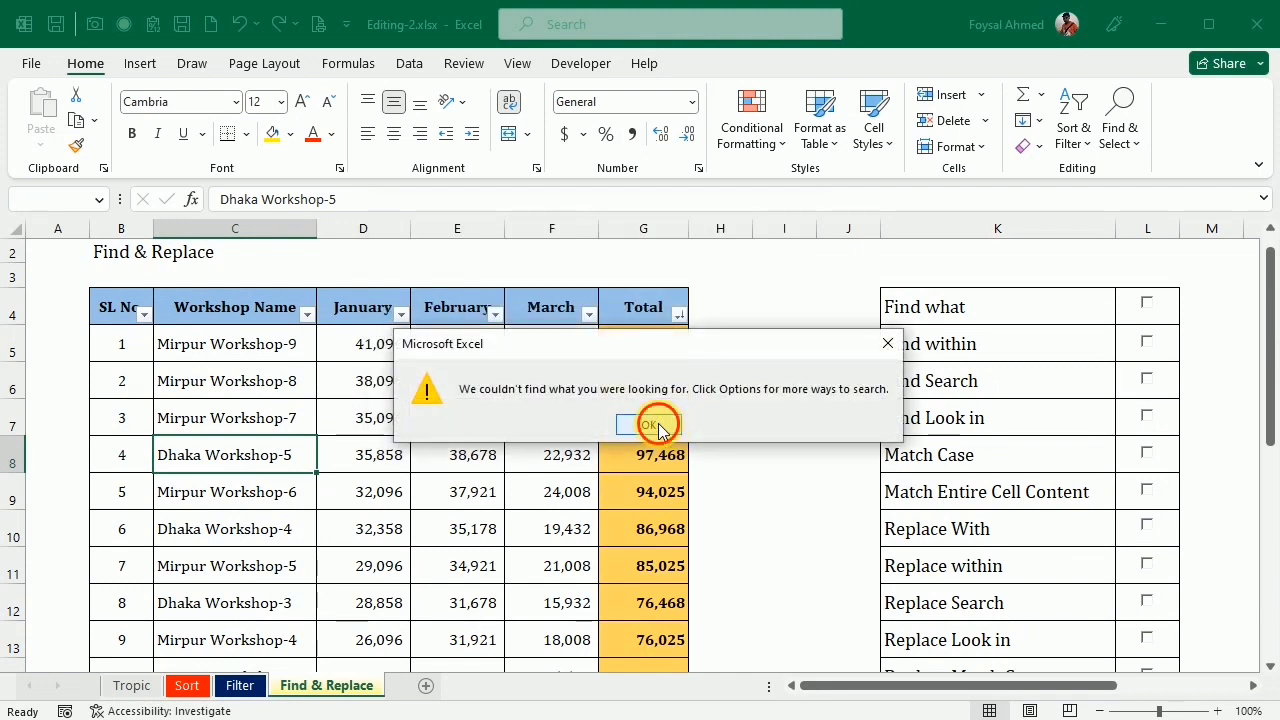
{"action": "left_click", "coordinate": [666, 425]}
{"action": "left_click", "coordinate": [662, 425]}
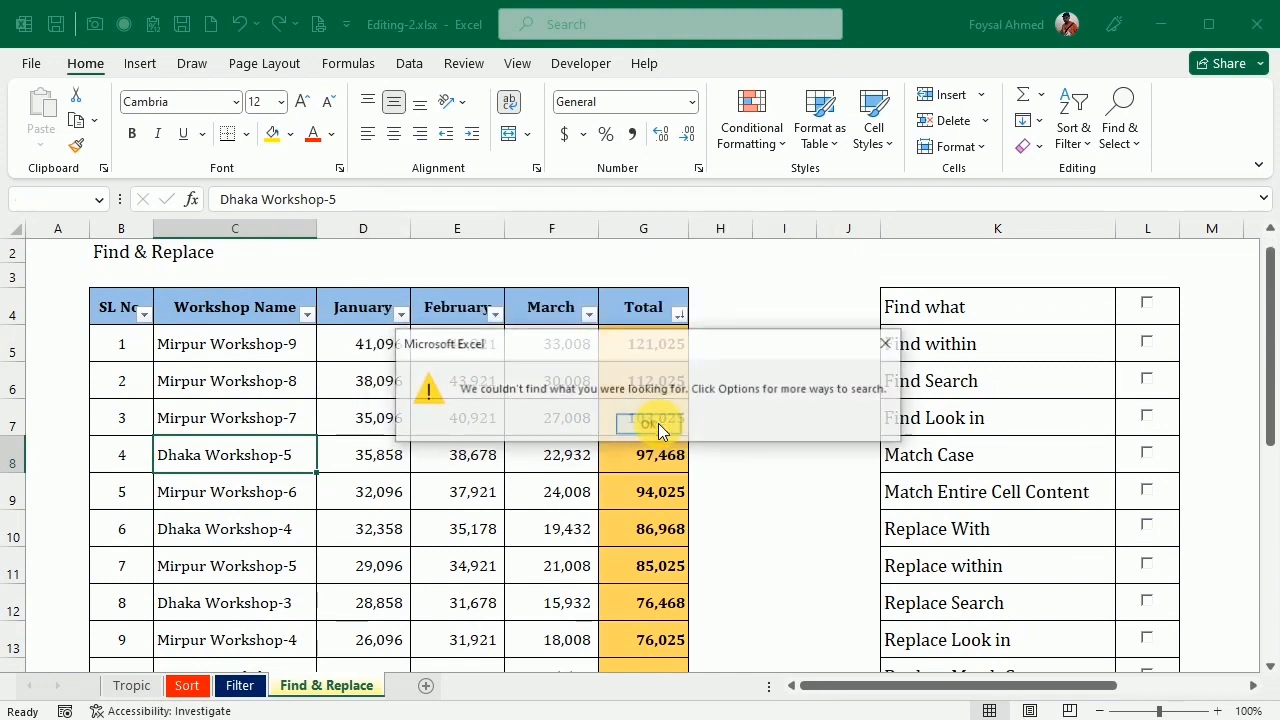
{"action": "left_click", "coordinate": [664, 427]}
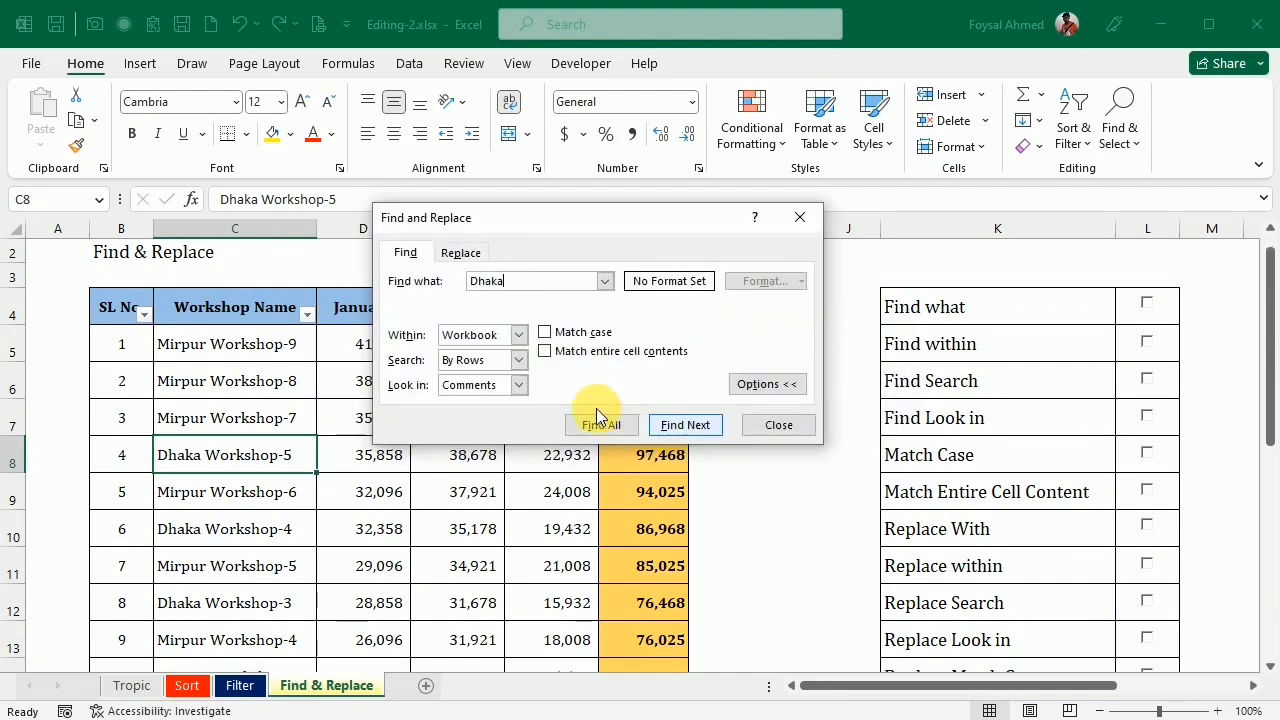
Switch the comment search to By Columns and look for the next Dhaka match.
{"action": "left_click", "coordinate": [520, 363]}
{"action": "left_click", "coordinate": [488, 389]}
{"action": "left_click", "coordinate": [686, 425]}
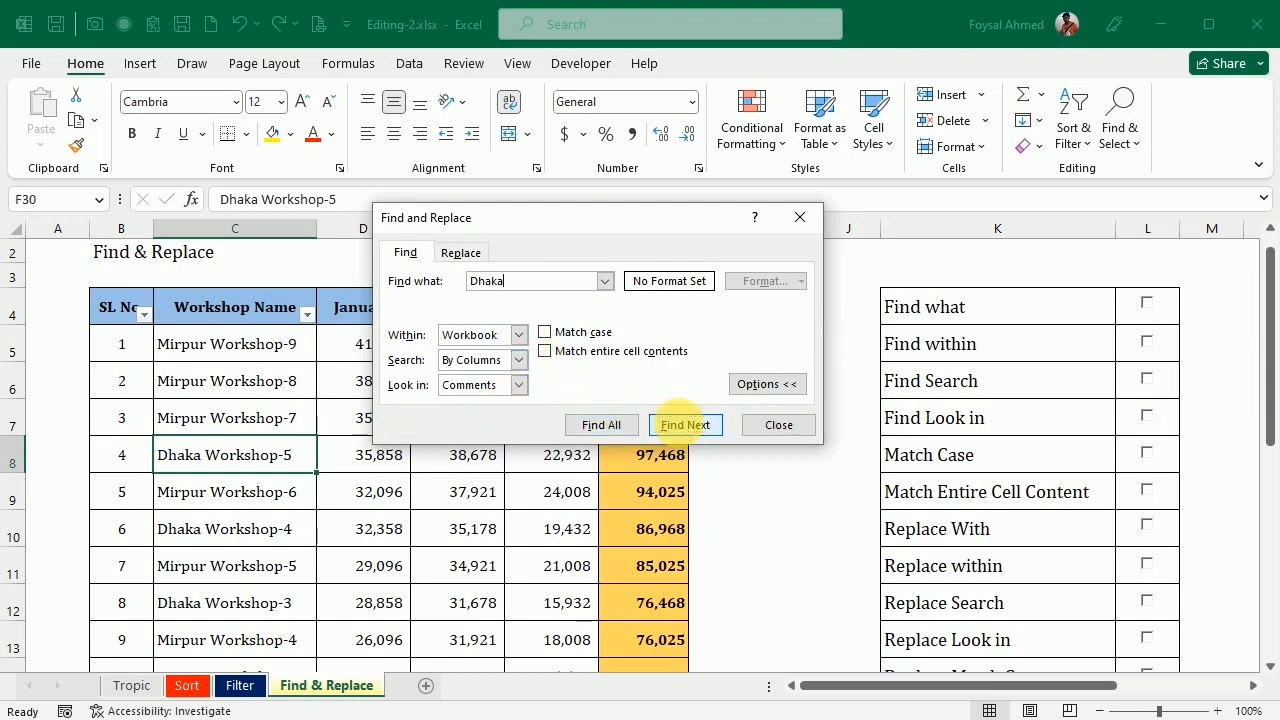
Look for the next Dhaka comment match by columns, then close the search and open the Filter sheet.
{"action": "left_click", "coordinate": [674, 420]}
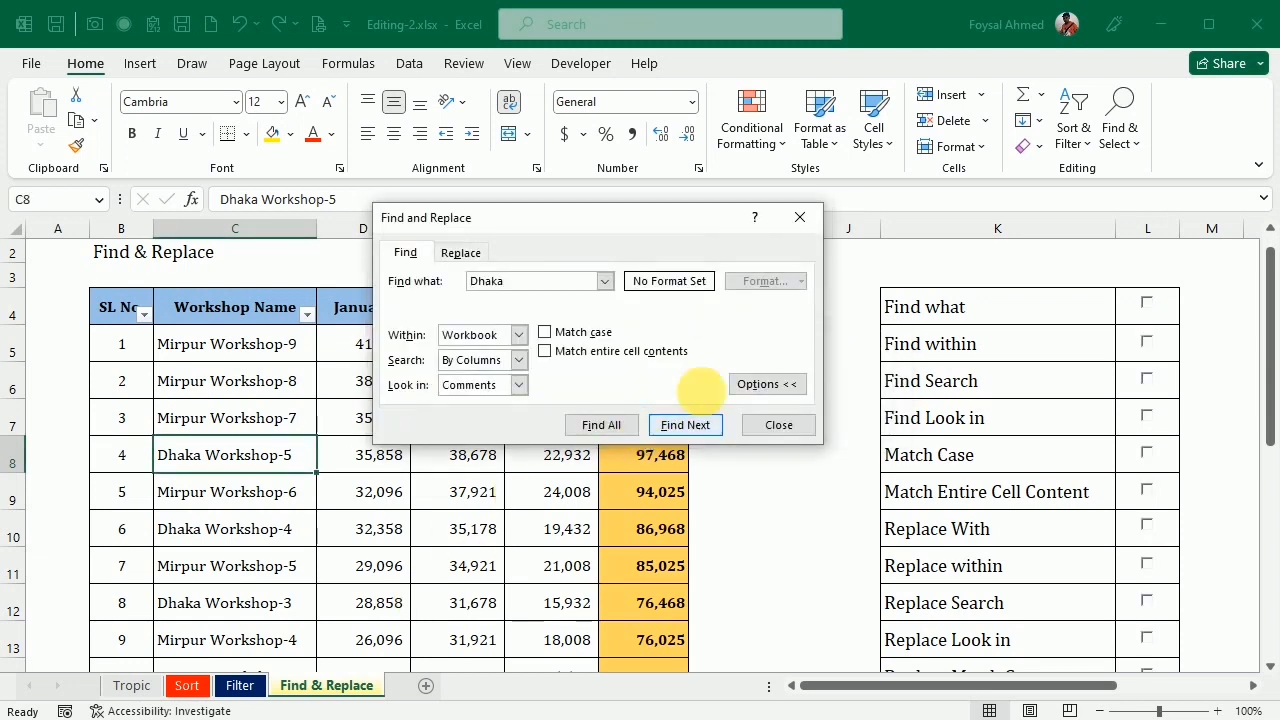
{"action": "left_click", "coordinate": [800, 217]}
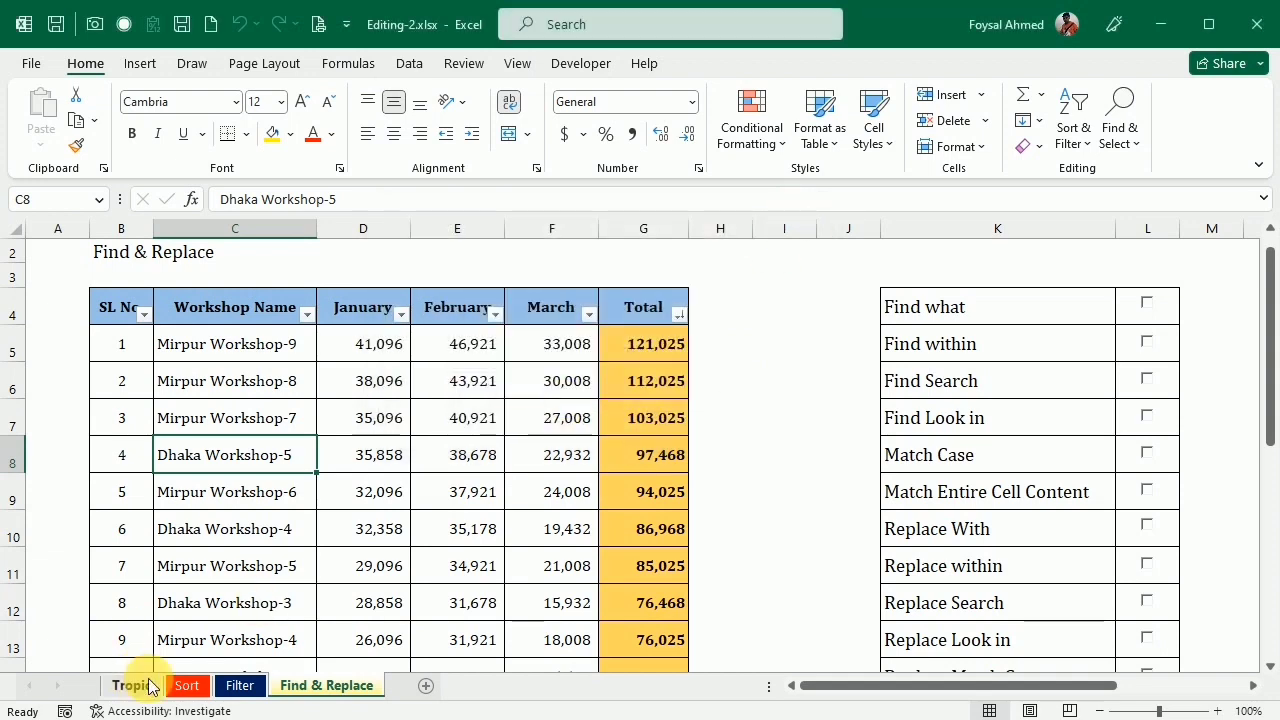
{"action": "left_click", "coordinate": [232, 686]}
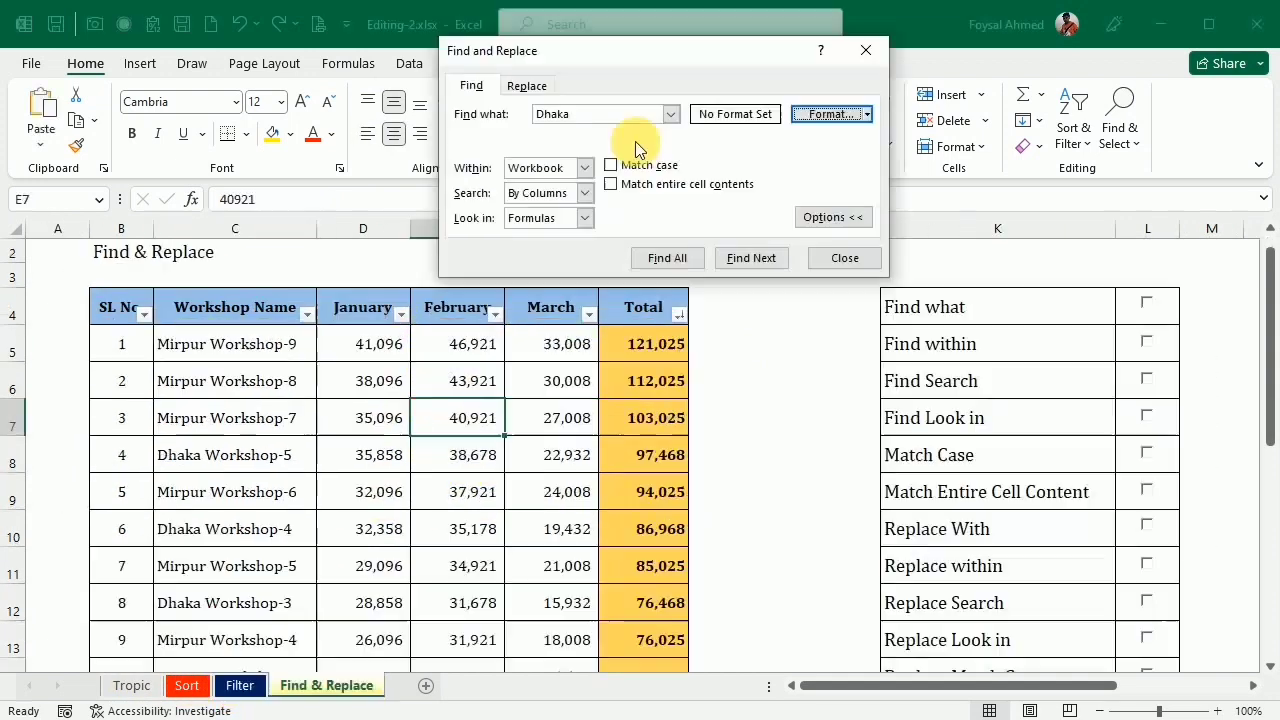
Turn on Match case for the Dhaka search in formulas, step through the matches across the workbook, and close the search.
{"action": "left_click", "coordinate": [610, 164]}
{"action": "left_click", "coordinate": [745, 259]}
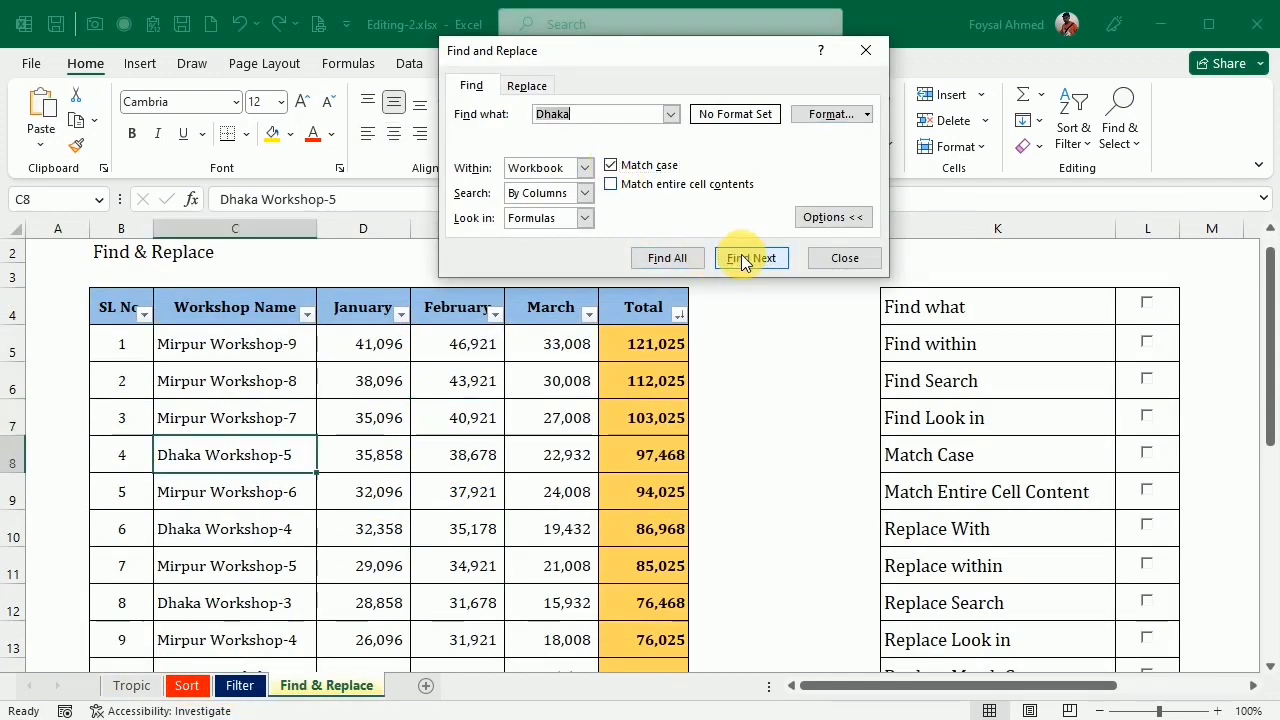
{"action": "left_click", "coordinate": [740, 261]}
{"action": "left_click", "coordinate": [735, 259]}
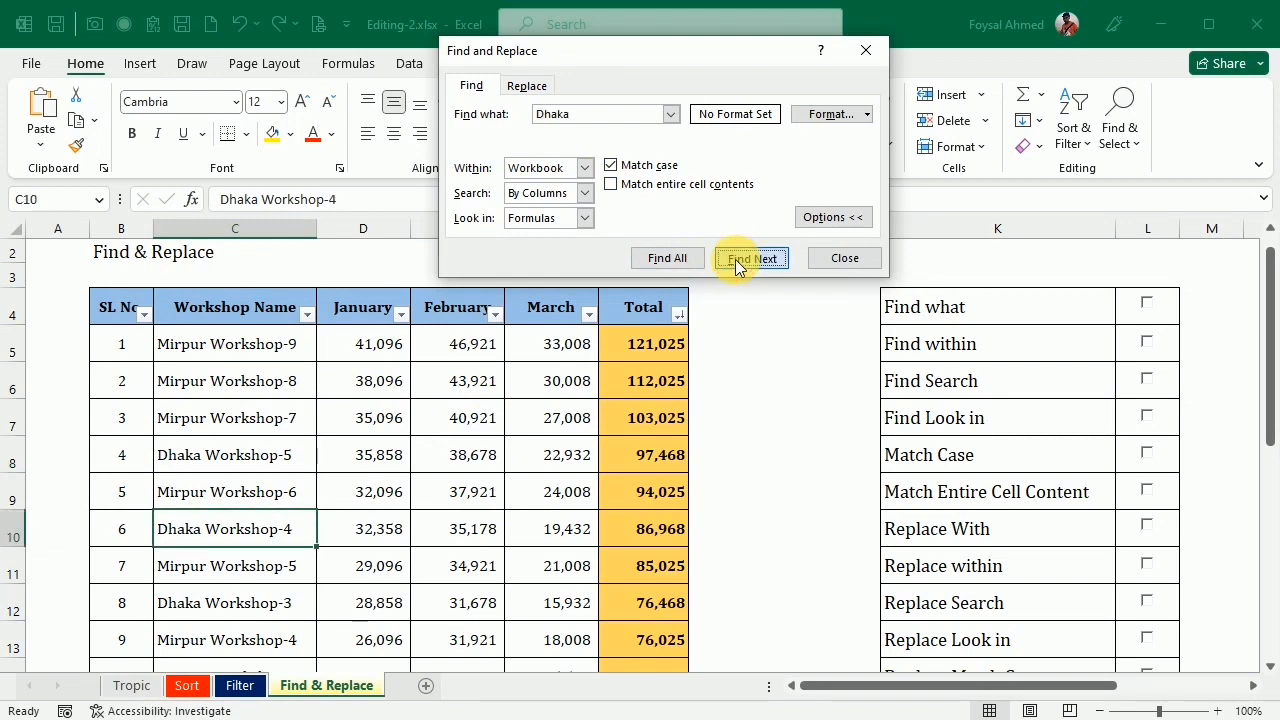
{"action": "left_click", "coordinate": [735, 259]}
{"action": "left_click", "coordinate": [734, 259]}
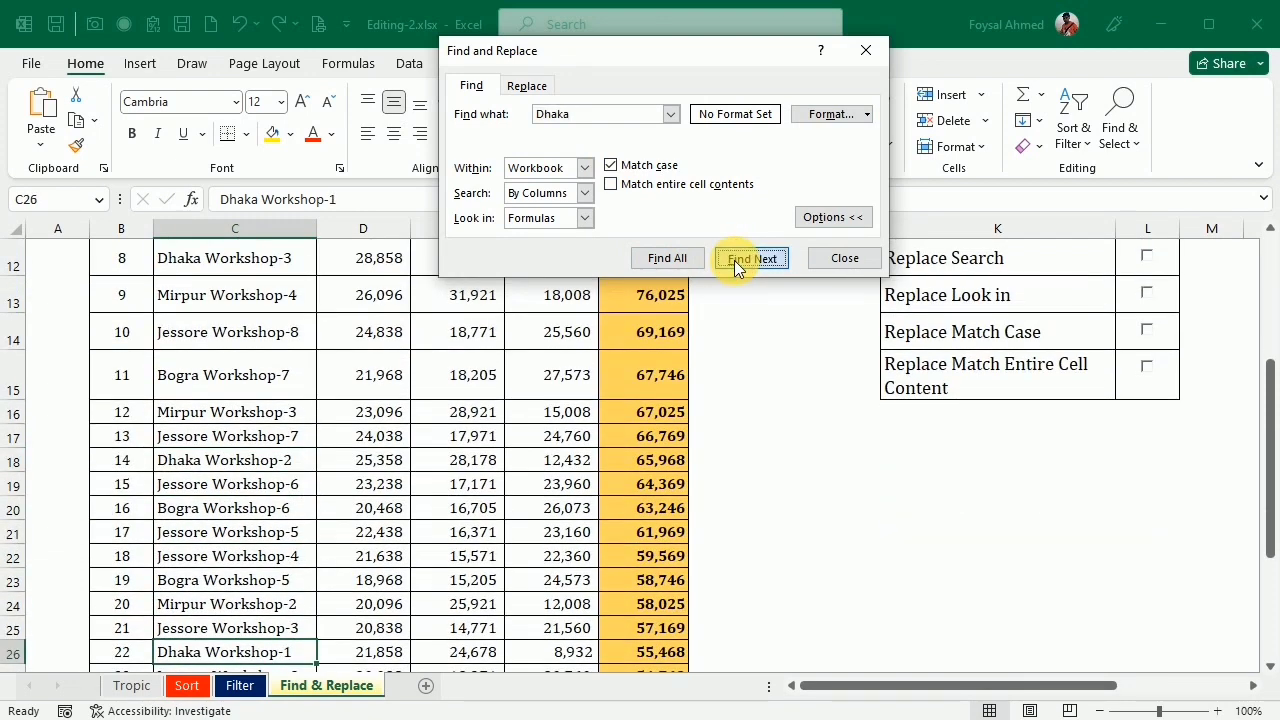
{"action": "left_click", "coordinate": [734, 259]}
{"action": "left_click", "coordinate": [734, 259]}
{"action": "left_click", "coordinate": [734, 259]}
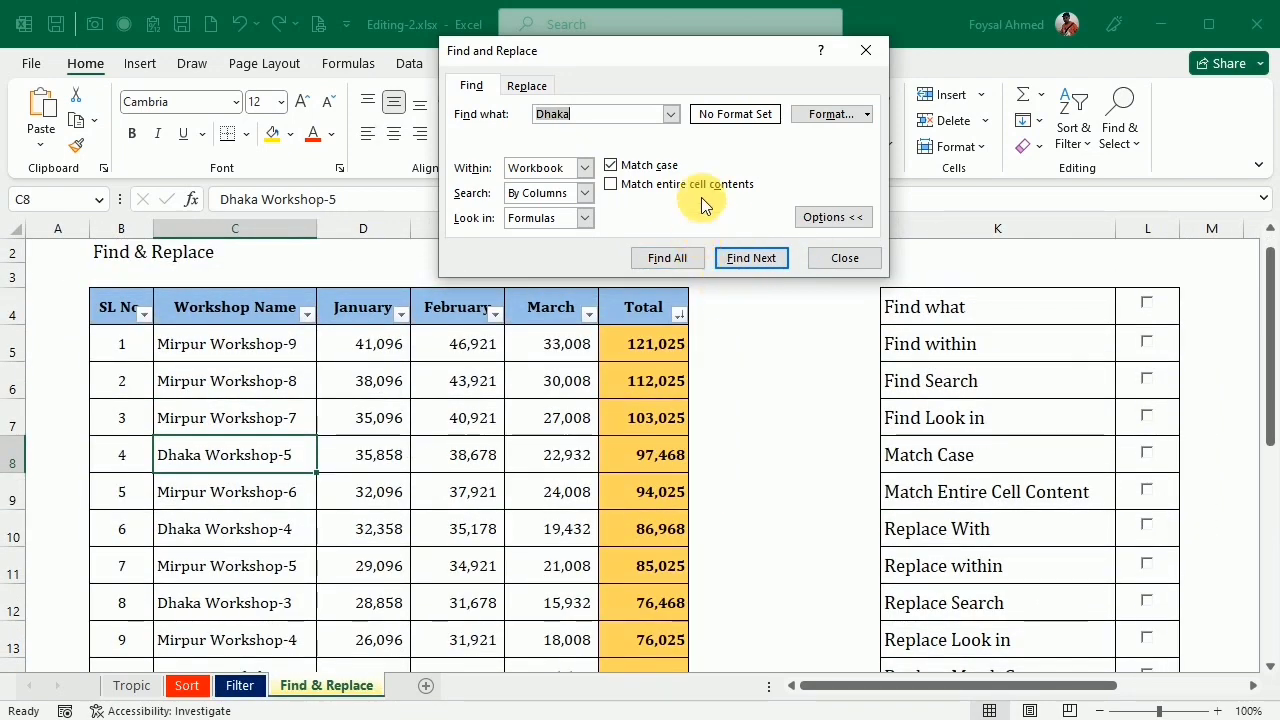
{"action": "left_click", "coordinate": [866, 50]}
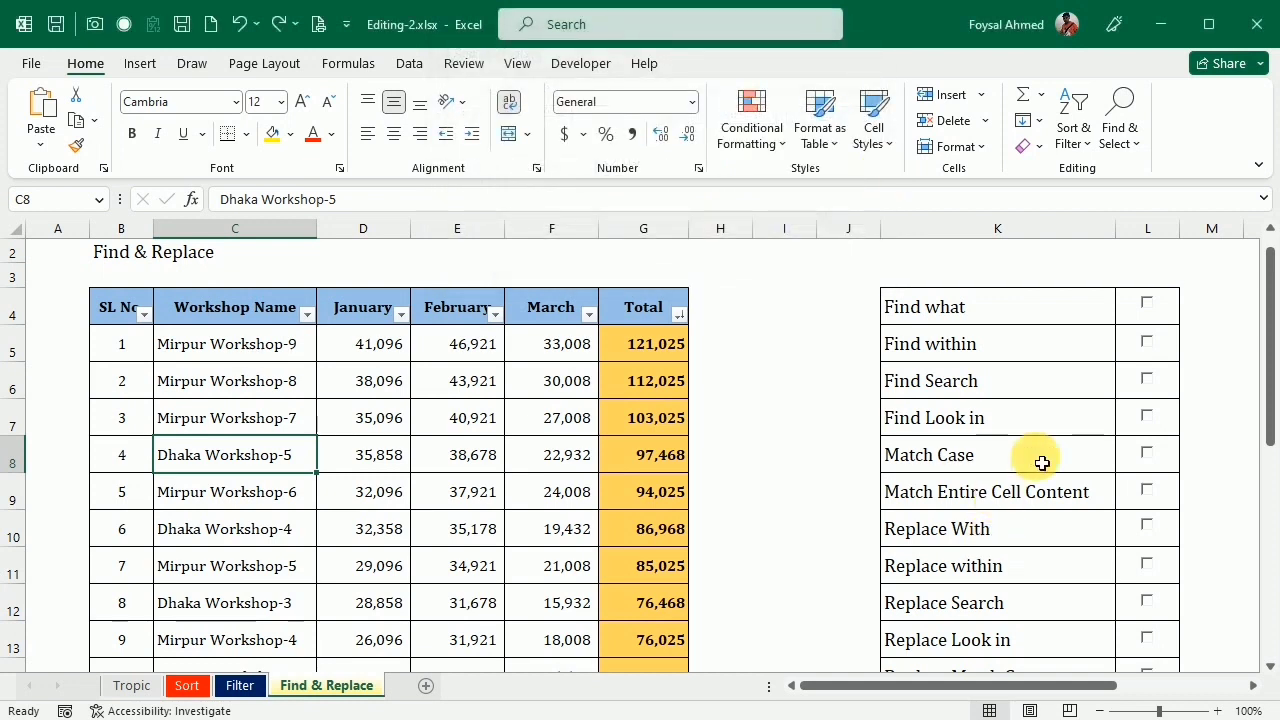
Tick the checklist items Find what, Find within, Find Search, Find Look in, Match Case and Match Entire Cell Content.
{"action": "left_click", "coordinate": [1148, 303]}
{"action": "left_click", "coordinate": [1148, 342]}
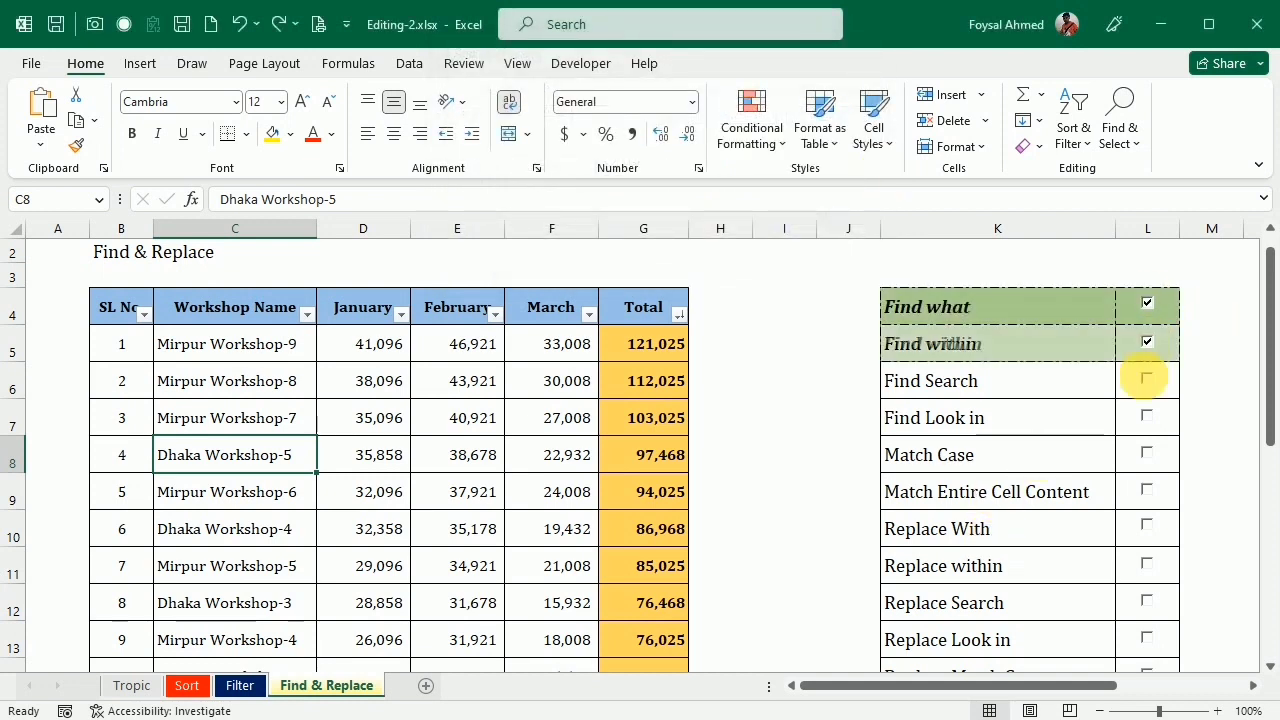
{"action": "left_click", "coordinate": [1160, 385]}
{"action": "left_click", "coordinate": [1150, 419]}
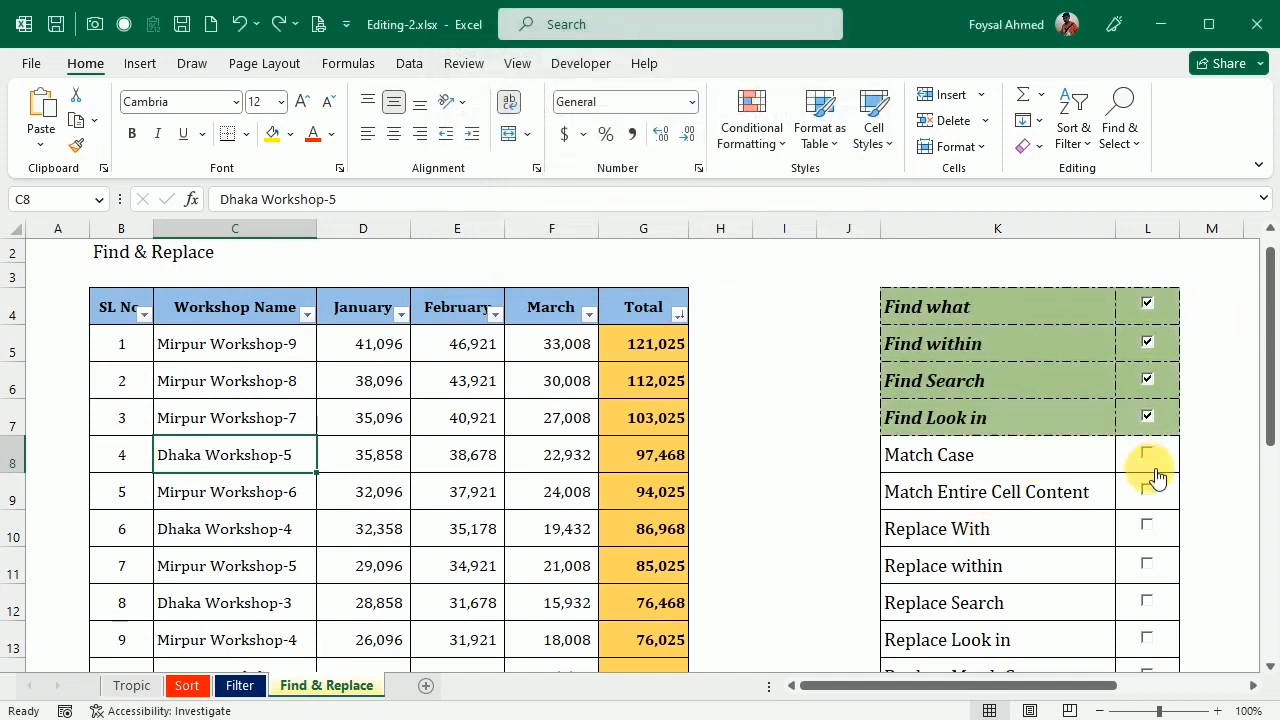
{"action": "left_click", "coordinate": [1150, 458]}
{"action": "left_click", "coordinate": [1148, 490]}
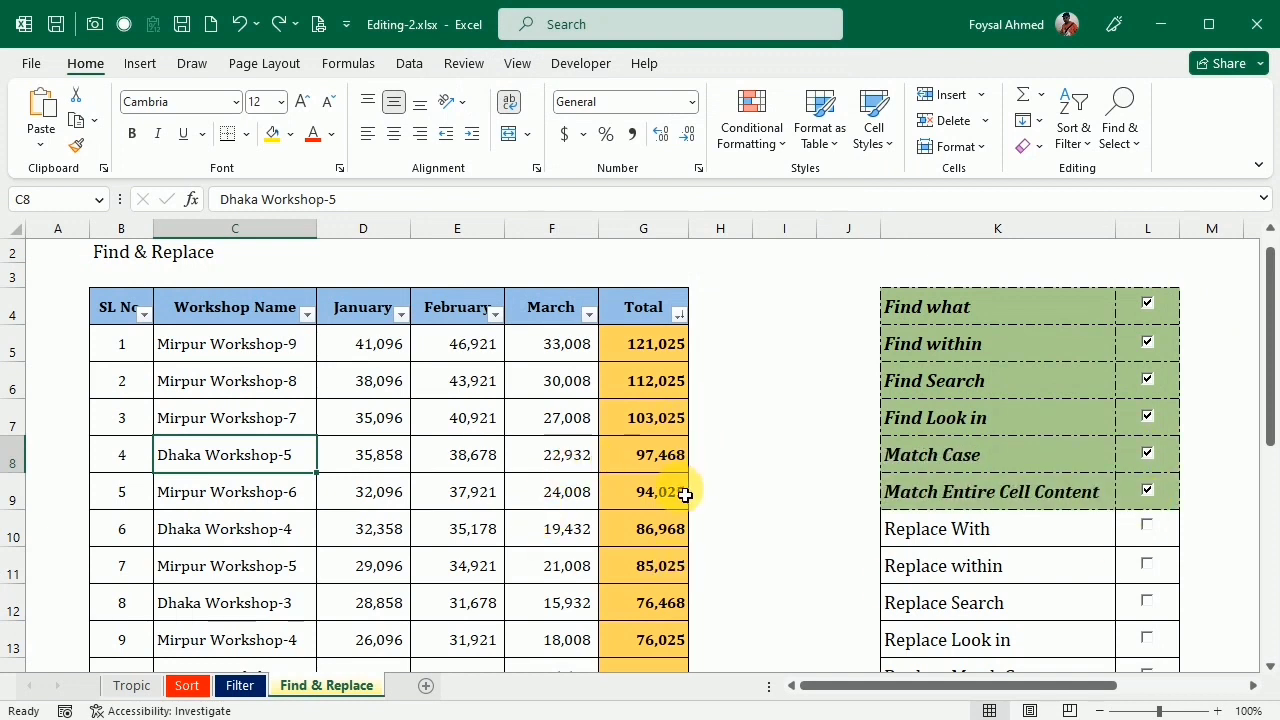
Replace Dhaka with Barishal one match at a time within the current sheet, for the Workshop-5, Workshop-4 and Workshop-3 entries.
{"action": "key", "text": "ctrl+h"}
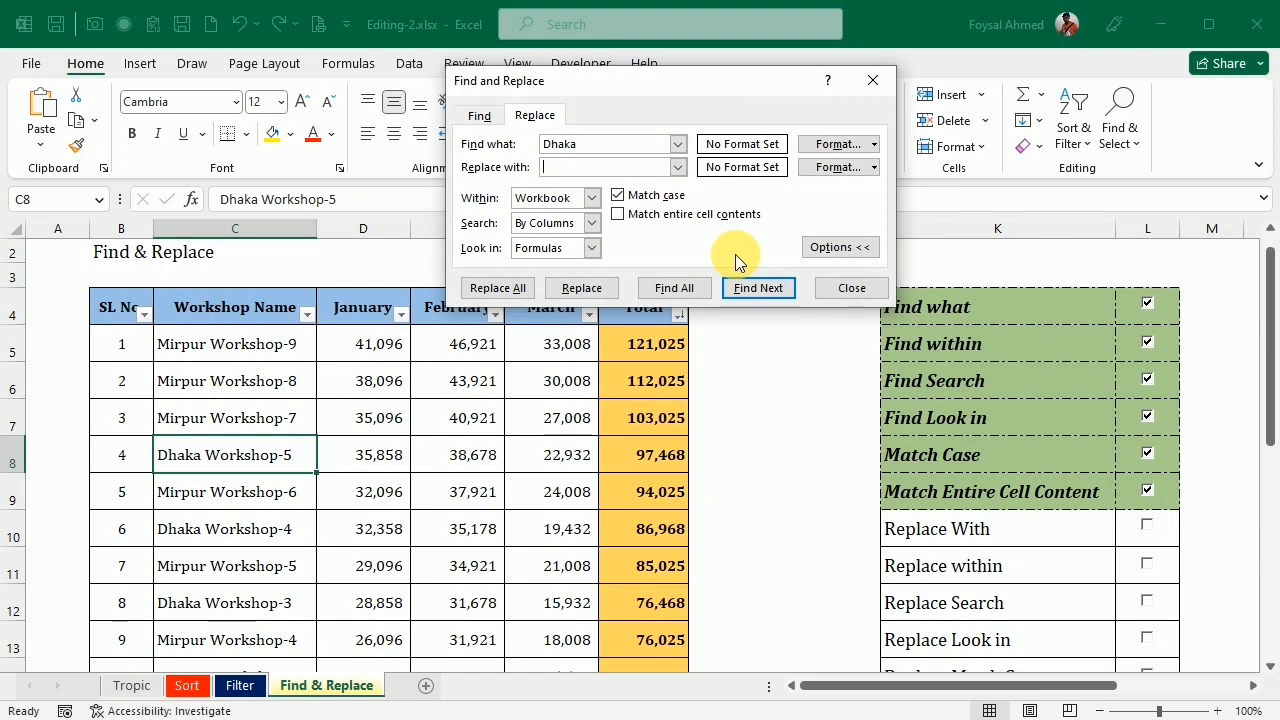
{"action": "type", "text": "Barishal"}
{"action": "left_click", "coordinate": [592, 198]}
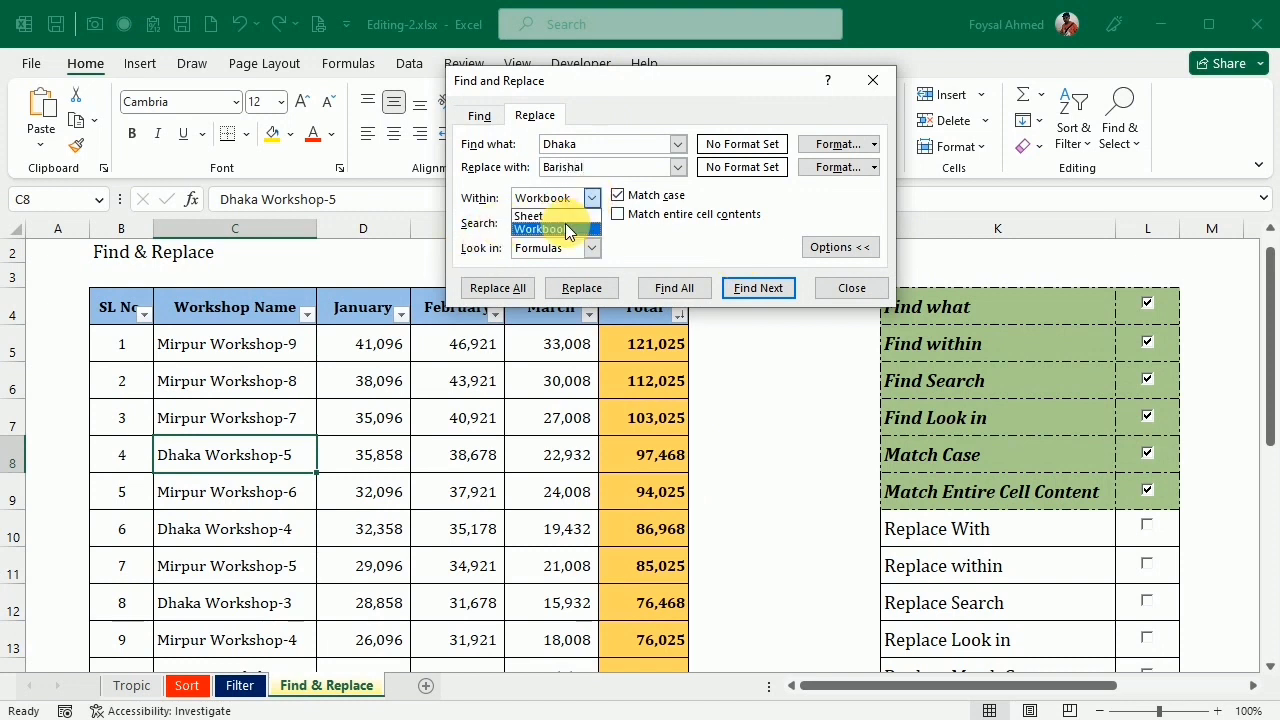
{"action": "left_click", "coordinate": [564, 218]}
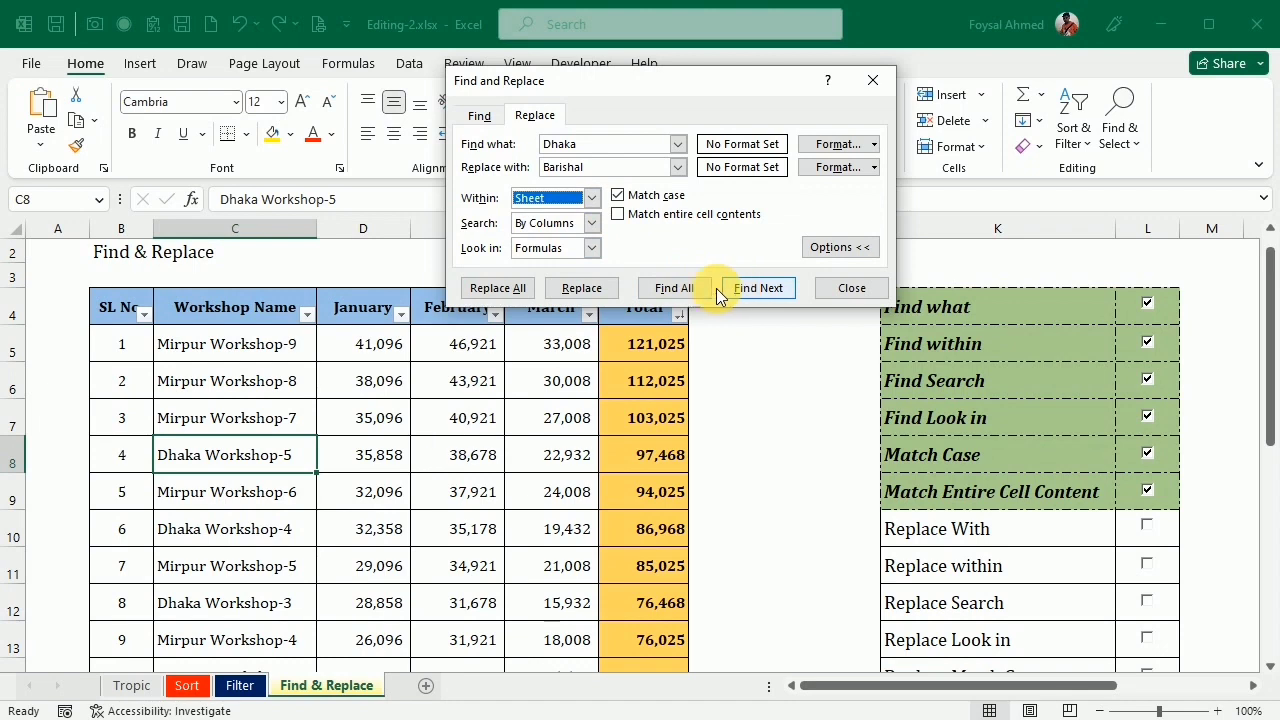
{"action": "left_click", "coordinate": [581, 287]}
{"action": "left_click", "coordinate": [581, 287]}
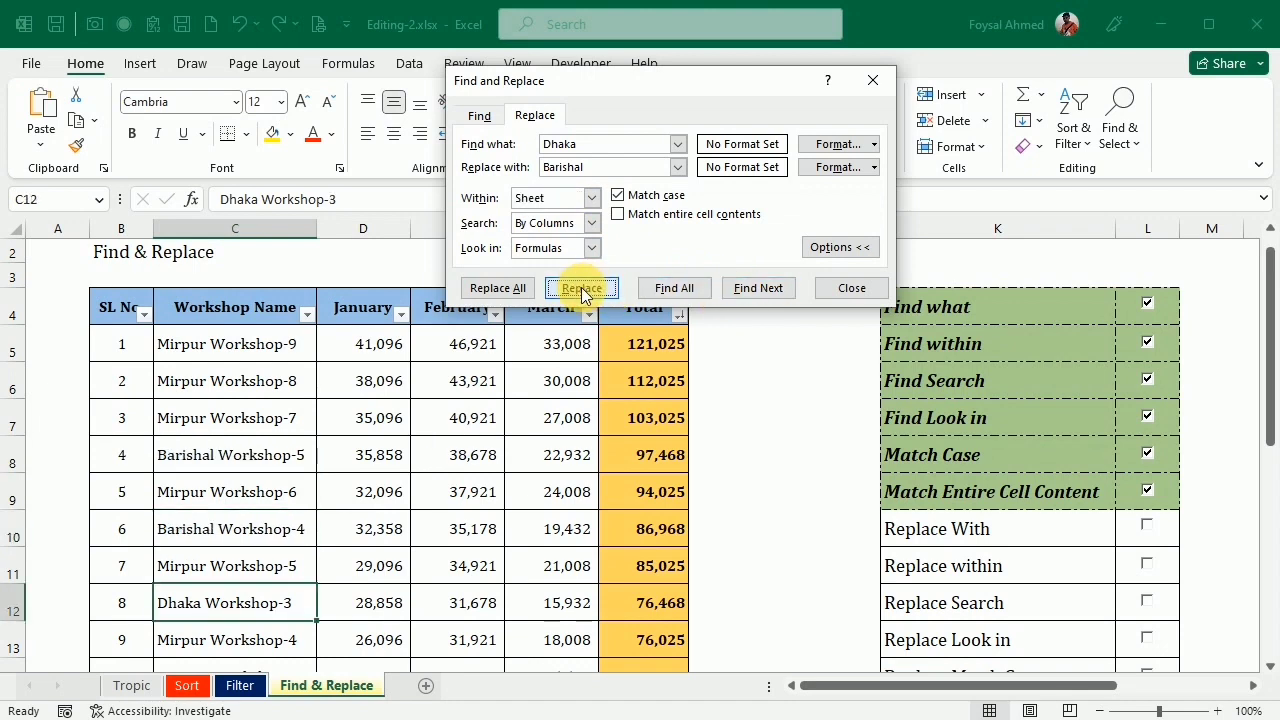
{"action": "left_click", "coordinate": [583, 289]}
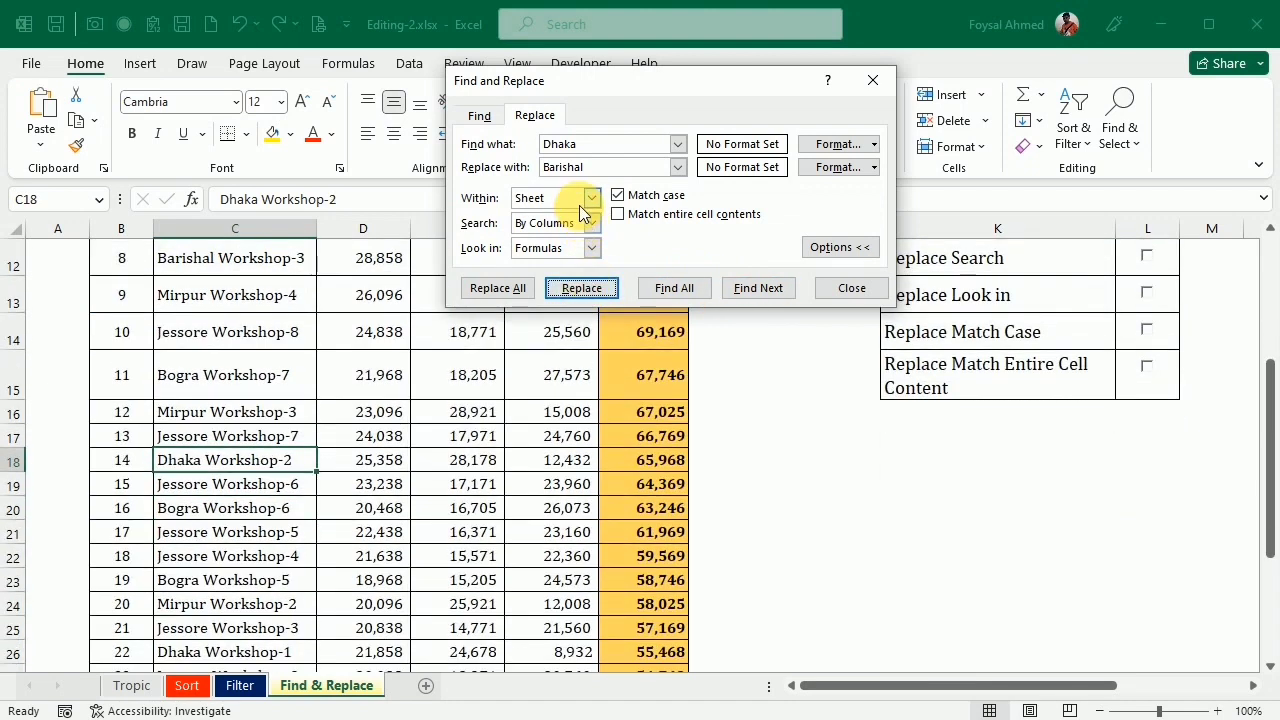
Set Within to Workbook and replace the remaining Dhaka entries with Barishal one by one across all sheets.
{"action": "left_click", "coordinate": [590, 199]}
{"action": "left_click", "coordinate": [568, 226]}
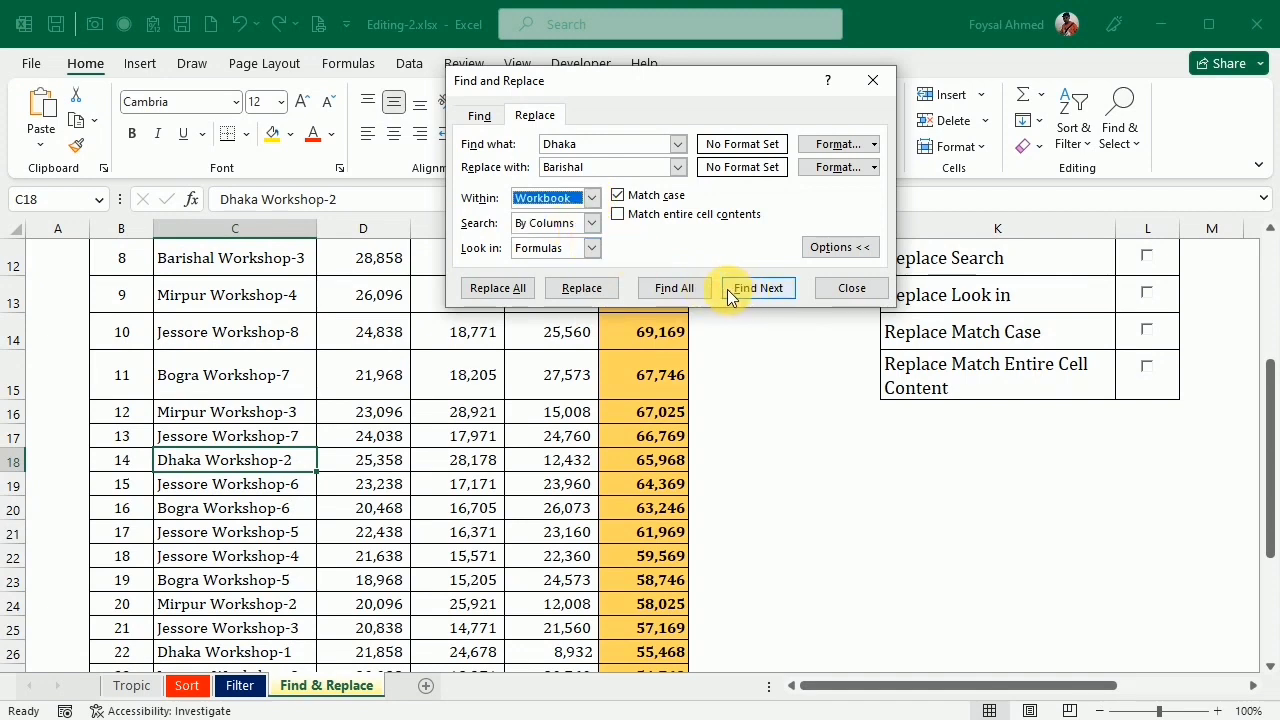
{"action": "left_click", "coordinate": [572, 289]}
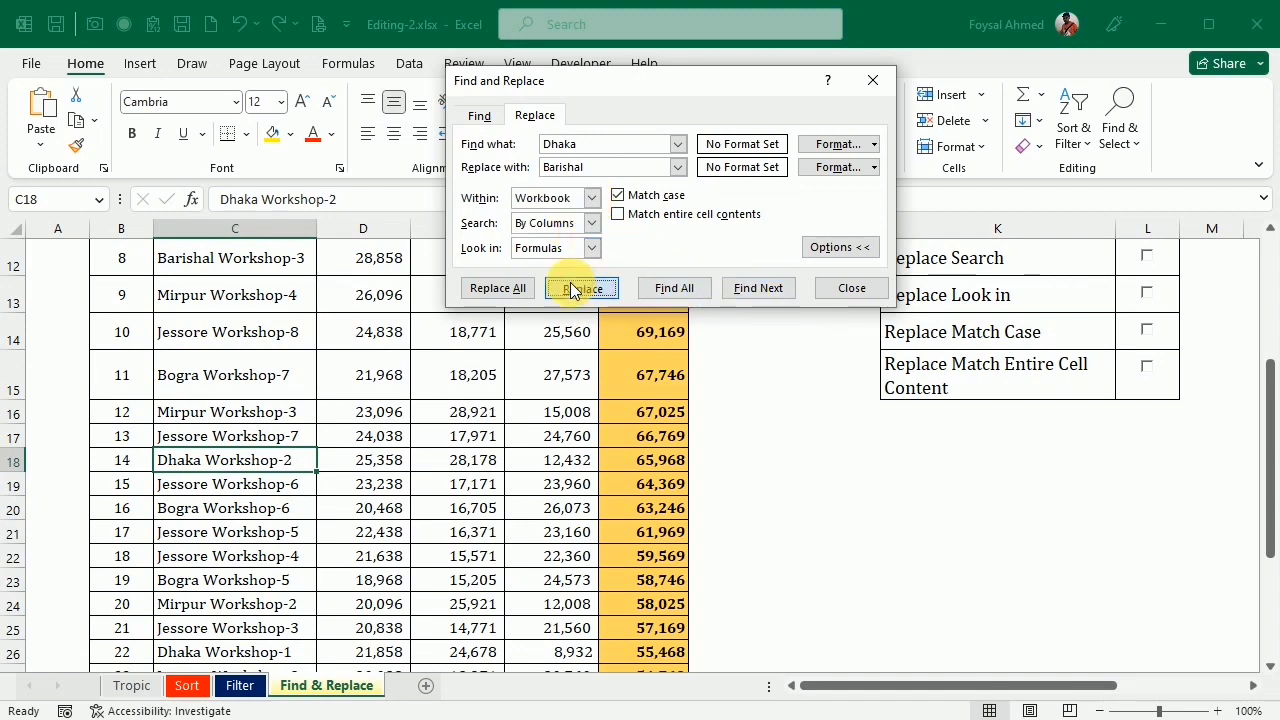
{"action": "left_click", "coordinate": [582, 289]}
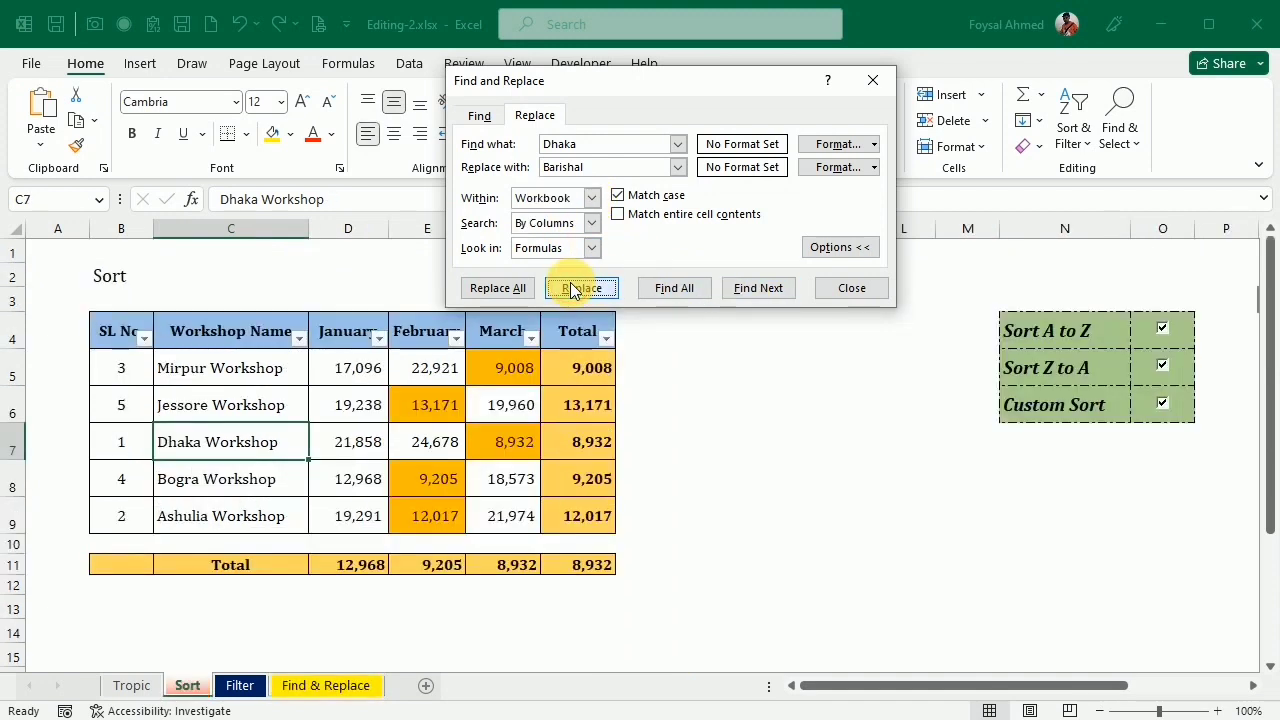
{"action": "left_click", "coordinate": [572, 289]}
{"action": "left_click", "coordinate": [574, 289]}
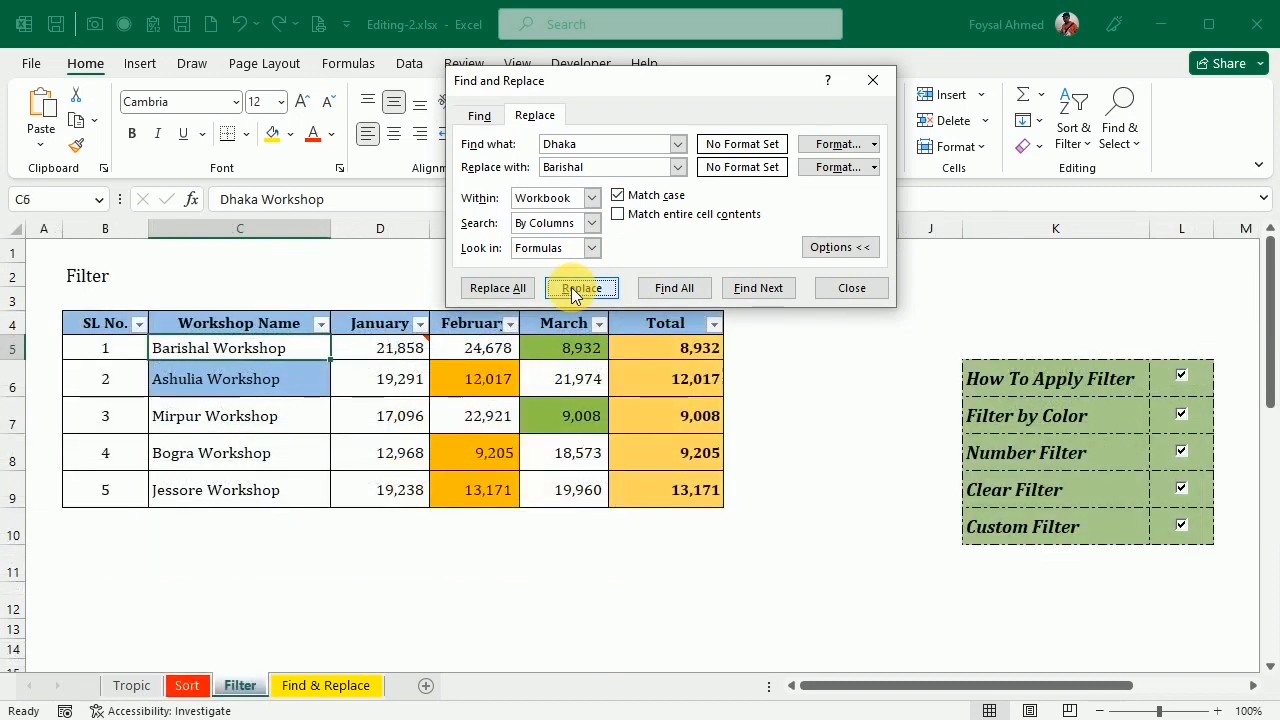
{"action": "left_click", "coordinate": [574, 289]}
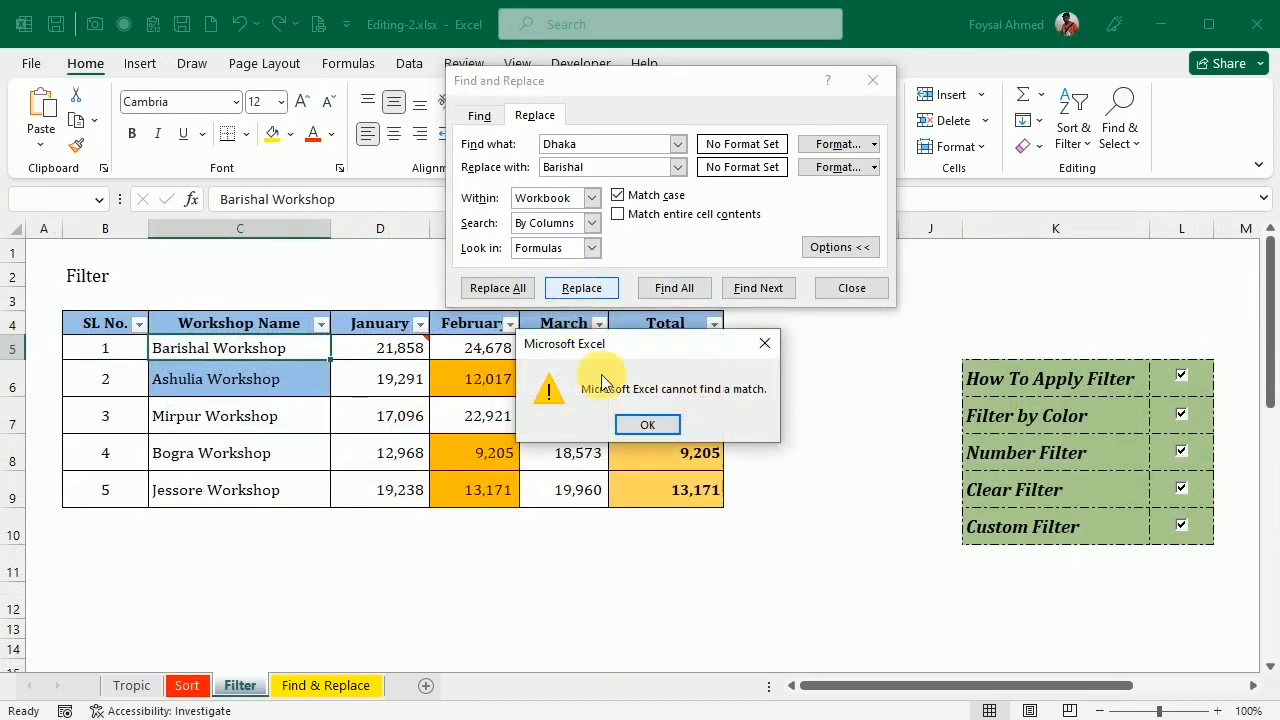
{"action": "left_click", "coordinate": [664, 428]}
Back on the Find & Replace sheet, toggle the Match case option, then collapse the replace options and close the dialog.
{"action": "left_click", "coordinate": [352, 688]}
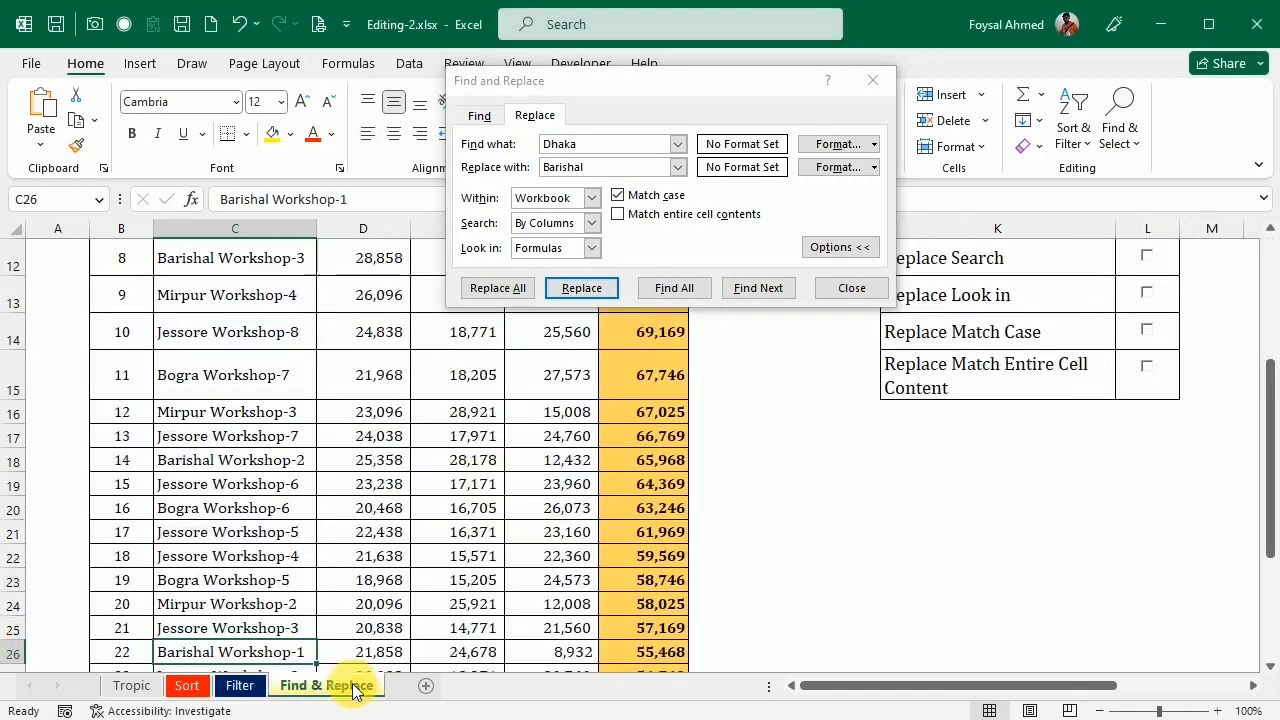
{"action": "scroll", "coordinate": [820, 523], "scroll_direction": "up", "scroll_amount": 4}
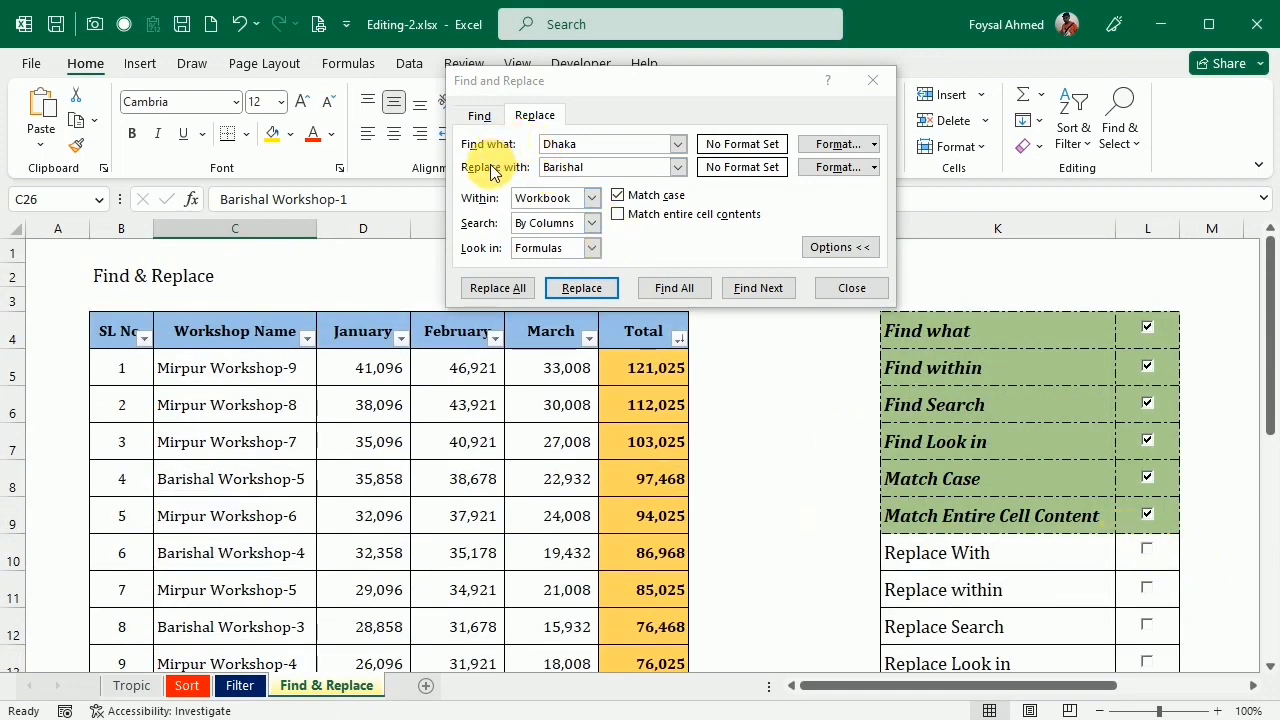
{"action": "left_click", "coordinate": [621, 200]}
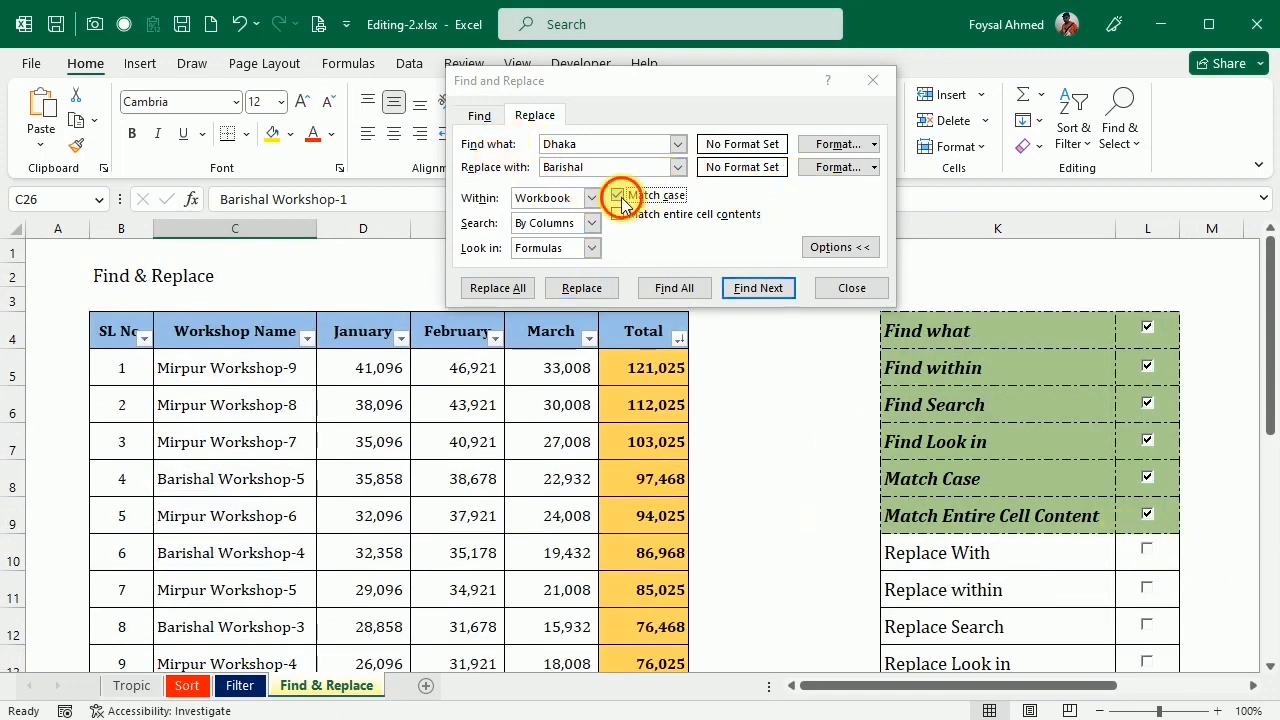
{"action": "left_click", "coordinate": [838, 250]}
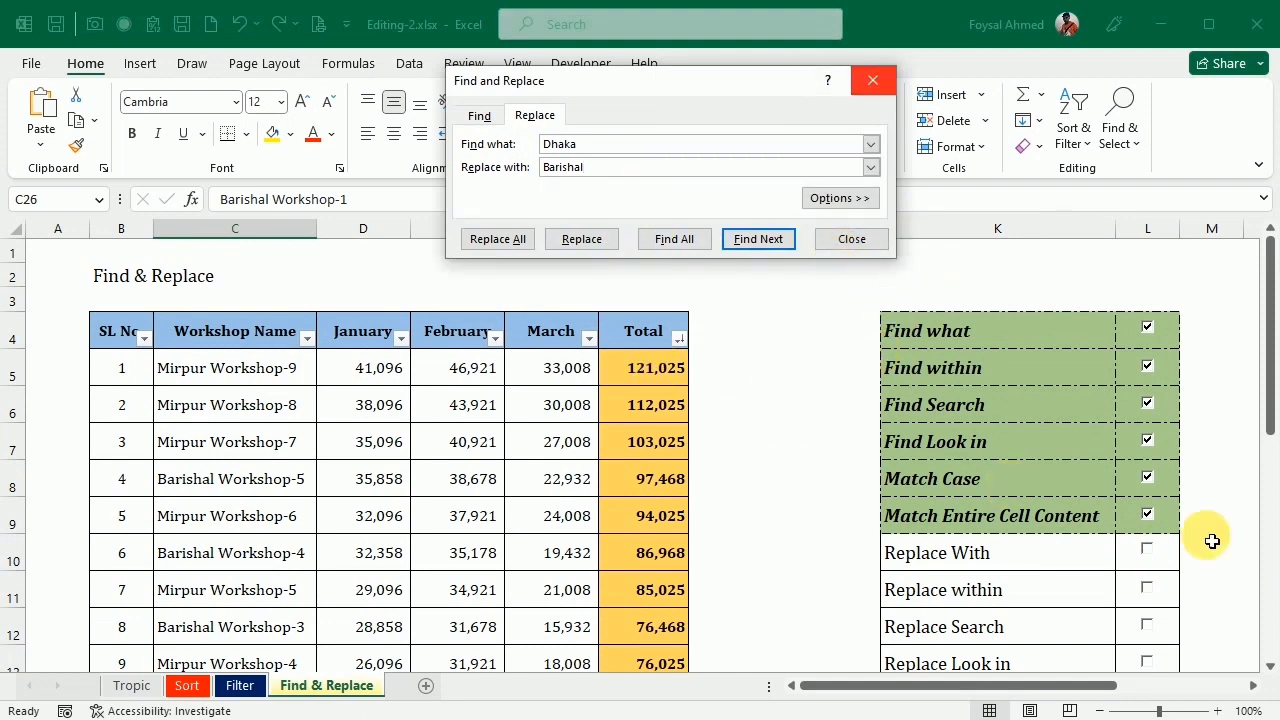
{"action": "left_click", "coordinate": [872, 80]}
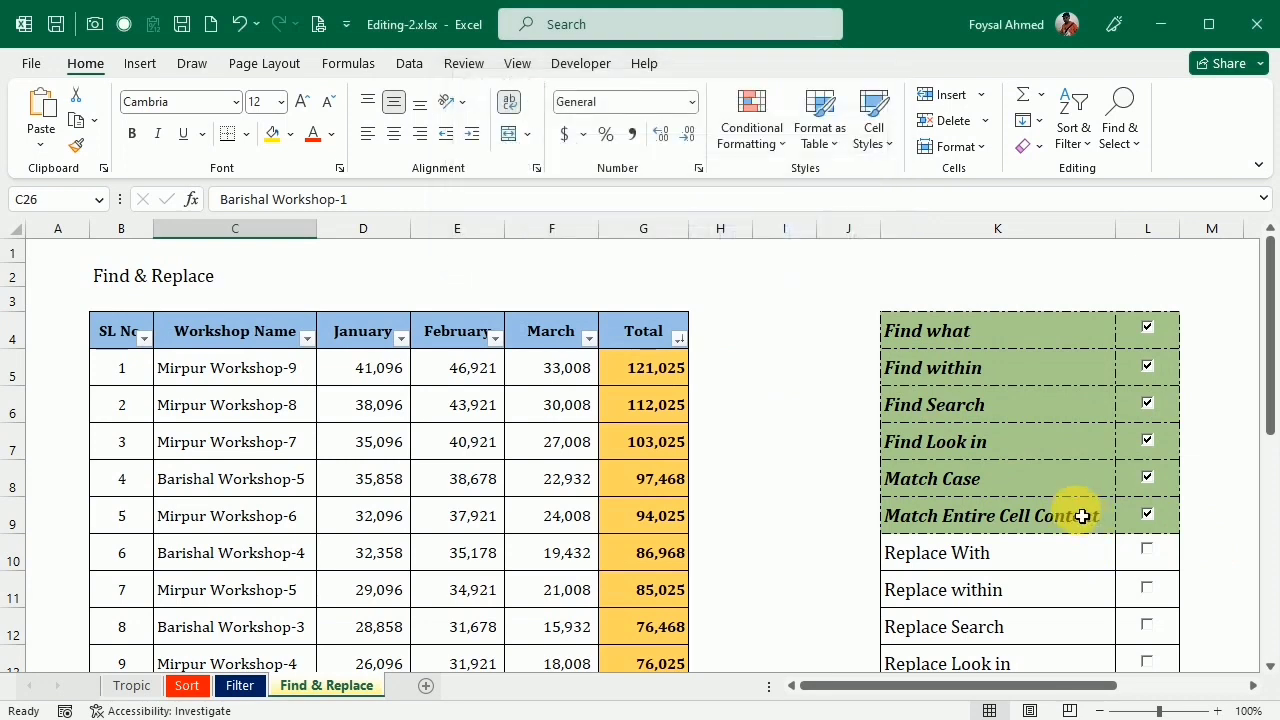
Tick the checklist items Replace With, Replace within, Replace Search and Replace Look in.
{"action": "scroll", "coordinate": [1085, 516], "scroll_direction": "down", "scroll_amount": 1}
{"action": "left_click", "coordinate": [1147, 440]}
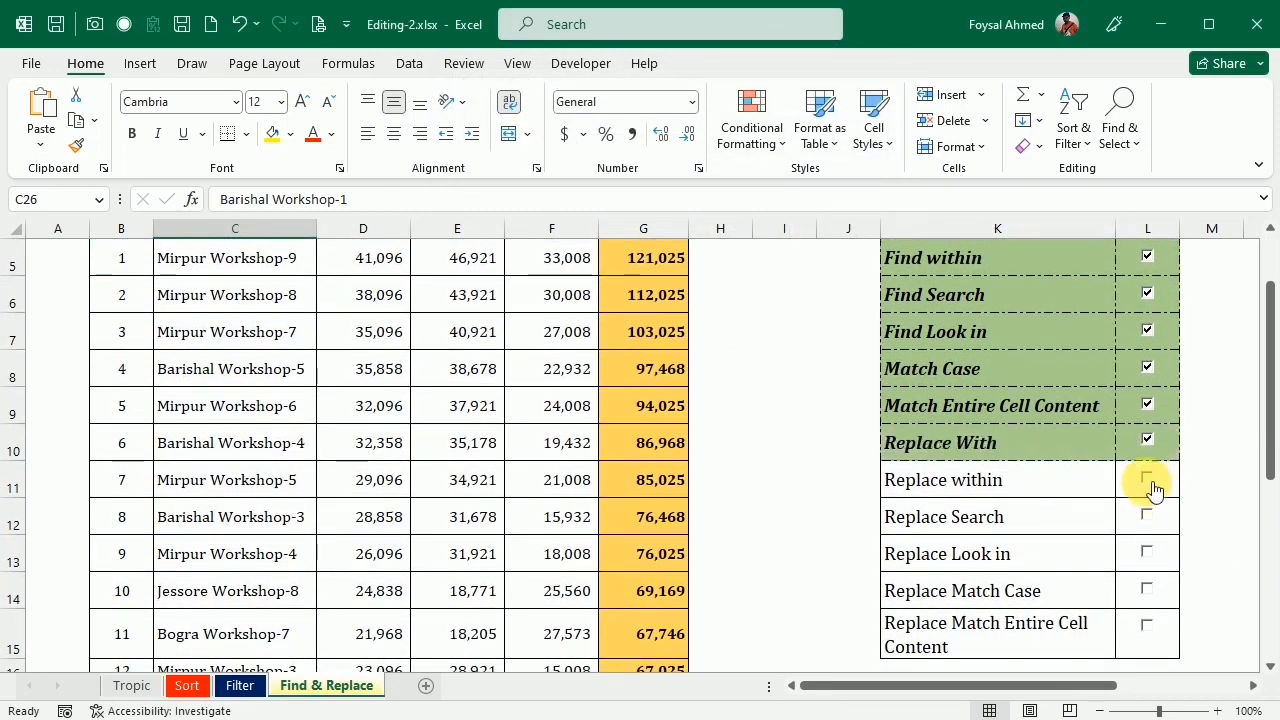
{"action": "left_click", "coordinate": [1150, 482]}
{"action": "left_click", "coordinate": [1148, 520]}
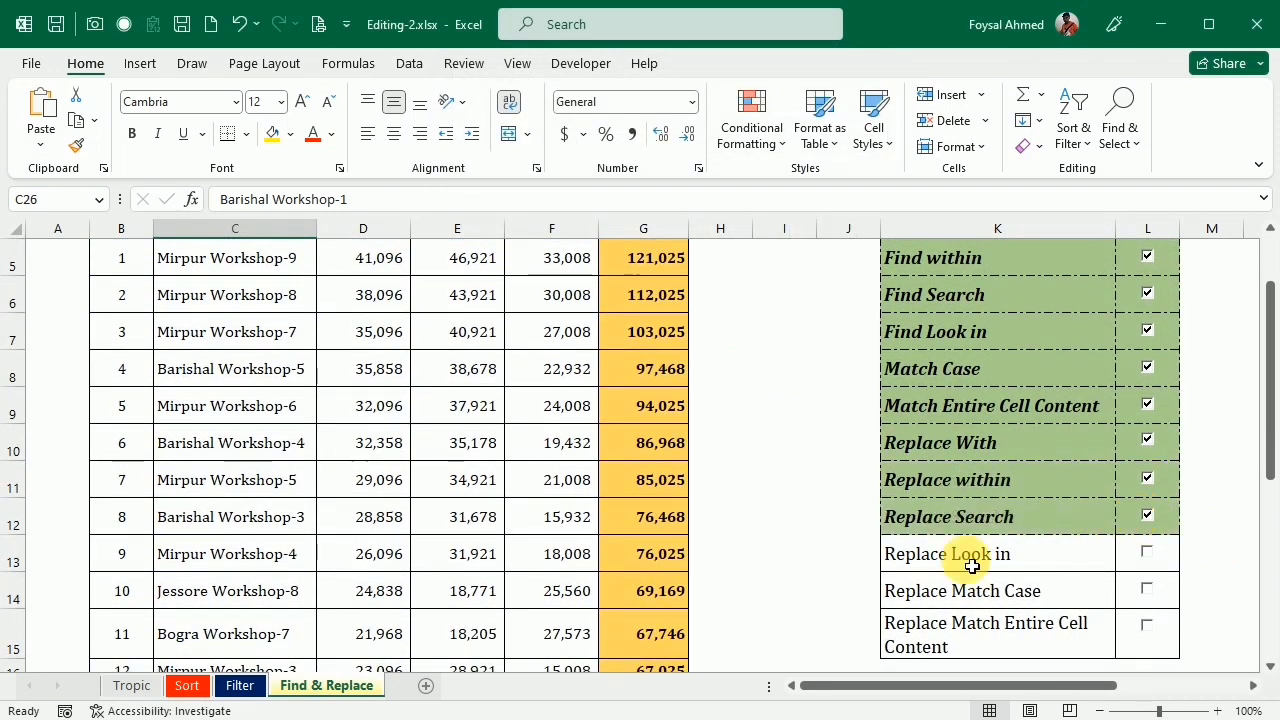
{"action": "left_click", "coordinate": [1146, 556]}
{"action": "scroll", "coordinate": [768, 574], "scroll_direction": "up", "scroll_amount": 2}
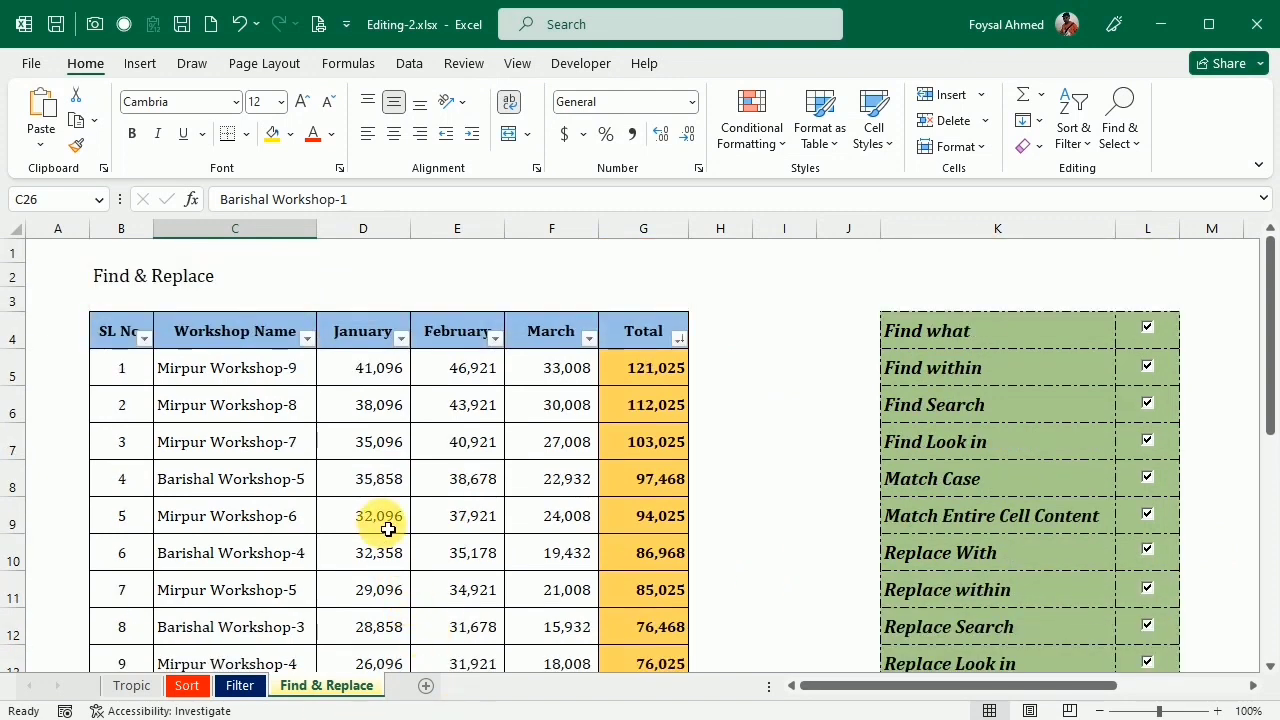
{"action": "key", "text": "ctrl+h"}
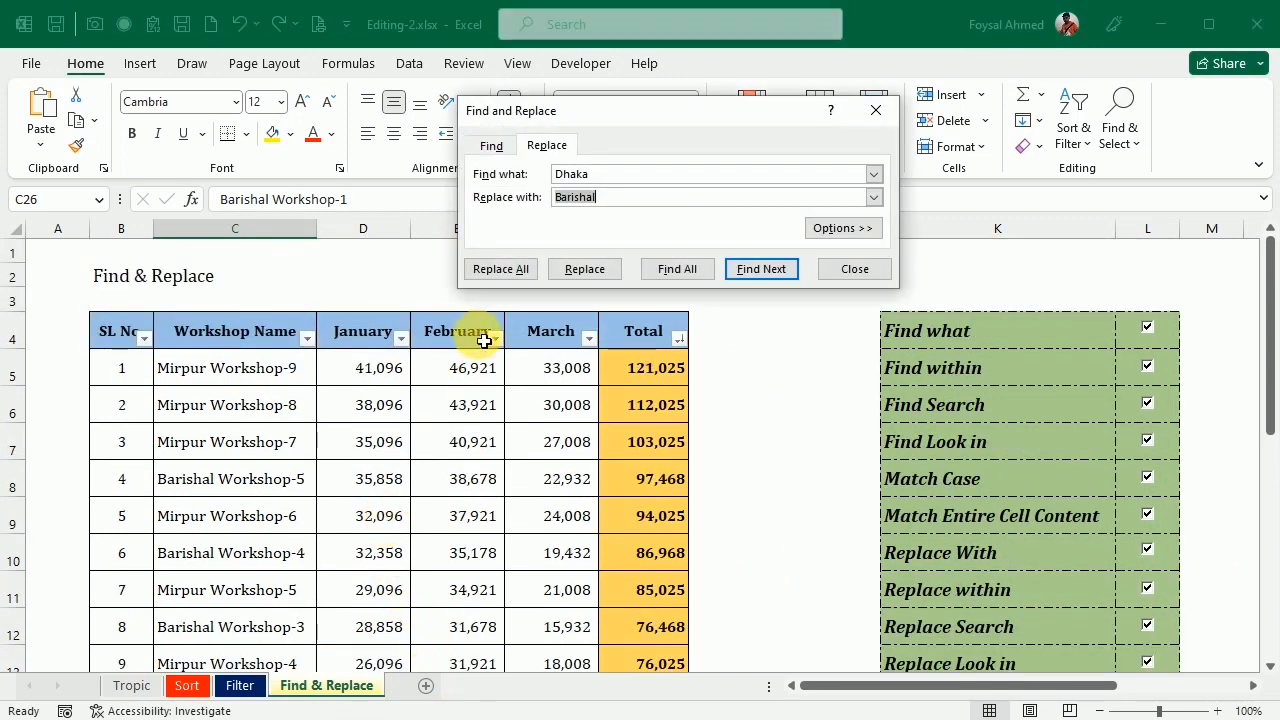
{"action": "left_click", "coordinate": [878, 102]}
Copy the text "Mirpur Workshop" from cell C6, find all its matches in the workbook, and enlarge the results list.
{"action": "left_click", "coordinate": [250, 443]}
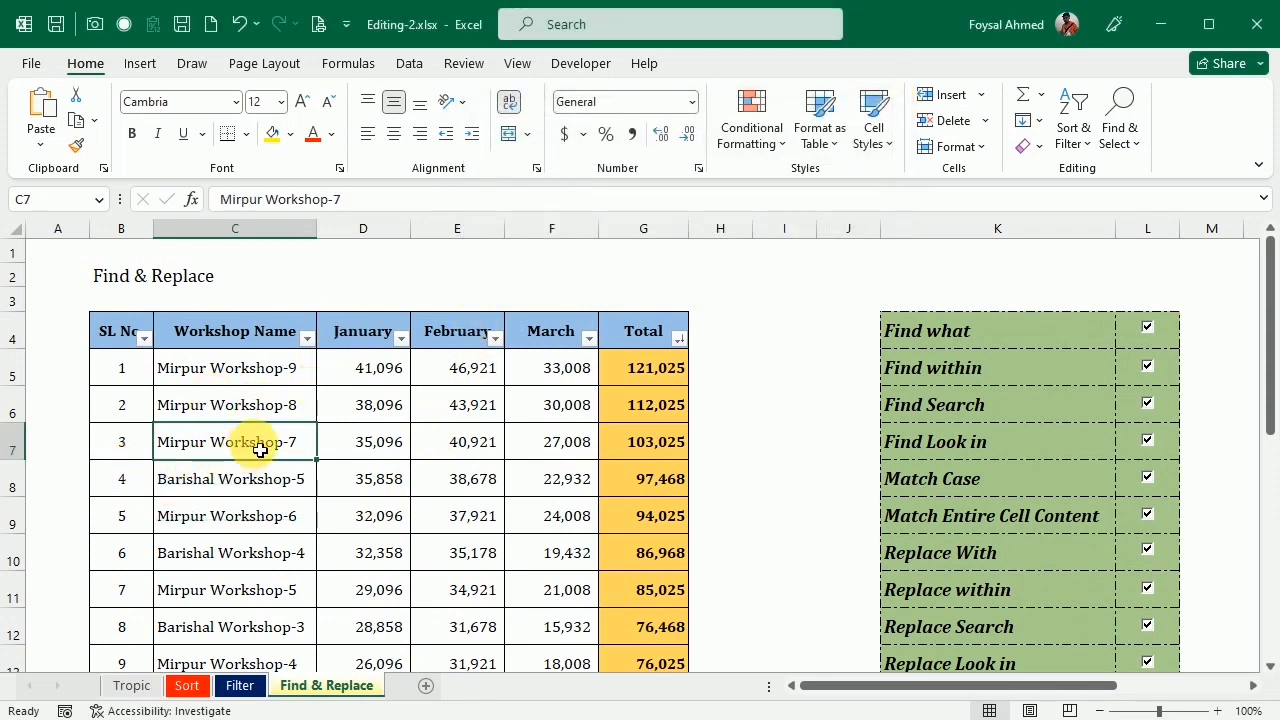
{"action": "double_click", "coordinate": [244, 413]}
{"action": "left_click_drag", "start_coordinate": [290, 405], "coordinate": [124, 418]}
{"action": "left_click_drag", "start_coordinate": [284, 405], "coordinate": [121, 404]}
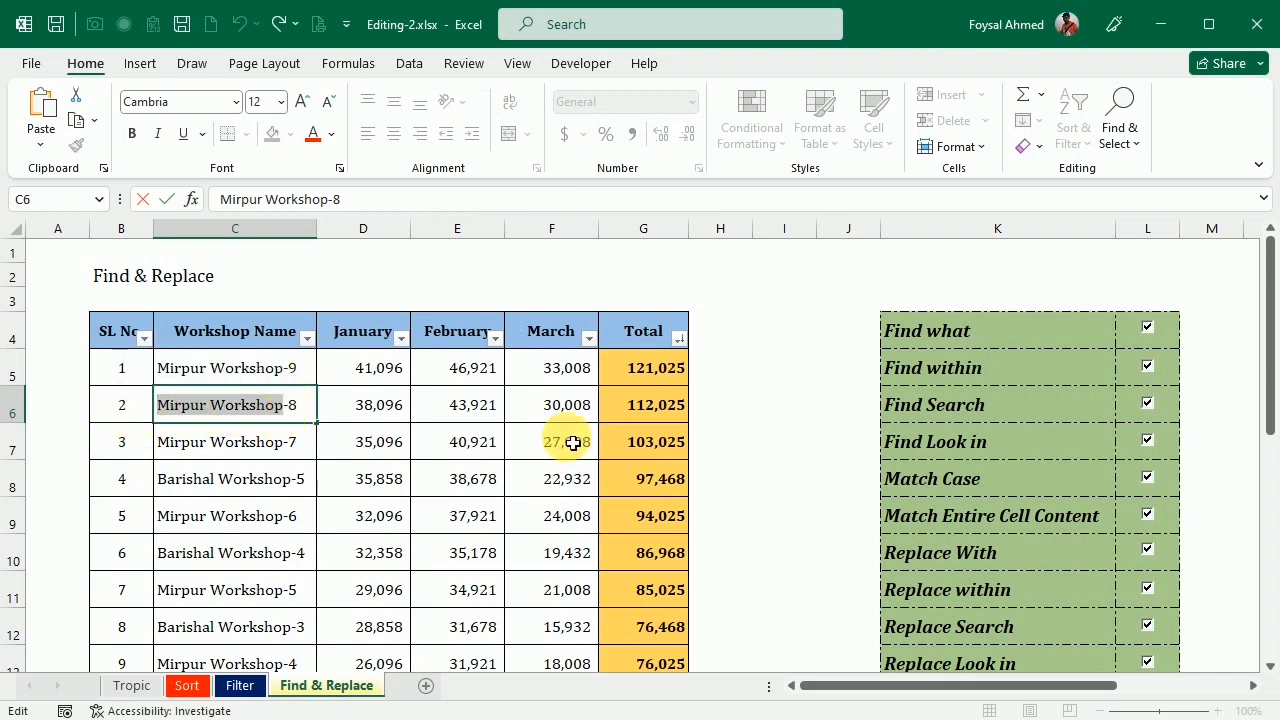
{"action": "key", "text": "ctrl+f"}
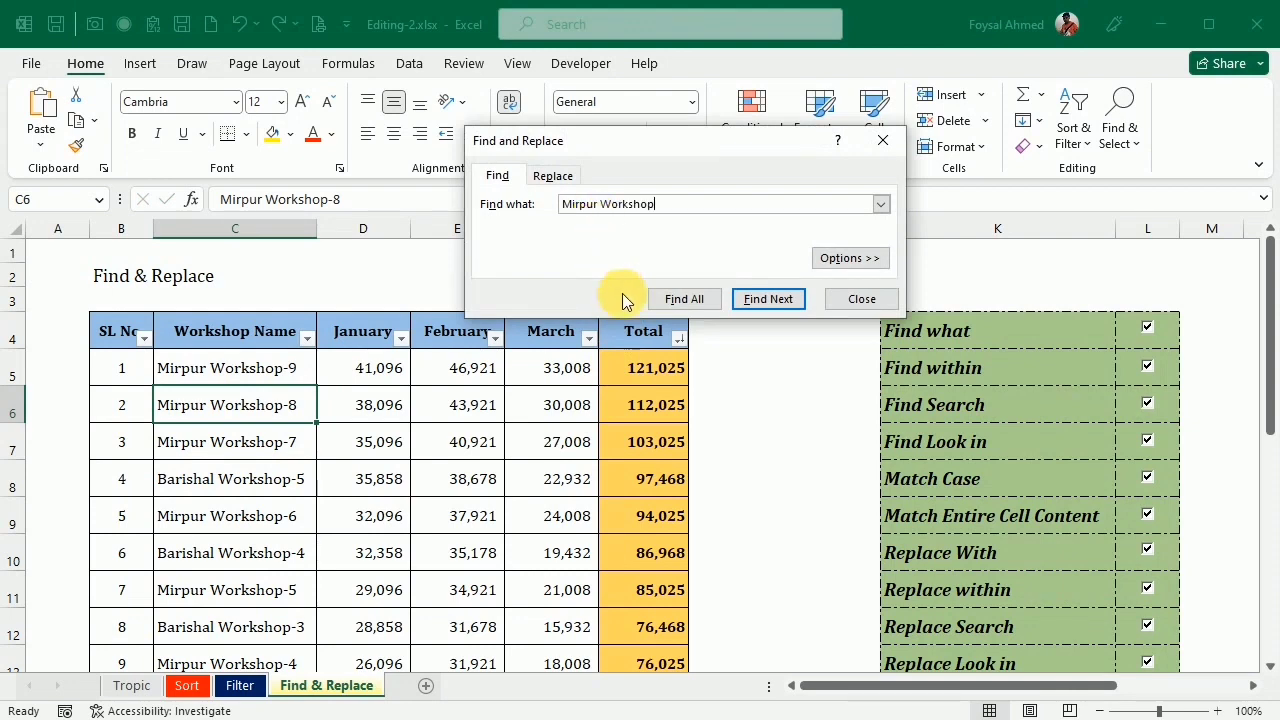
{"action": "left_click", "coordinate": [684, 298]}
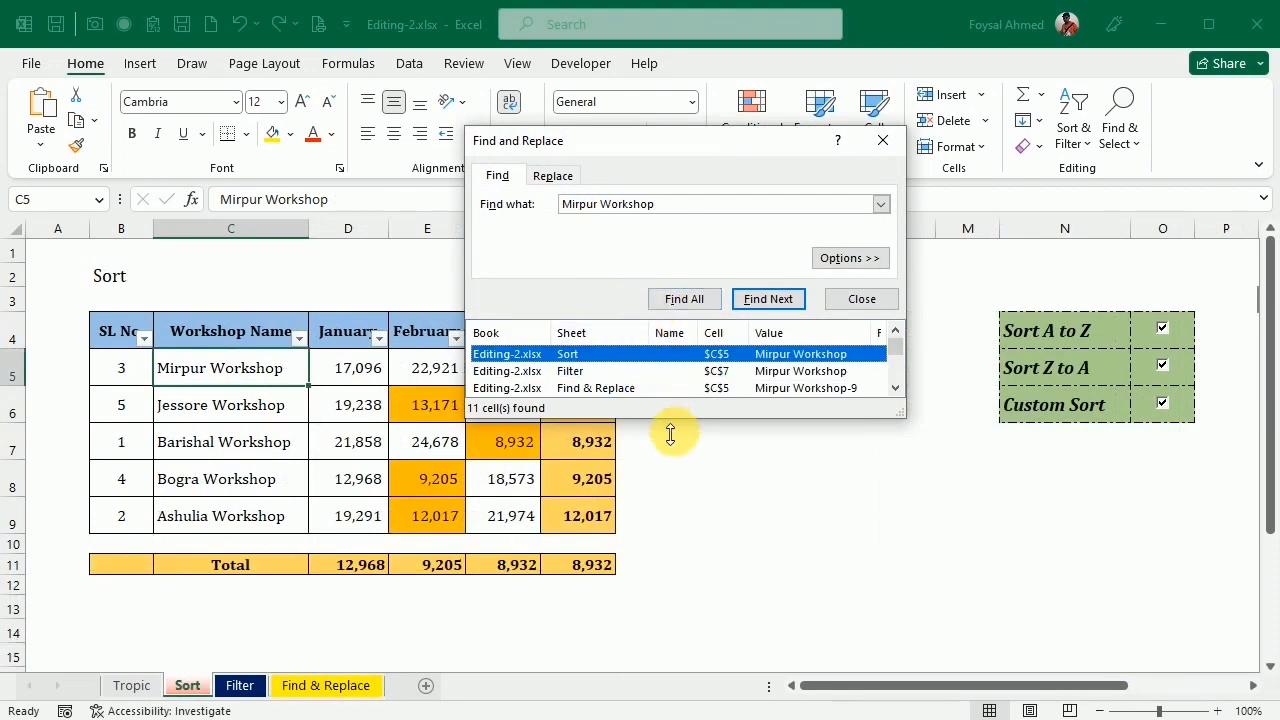
{"action": "left_click_drag", "start_coordinate": [670, 432], "coordinate": [655, 622]}
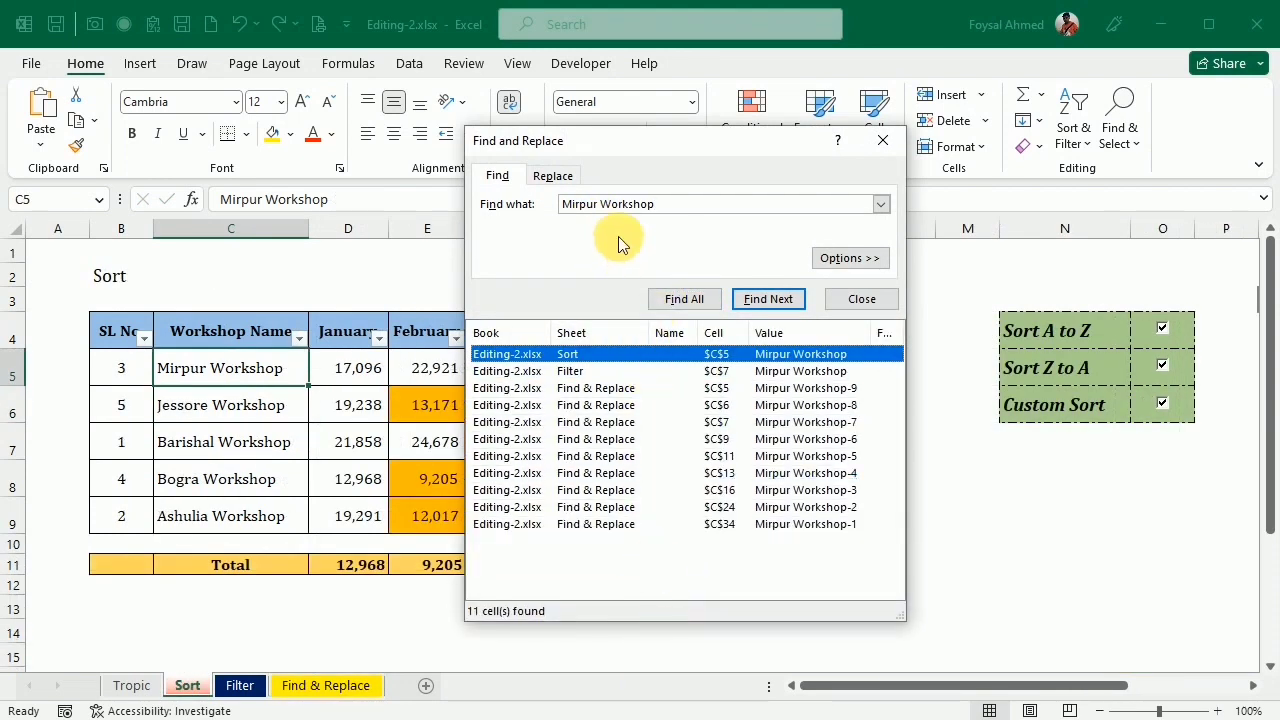
Set the replacement text for "Mirpur Workshop" to "Dhaka Workshop" and replace the first matches in the workbook one by one.
{"action": "left_click", "coordinate": [555, 177]}
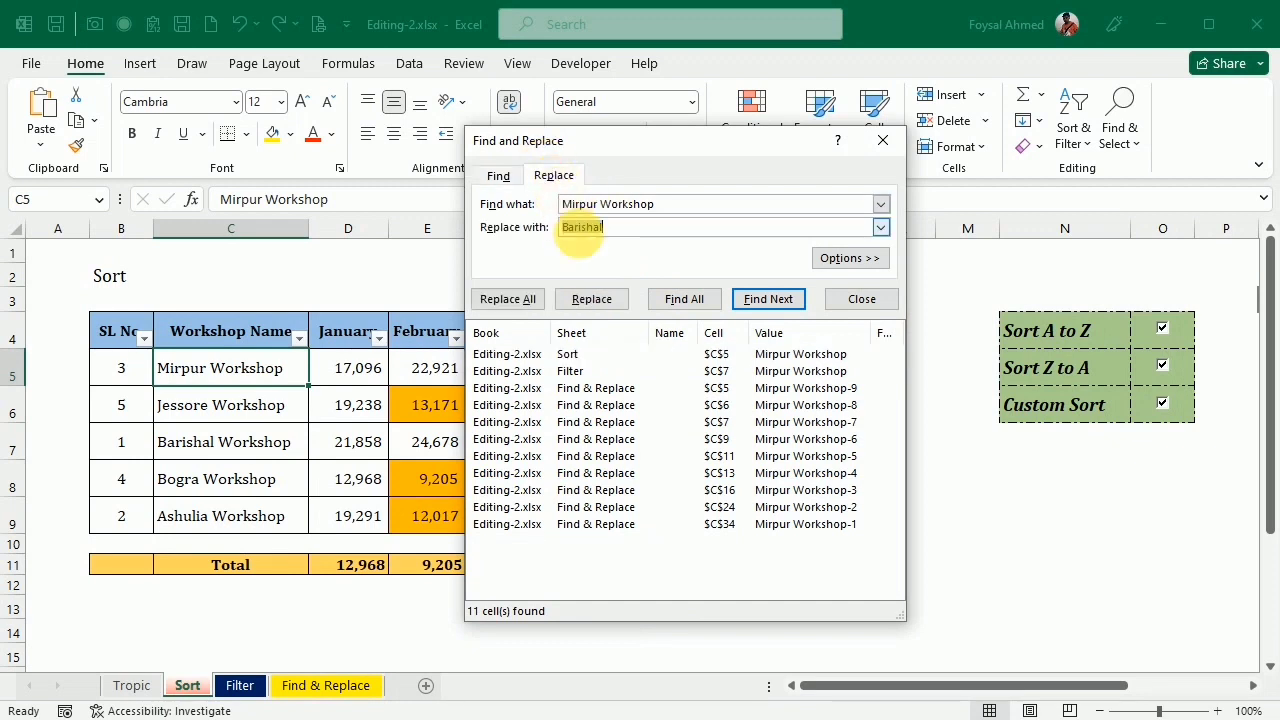
{"action": "type", "text": "Dhaka Workshop"}
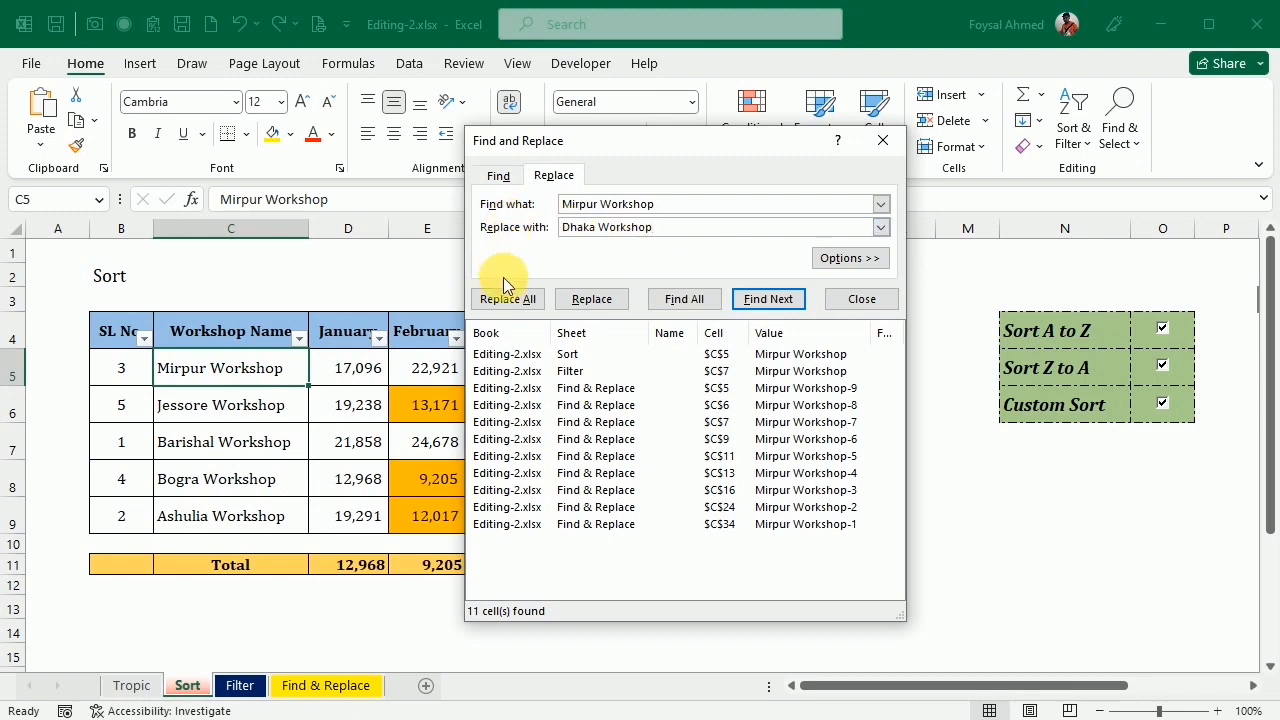
{"action": "left_click", "coordinate": [610, 303]}
{"action": "left_click", "coordinate": [610, 303]}
{"action": "left_click", "coordinate": [610, 303]}
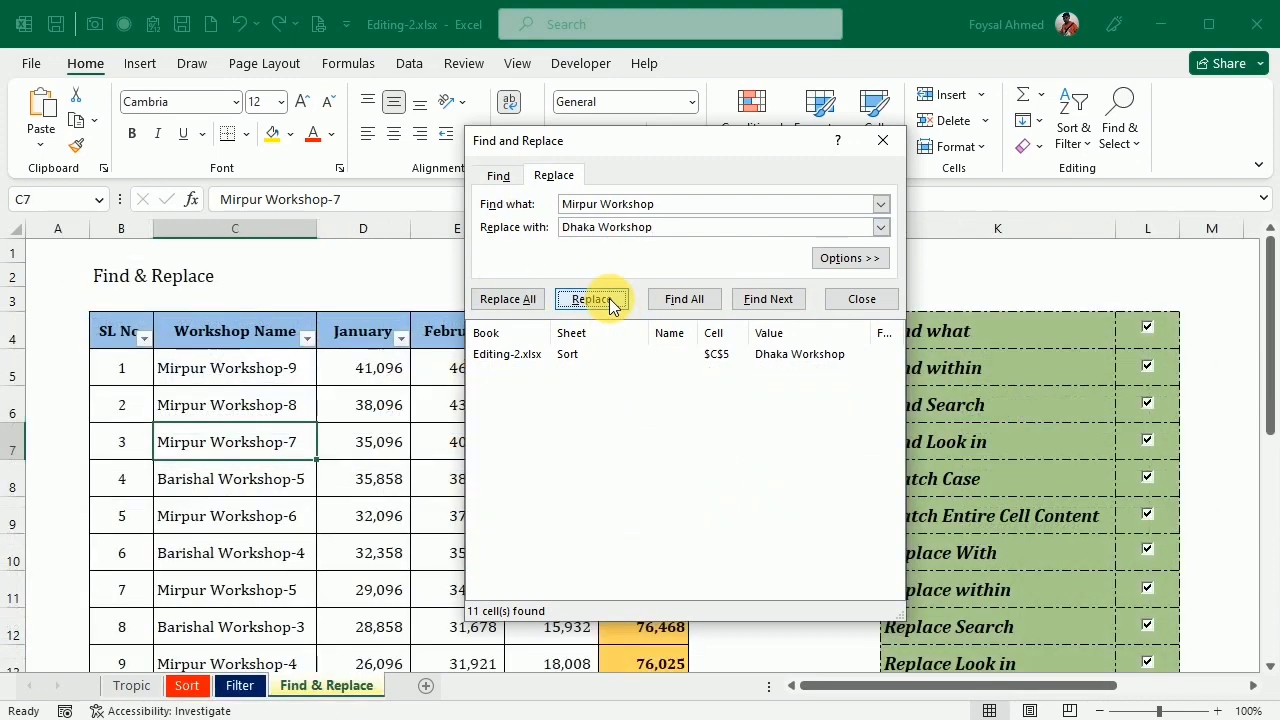
{"action": "left_click", "coordinate": [610, 303]}
{"action": "left_click", "coordinate": [612, 303]}
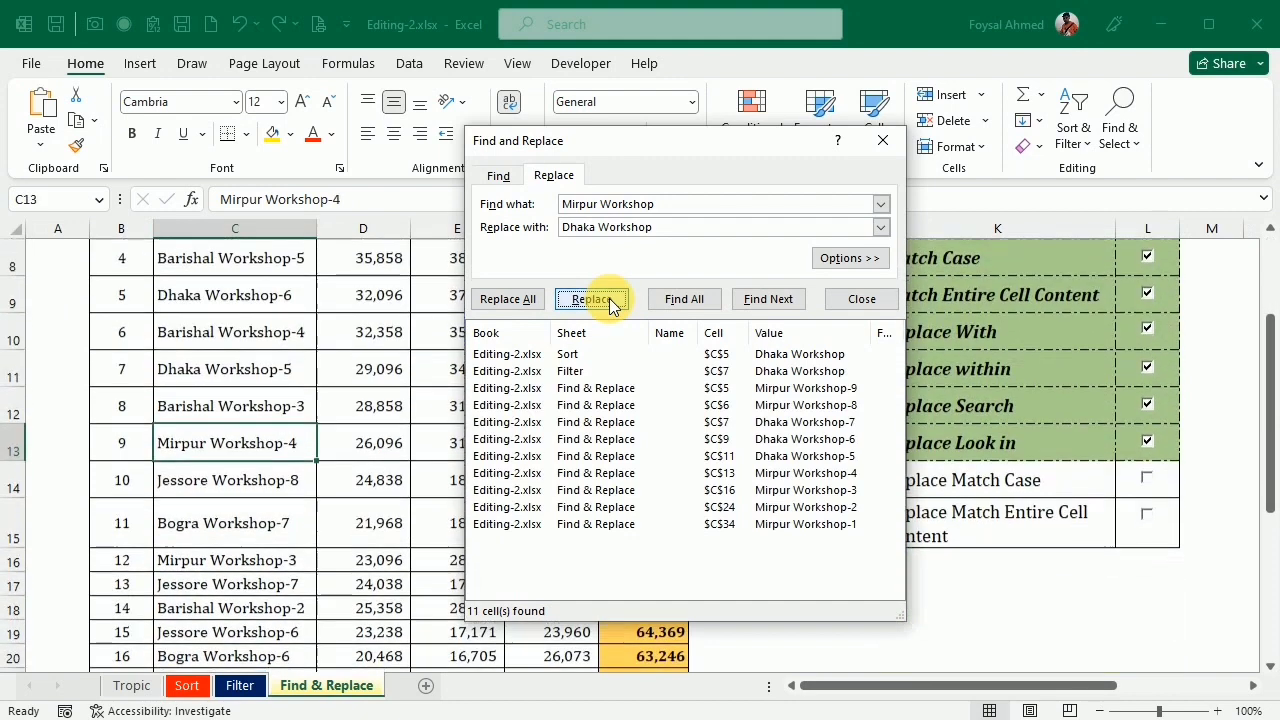
Replace all remaining "Mirpur Workshop" entries with "Dhaka Workshop" at once, and search the workbook again for any leftover matches.
{"action": "left_click", "coordinate": [532, 300]}
{"action": "left_click", "coordinate": [645, 424]}
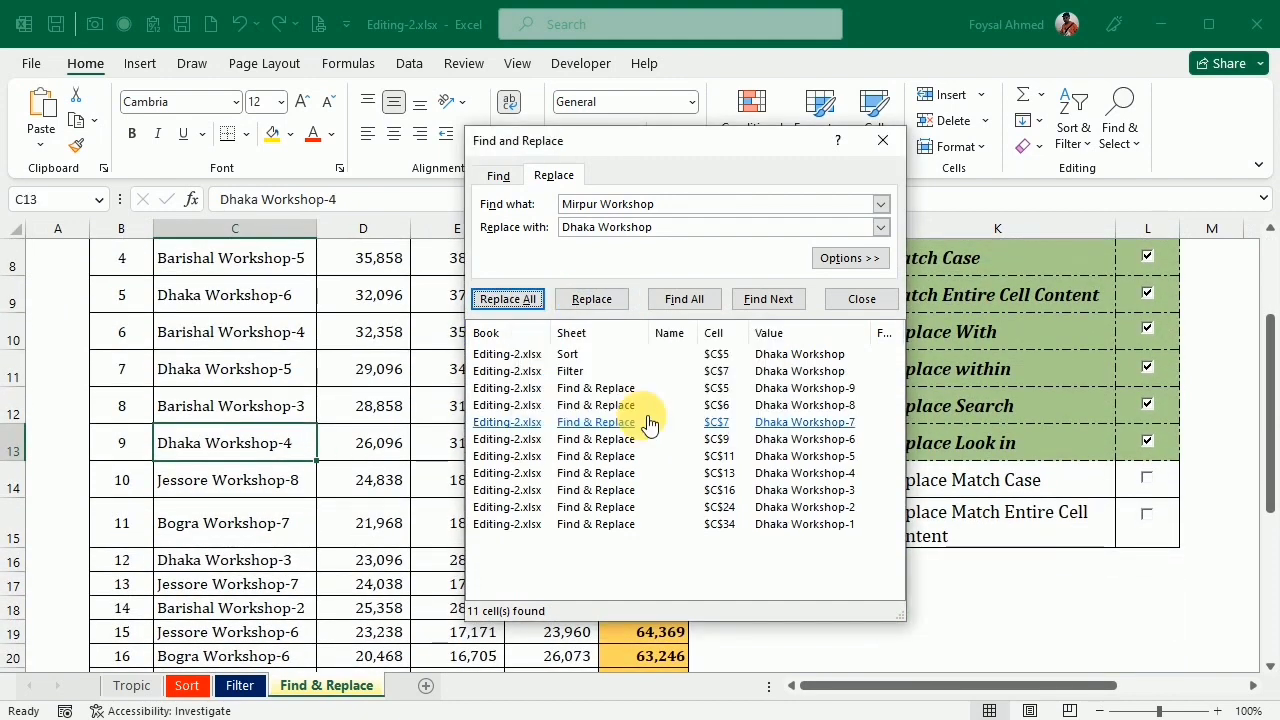
{"action": "left_click", "coordinate": [690, 295]}
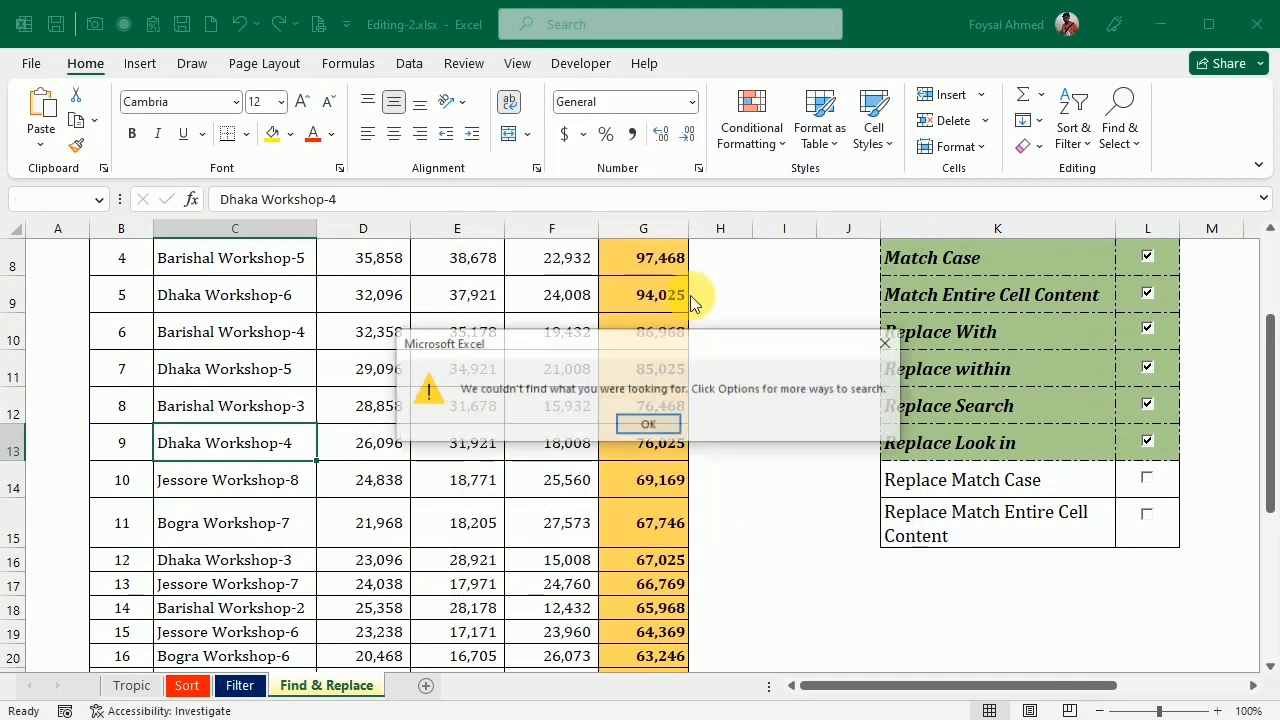
{"action": "left_click", "coordinate": [640, 426]}
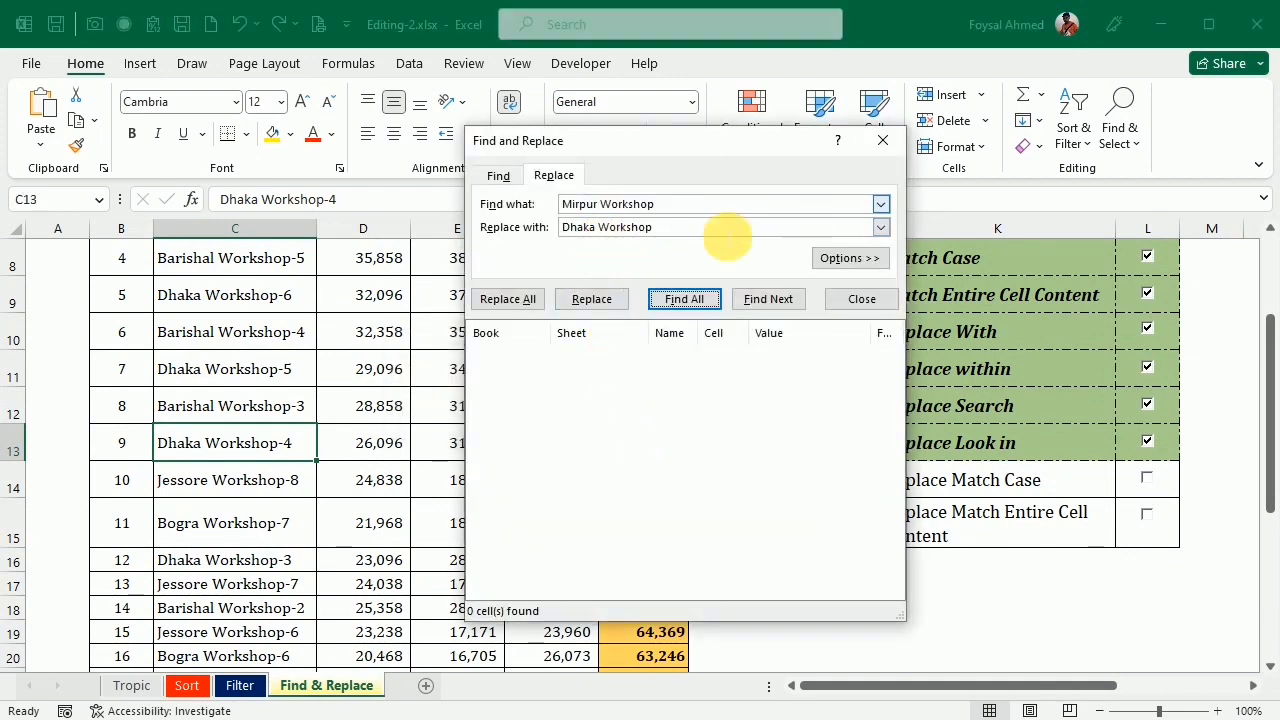
Move the replacement text "Dhaka Workshop" into the search term and find all its matches in the workbook.
{"action": "left_click", "coordinate": [668, 228]}
{"action": "left_click_drag", "start_coordinate": [653, 227], "coordinate": [565, 228]}
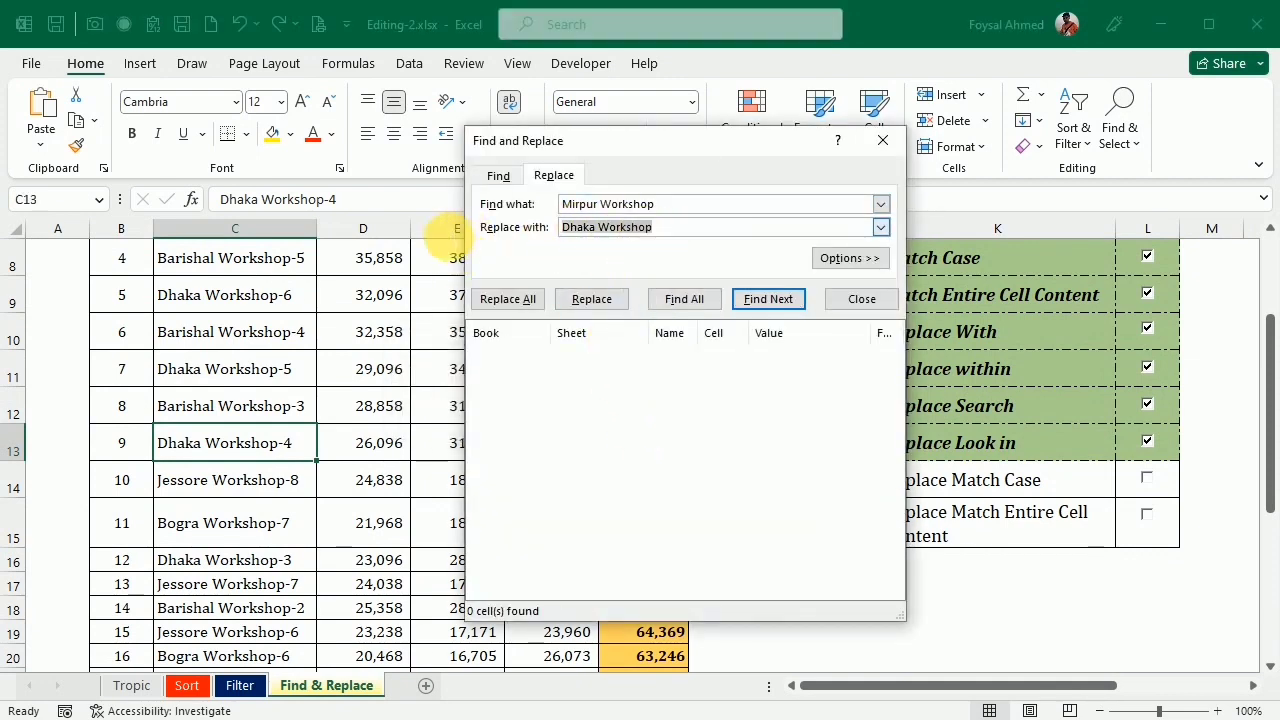
{"action": "key", "text": "ctrl+x"}
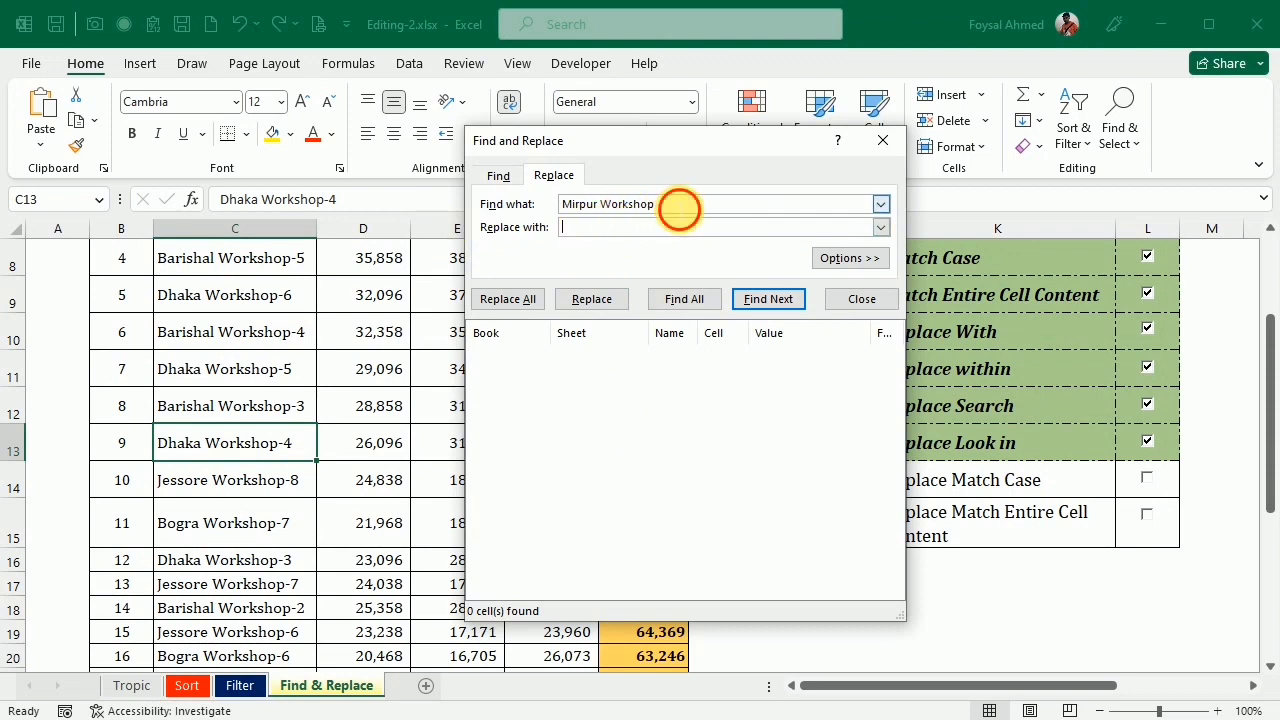
{"action": "left_click_drag", "start_coordinate": [680, 205], "coordinate": [466, 203]}
{"action": "key", "text": "ctrl+v"}
{"action": "left_click", "coordinate": [497, 175]}
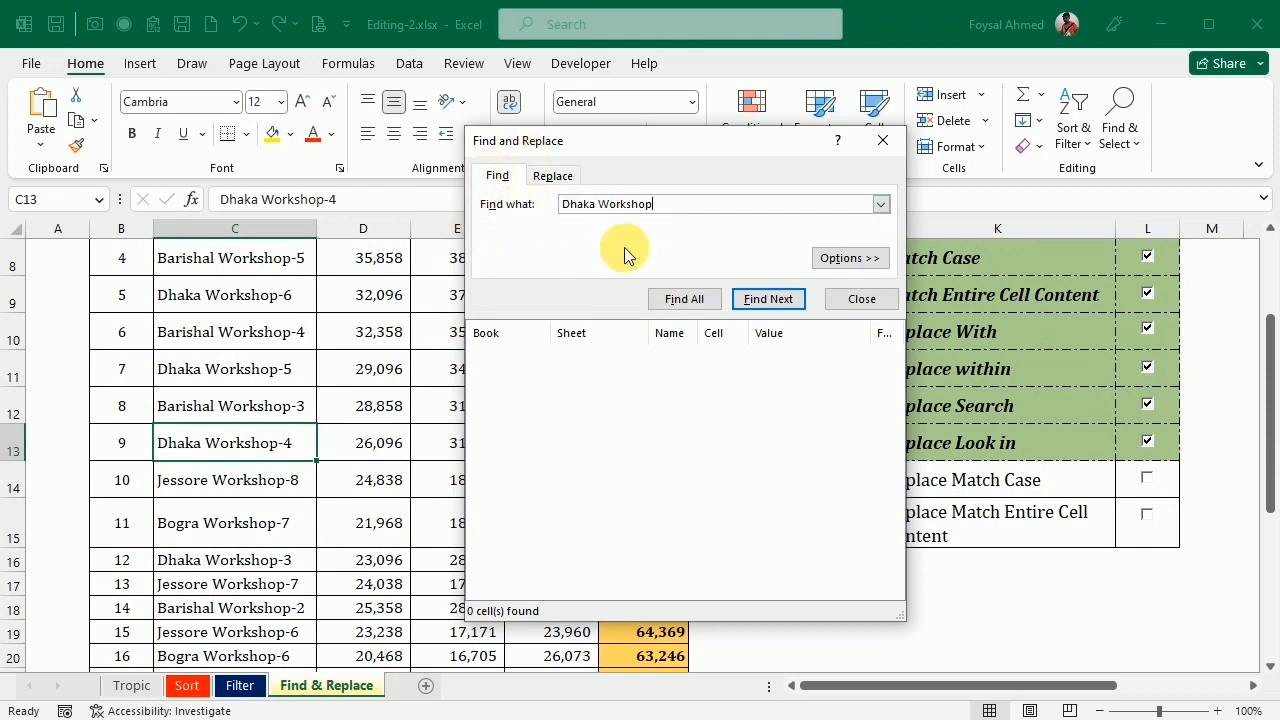
{"action": "left_click", "coordinate": [695, 300]}
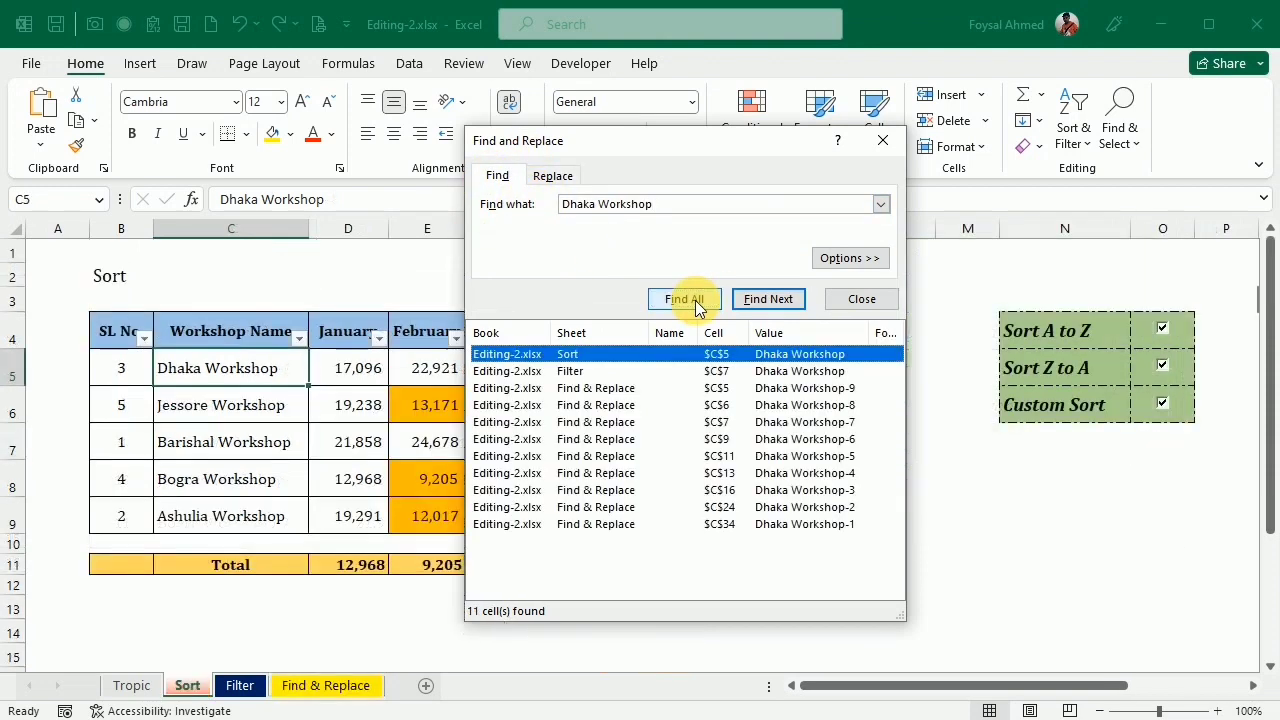
Step through the "Dhaka Workshop" matches across the sheets one by one, and expand the search options.
{"action": "left_click", "coordinate": [768, 300]}
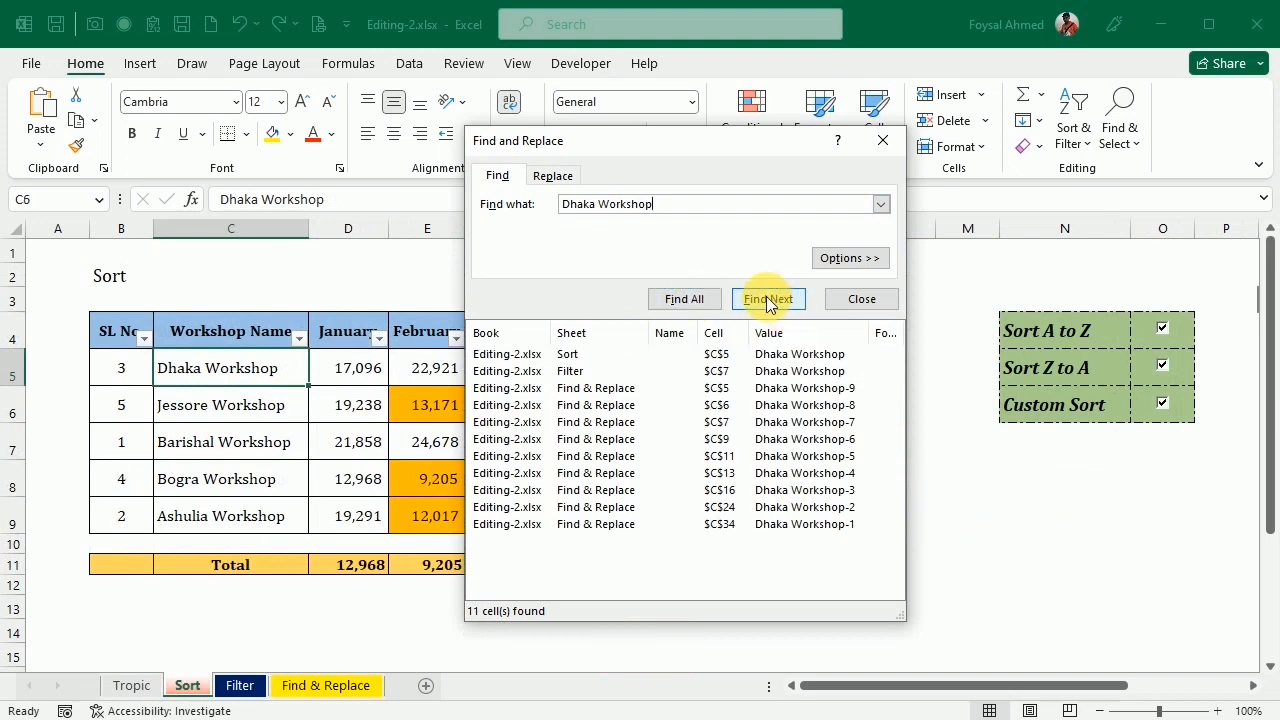
{"action": "left_click", "coordinate": [768, 300]}
{"action": "left_click", "coordinate": [768, 300]}
{"action": "left_click", "coordinate": [768, 300]}
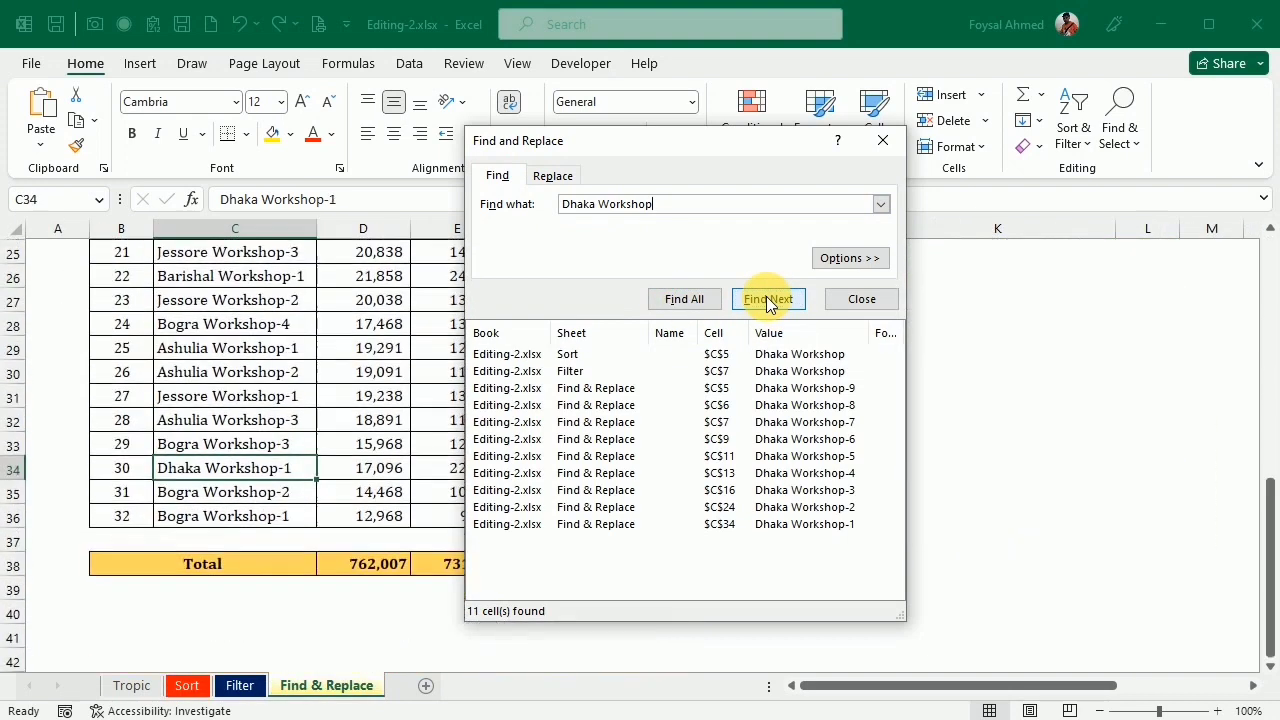
{"action": "left_click", "coordinate": [852, 258]}
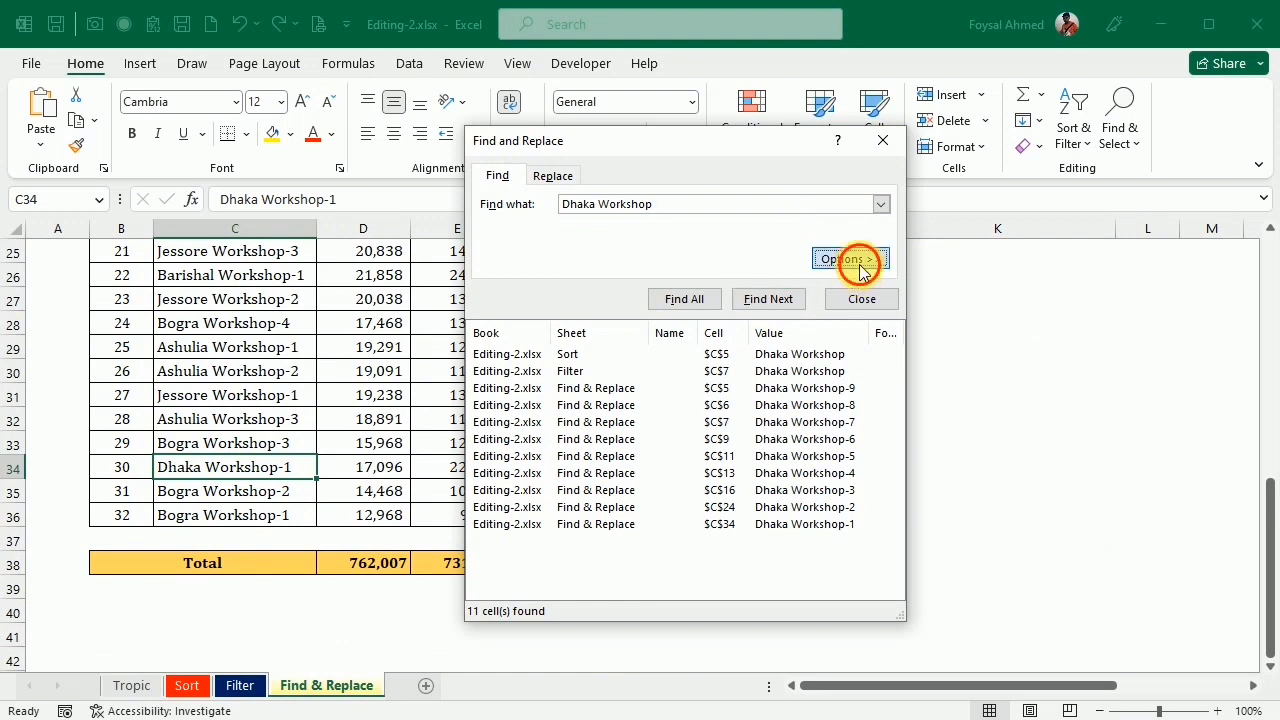